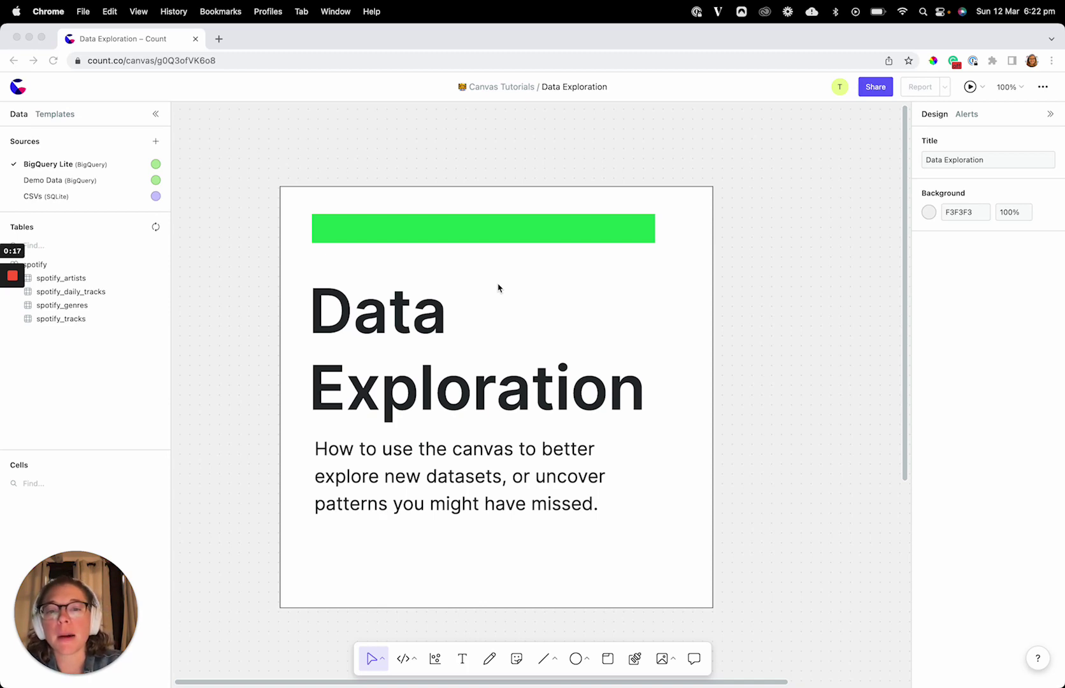
Add a preview query cell for the spotify_artists table in the empty canvas area beside the title frame.
scroll(498, 288, right, 15)
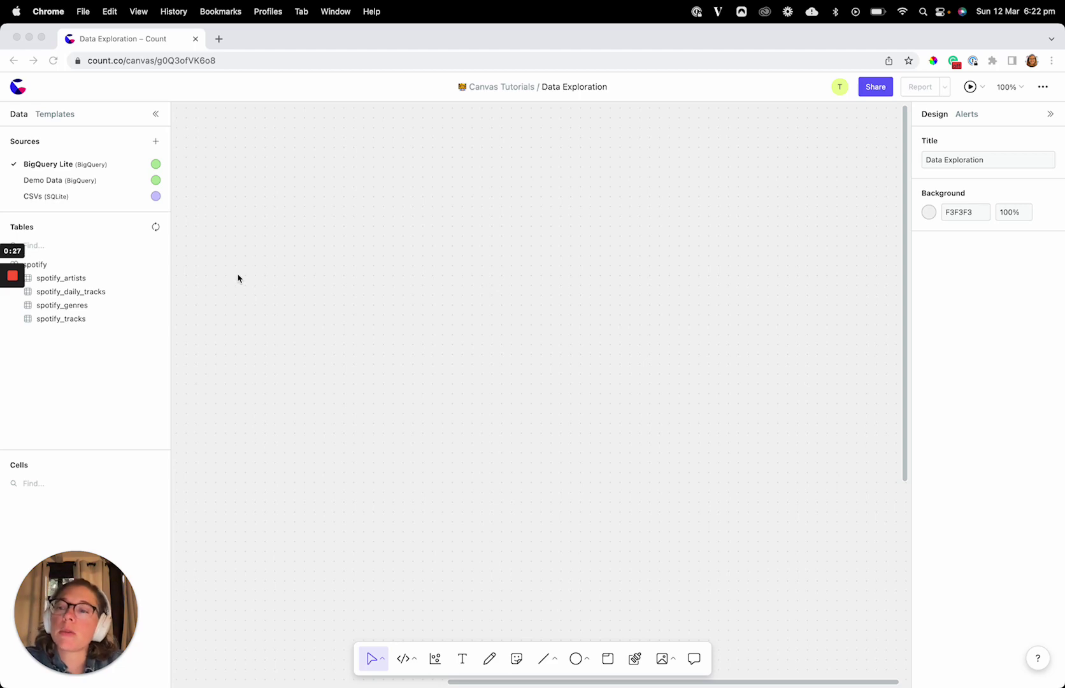
click(97, 286)
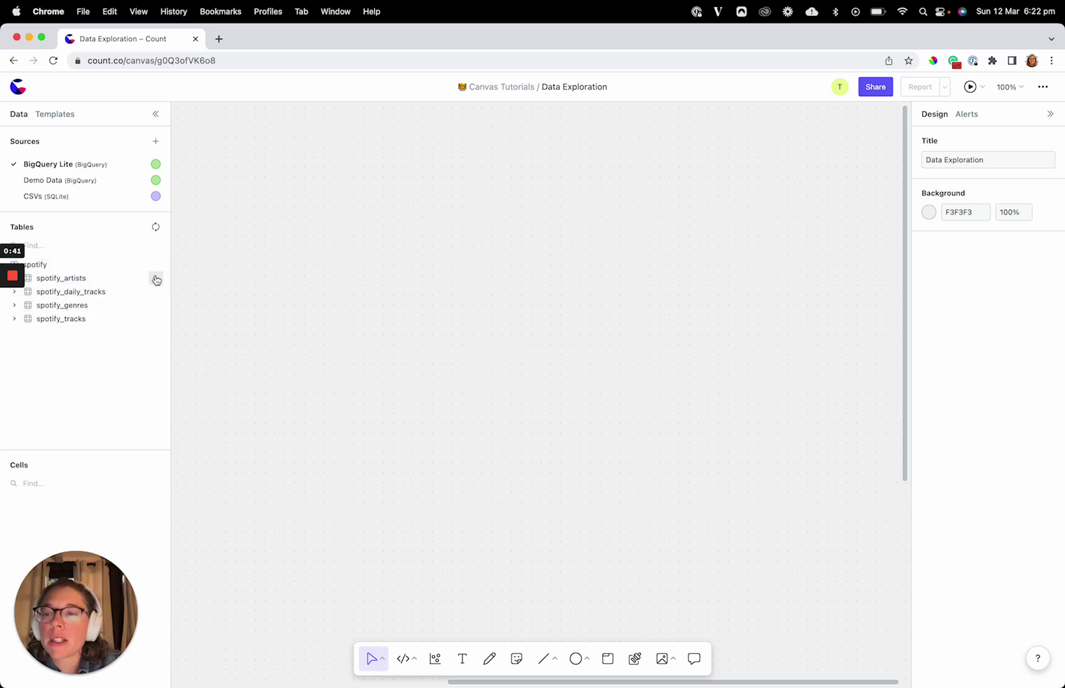
click(156, 280)
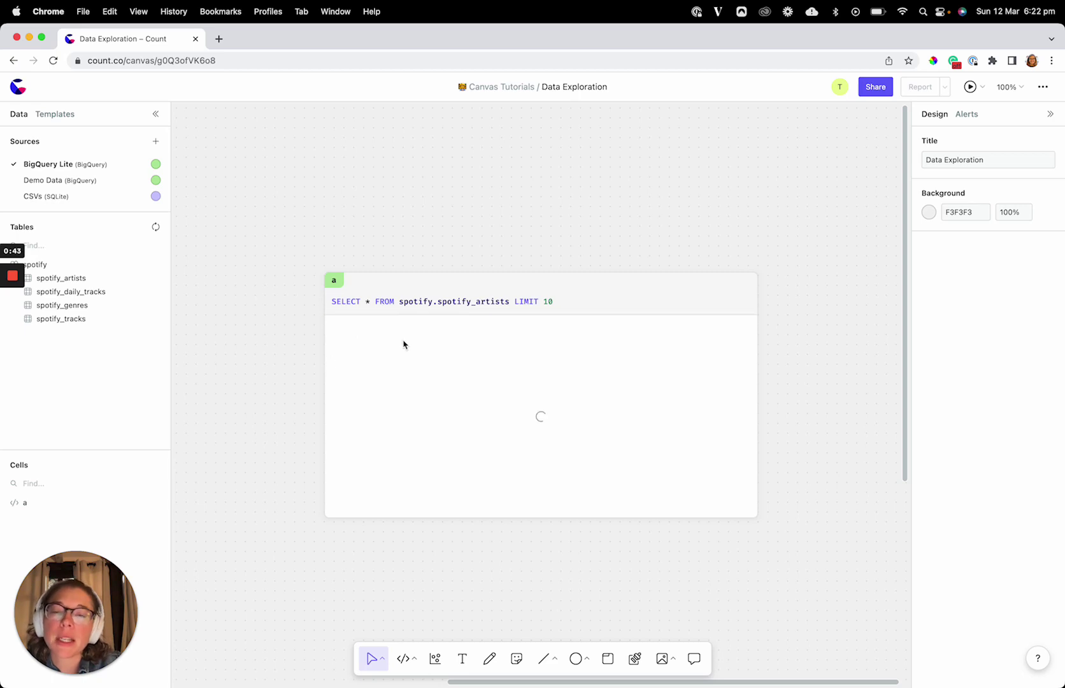
scroll(403, 344, down, 2)
scroll(447, 281, up, 5)
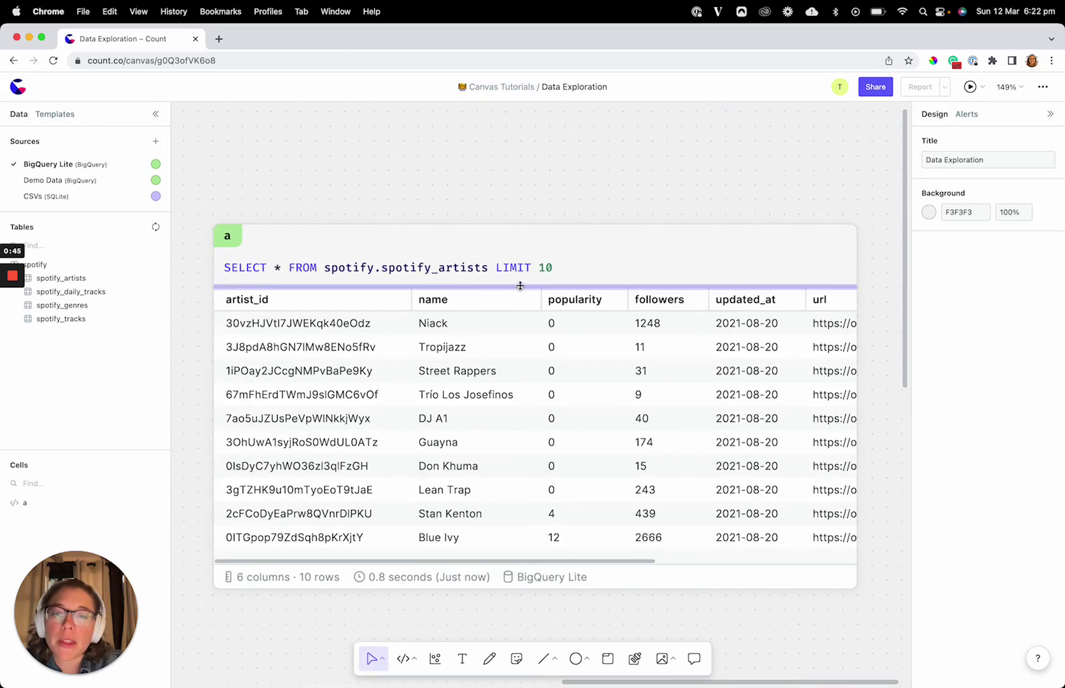
click(556, 269)
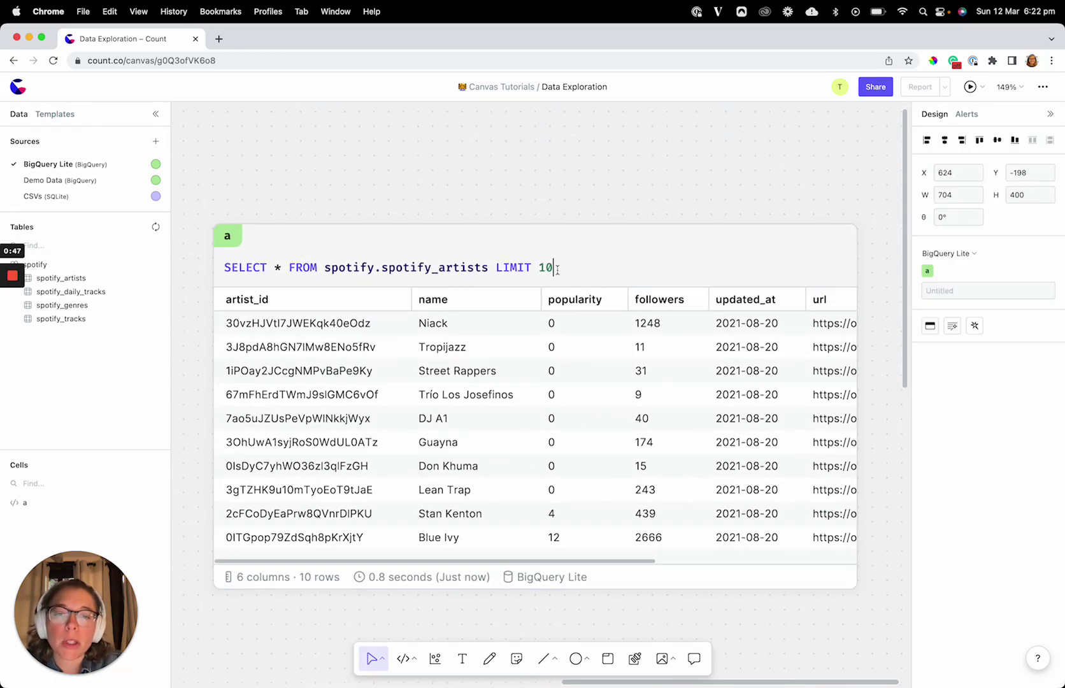
Add a preview query cell for the spotify_daily_tracks table and place it directly to the right of the spotify_artists cell.
scroll(404, 174, down, 5)
scroll(401, 249, right, 3)
scroll(401, 249, left, 3)
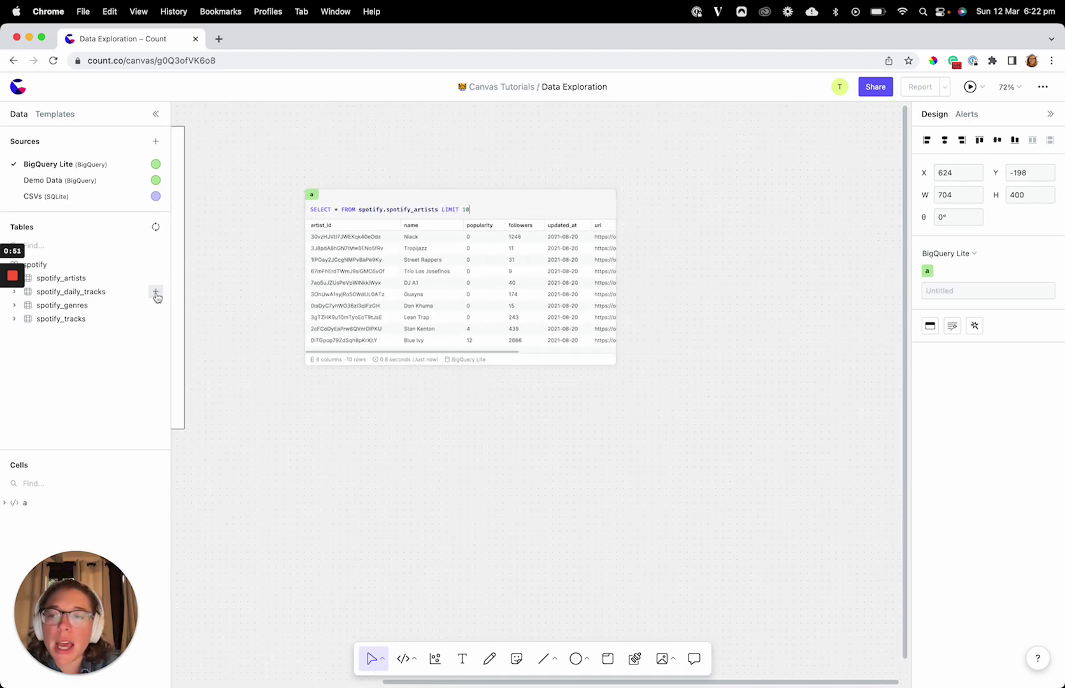
click(156, 293)
drag(523, 430, 766, 312)
scroll(663, 445, right, 5)
scroll(663, 444, left, 3)
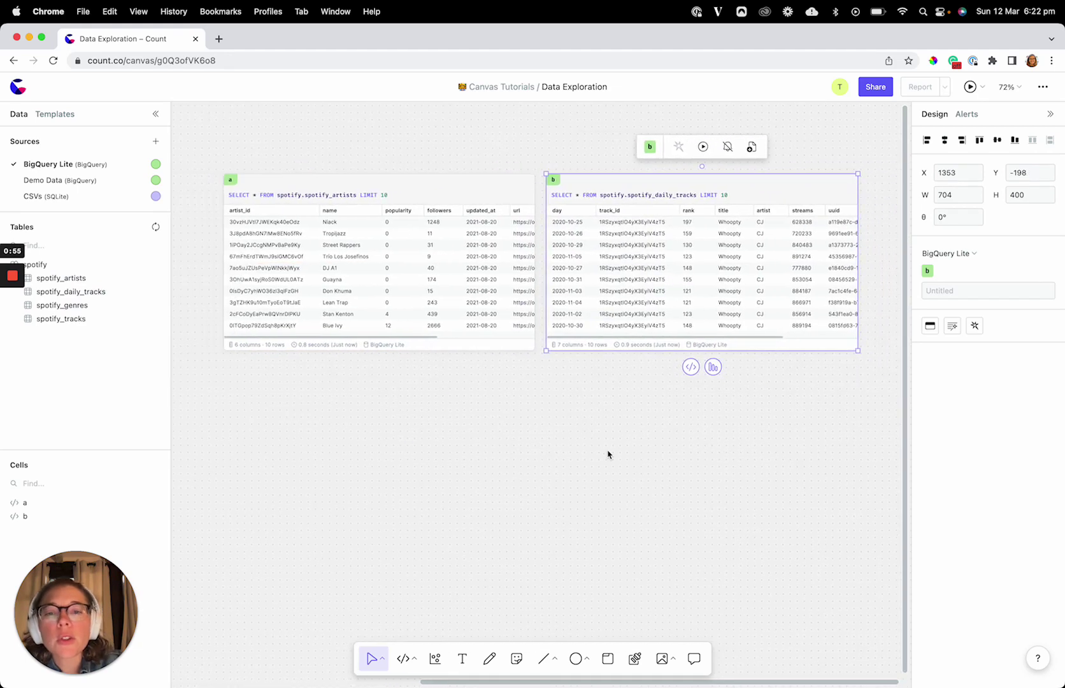
Add preview cells for spotify_genres below the daily tracks cell and for spotify_tracks below the artists cell.
drag(74, 308, 699, 457)
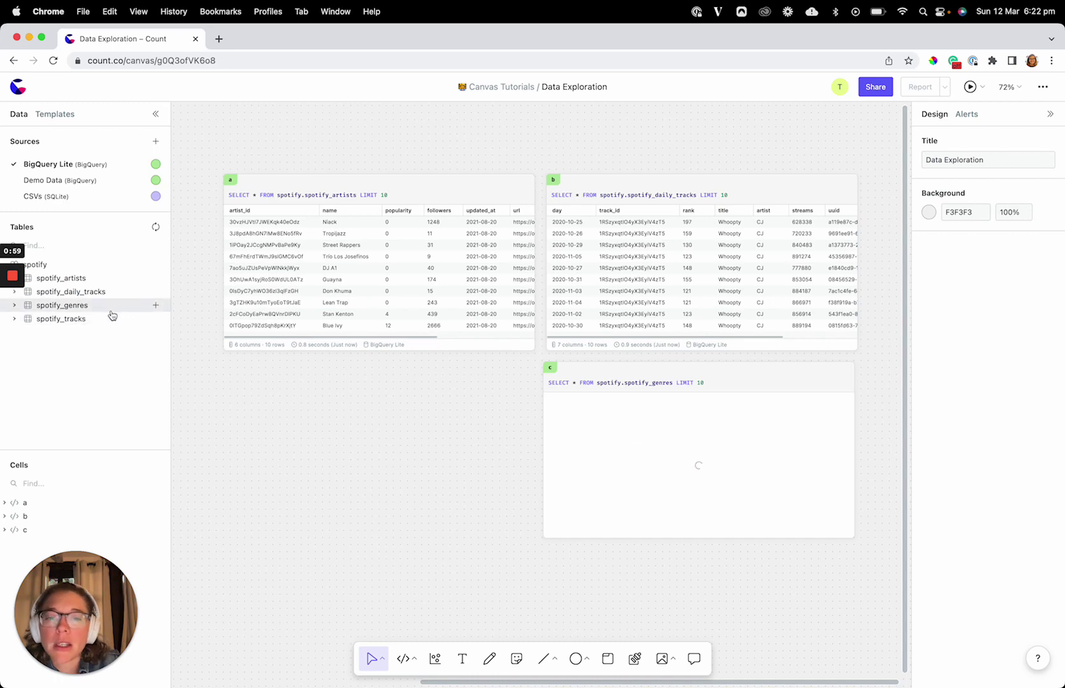
drag(106, 318, 378, 456)
scroll(380, 594, down, 2)
ctrl+scroll(376, 594, down, 3)
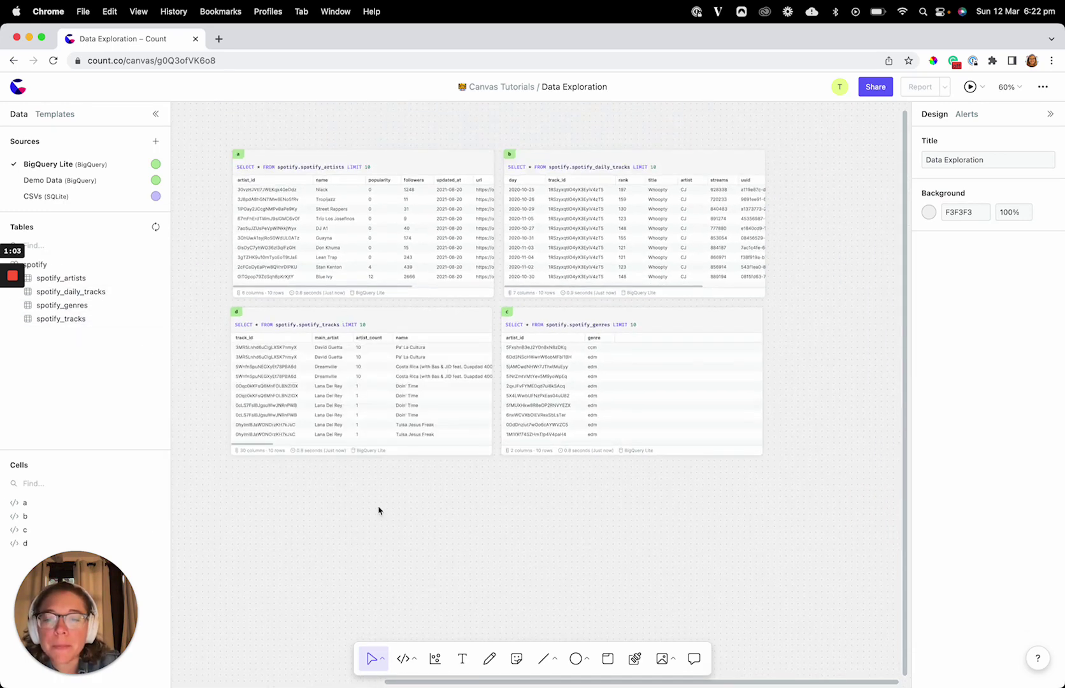
Examine the columns and sample rows in the spotify_tracks preview cell.
ctrl+scroll(383, 368, up, 10)
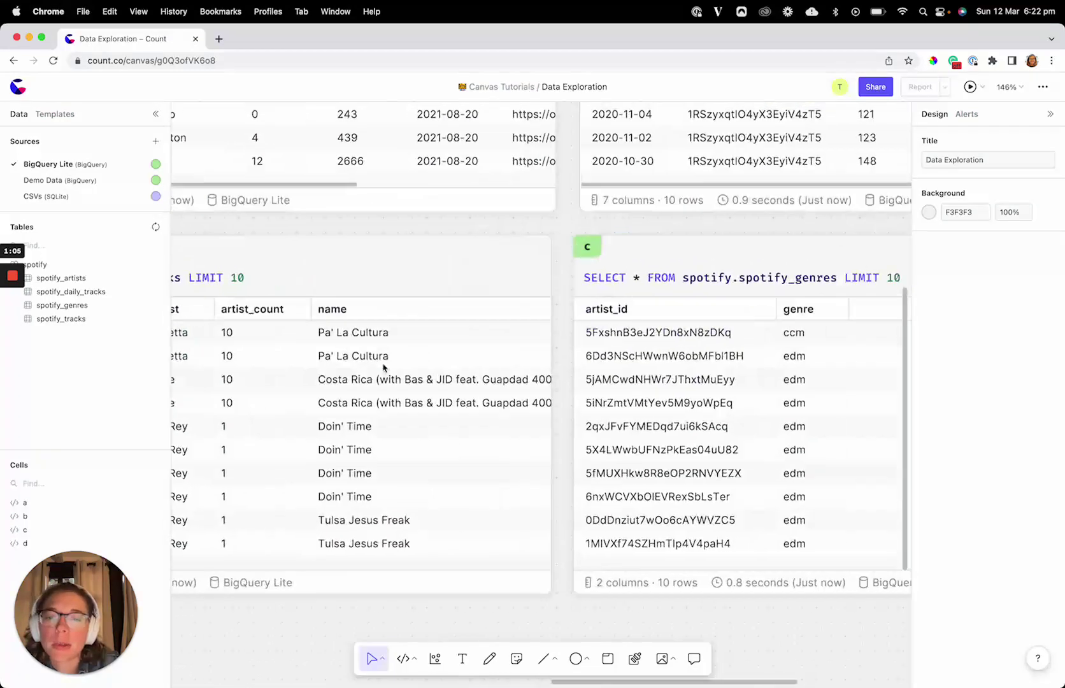
click(383, 368)
scroll(380, 370, right, 10)
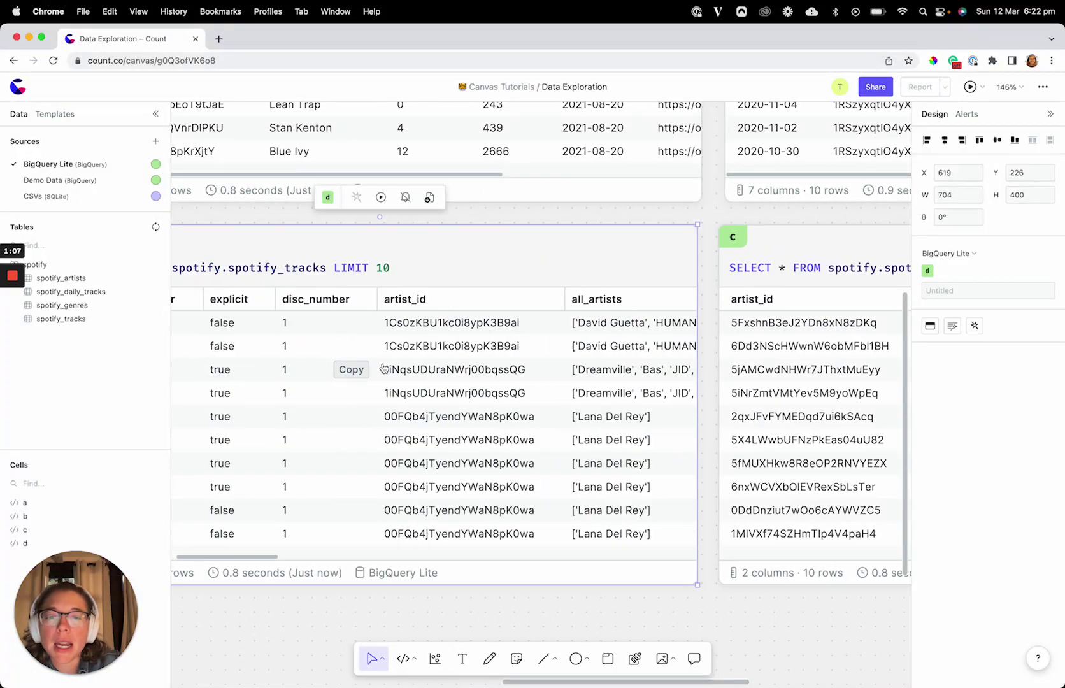
scroll(367, 488, left, 5)
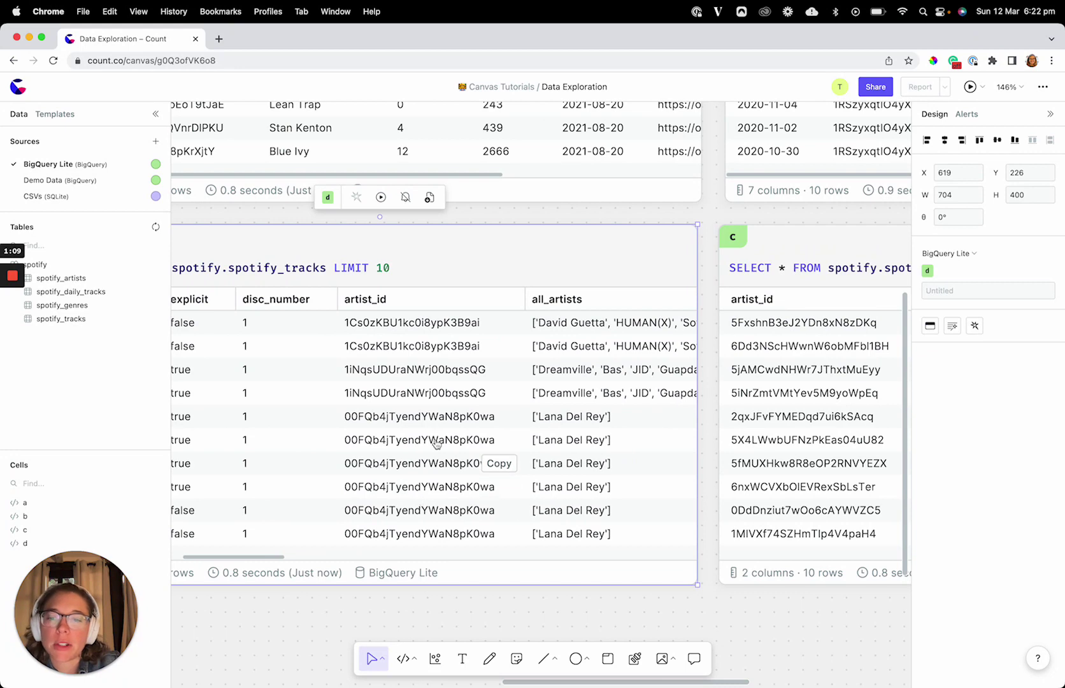
ctrl+scroll(380, 376, down, 10)
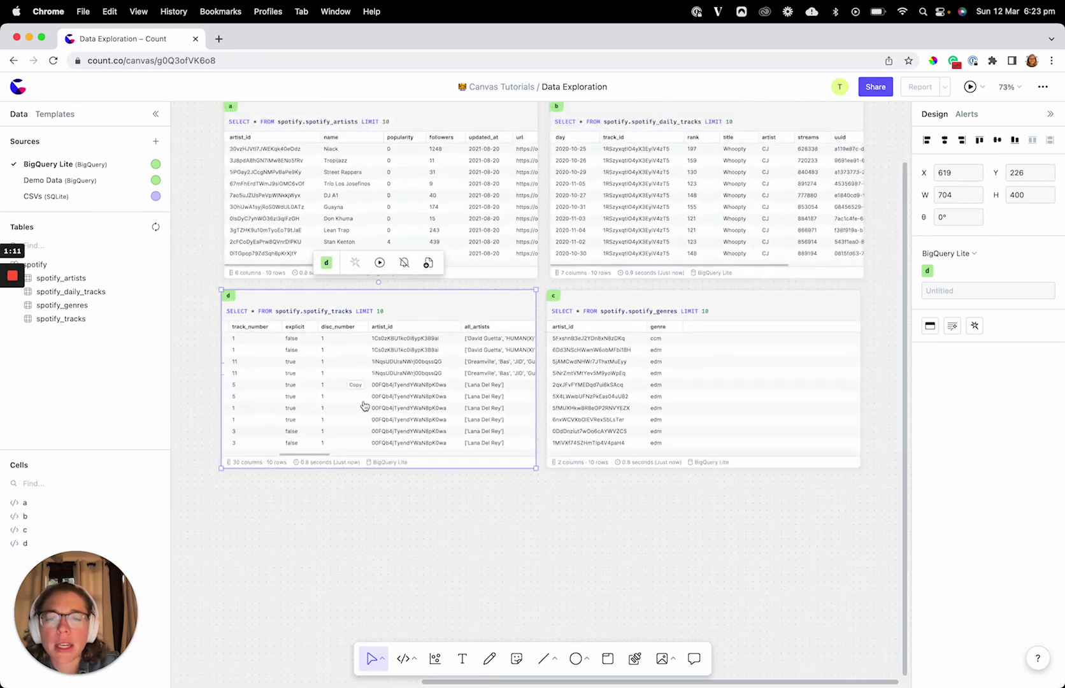
scroll(448, 509, left, 5)
scroll(436, 356, right, 10)
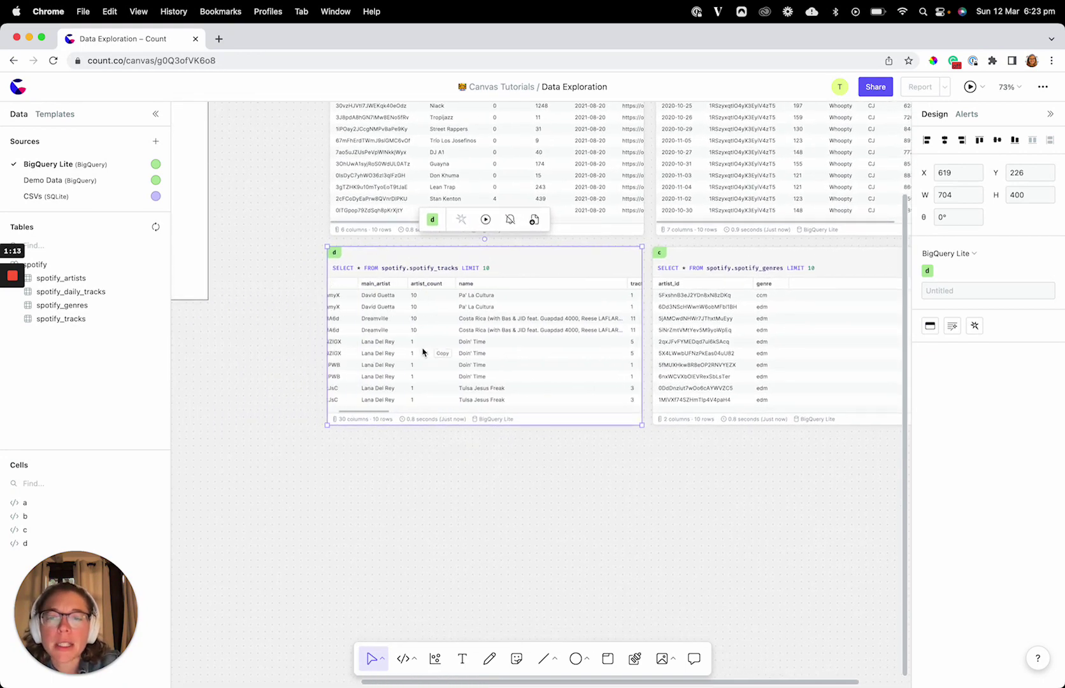
scroll(390, 449, right, 3)
ctrl+scroll(430, 352, up, 5)
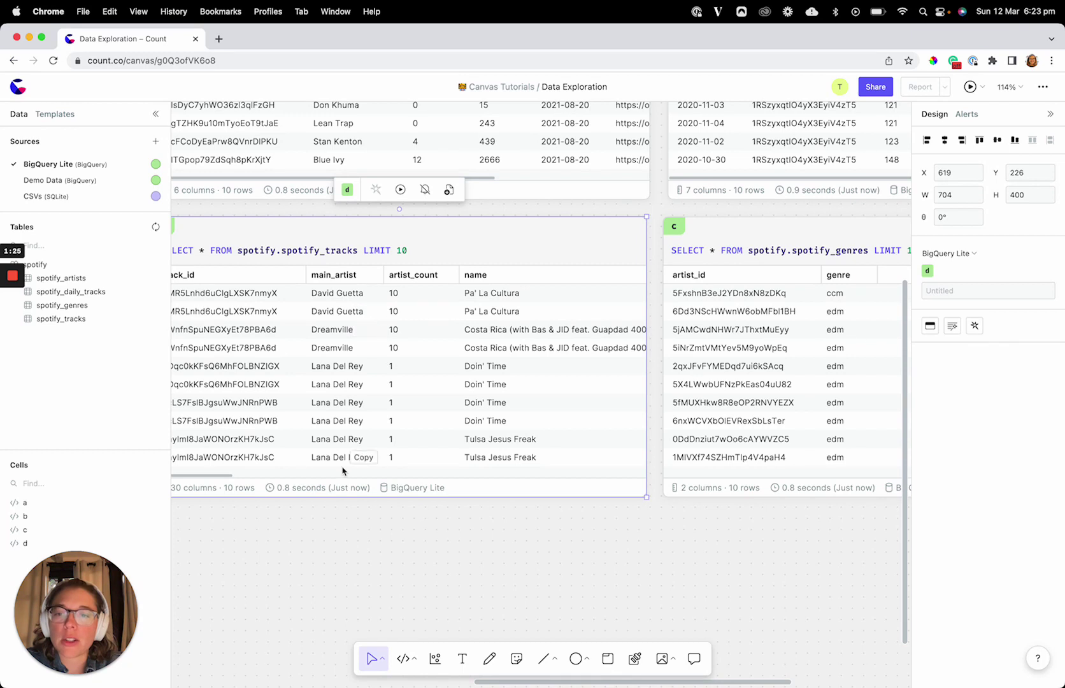
scroll(329, 533, down, 1)
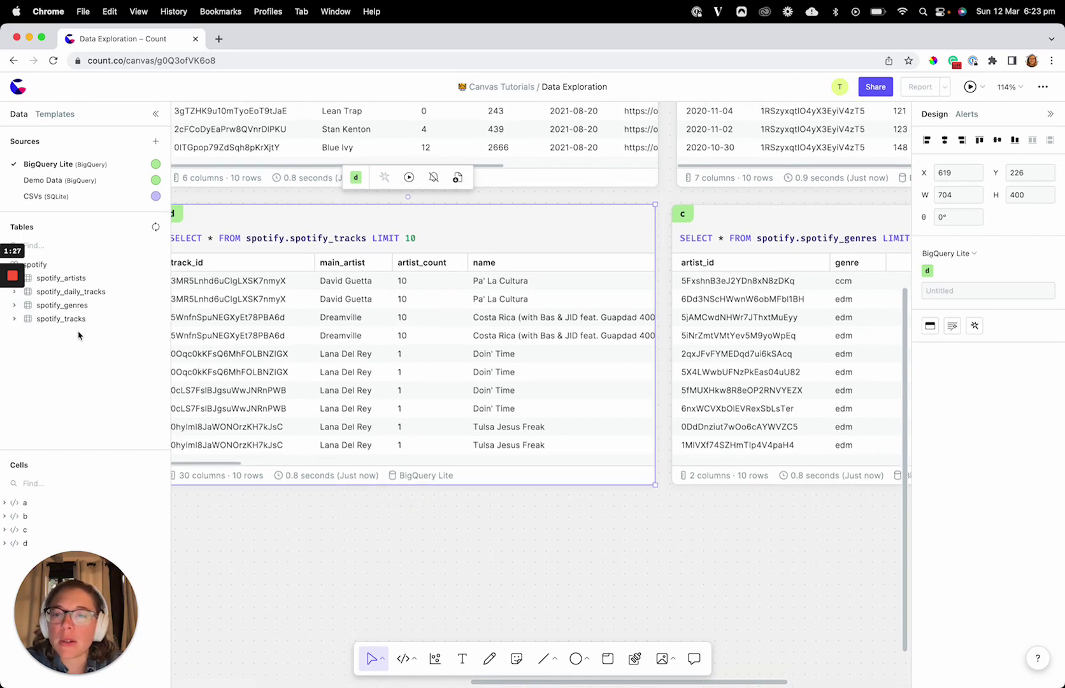
Expand the spotify_tracks table in the data source to list its columns.
click(40, 322)
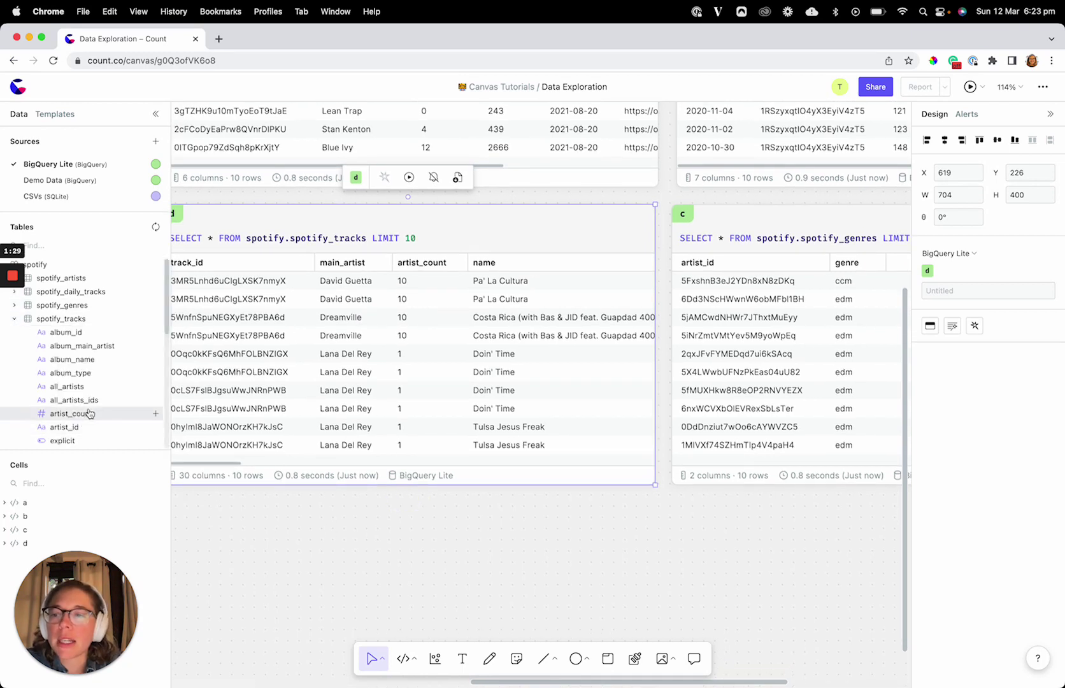
scroll(199, 464, down, 3)
scroll(200, 464, left, 2)
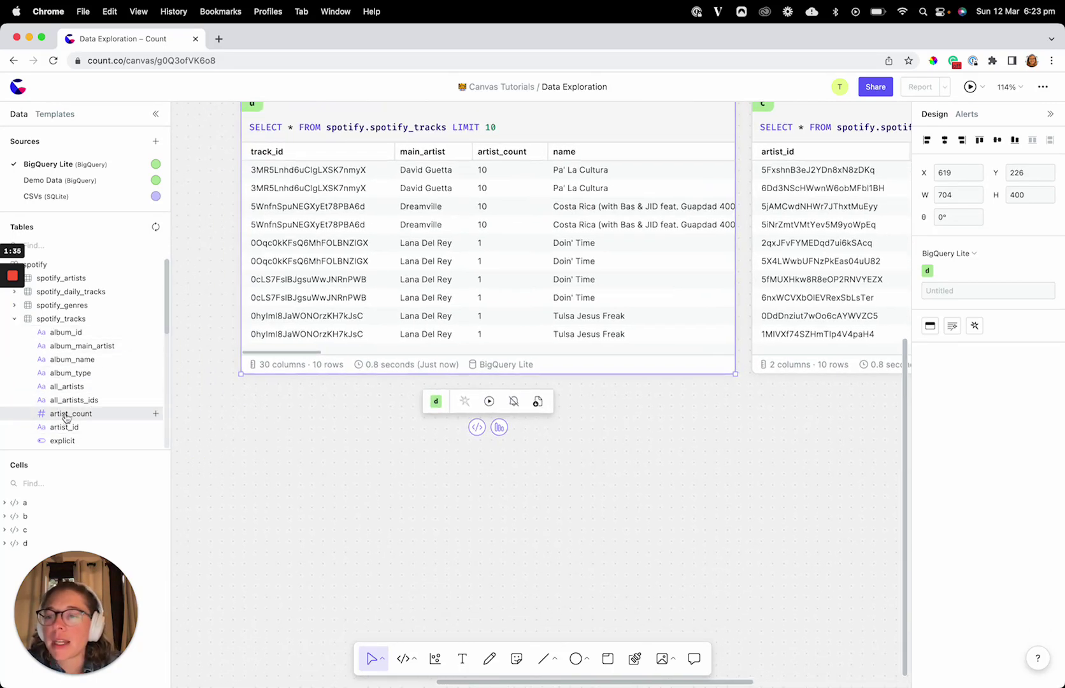
Chart the artist_count column of spotify_tracks below the tracks preview, inspect its distribution, and delete the chart.
drag(65, 417, 376, 577)
scroll(531, 558, down, 3)
scroll(529, 553, down, 3)
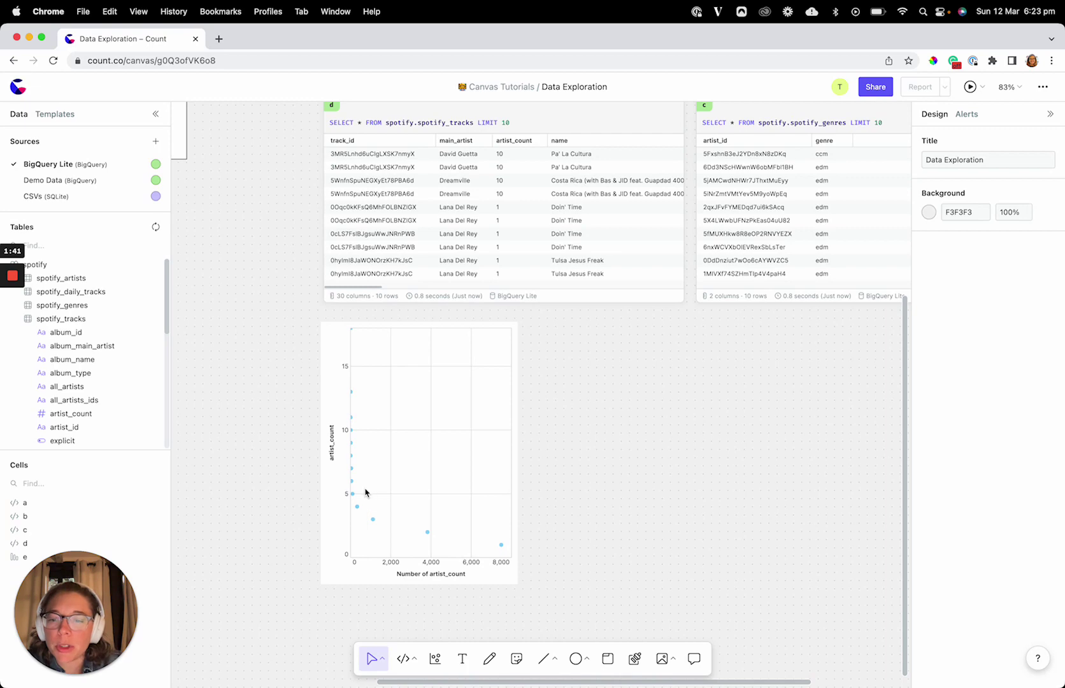
mouse_move(352, 390)
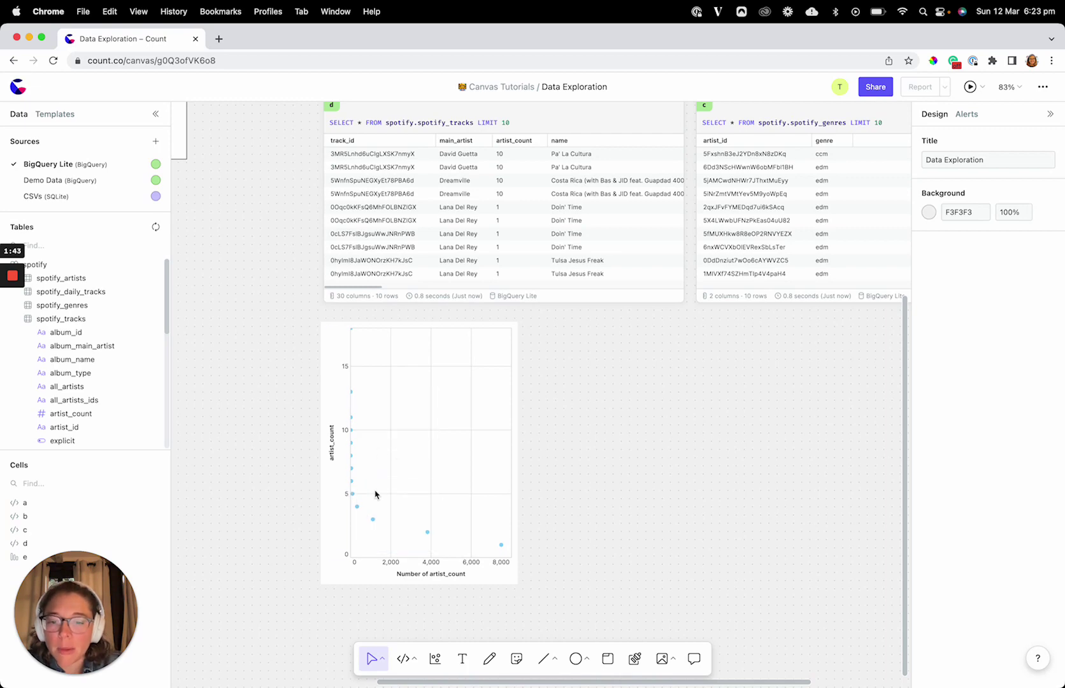
click(437, 445)
key(BackSpace)
Chart the explicit column of spotify_tracks below the tracks preview, inspect the true and false counts, and delete the chart.
scroll(100, 403, down, 1)
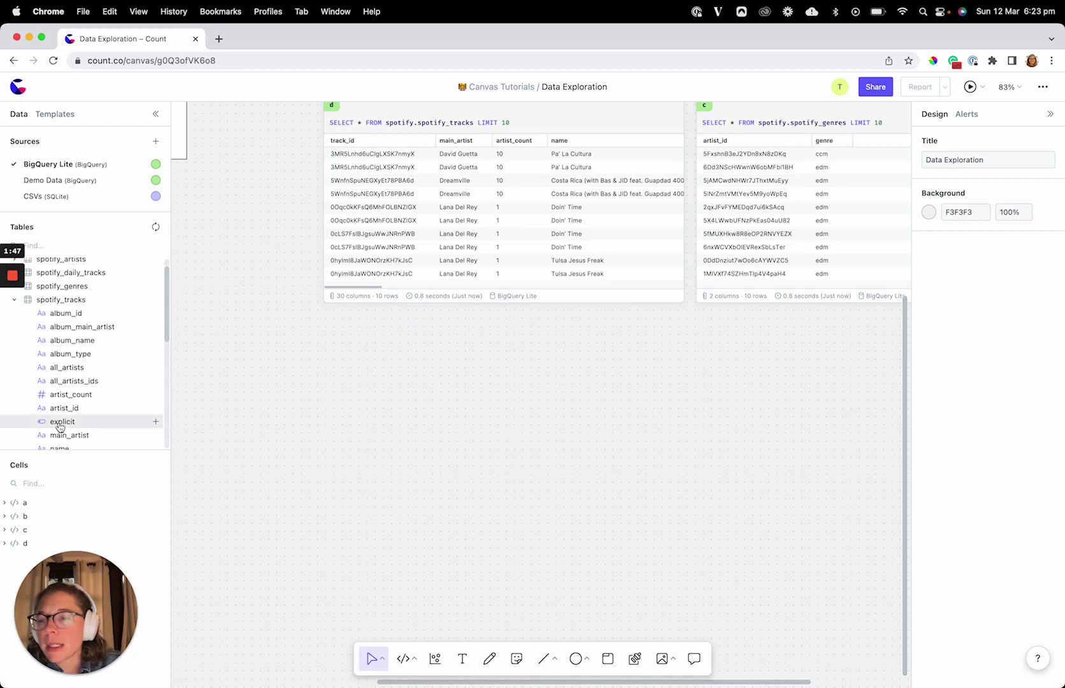
drag(61, 422, 429, 464)
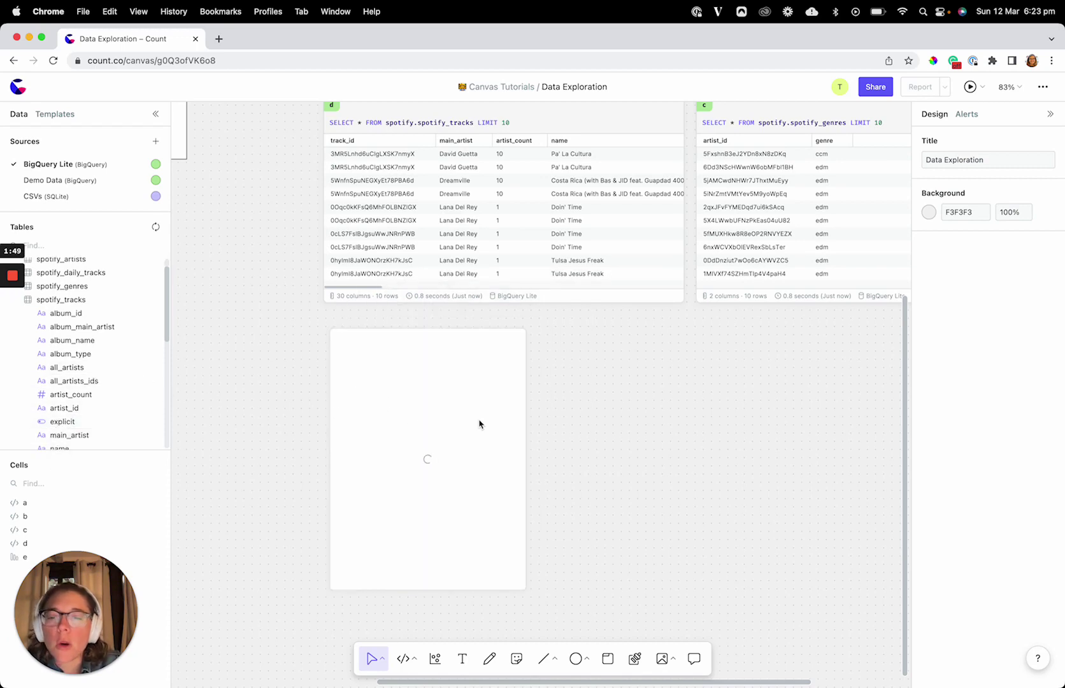
scroll(400, 363, up, 5)
mouse_move(369, 358)
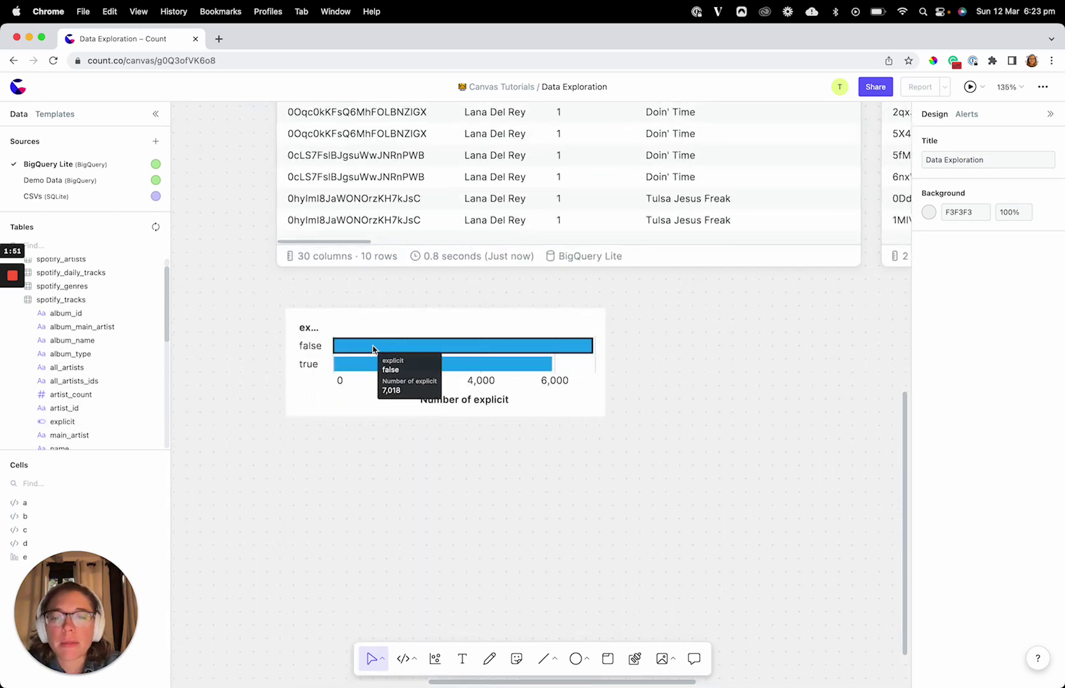
drag(356, 528, 359, 569)
key(BackSpace)
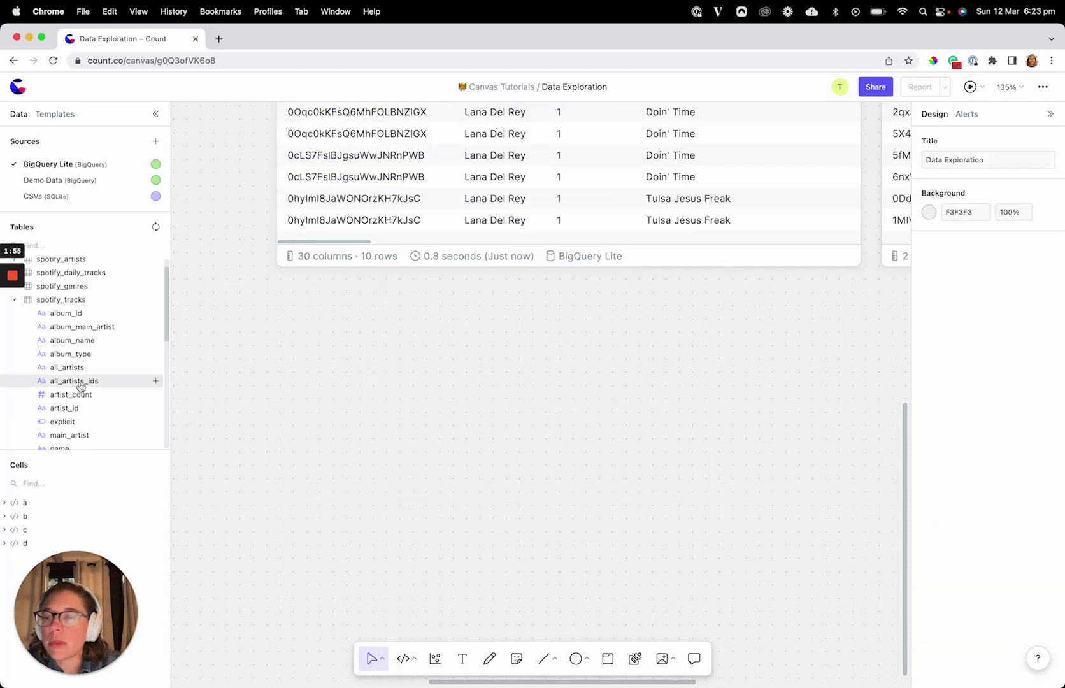
Chart the release_date column of spotify_tracks below the tracks preview and inspect how the release dates are distributed.
scroll(83, 376, down, 3)
drag(83, 359, 471, 450)
scroll(306, 446, down, 3)
scroll(306, 446, down, 5)
click(358, 411)
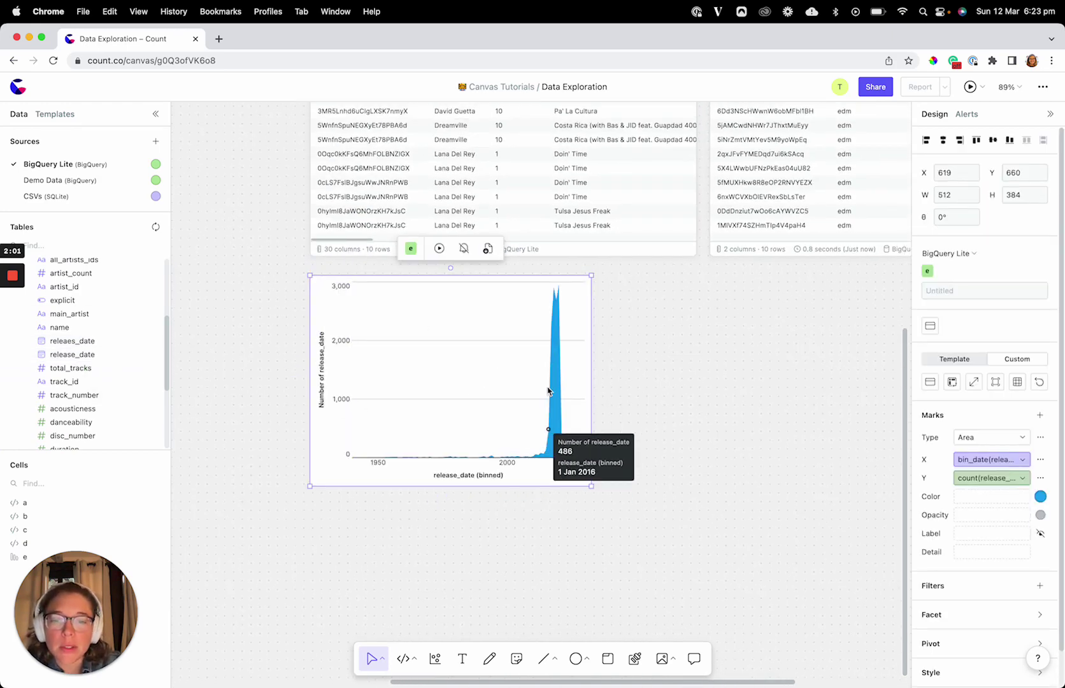
mouse_move(553, 293)
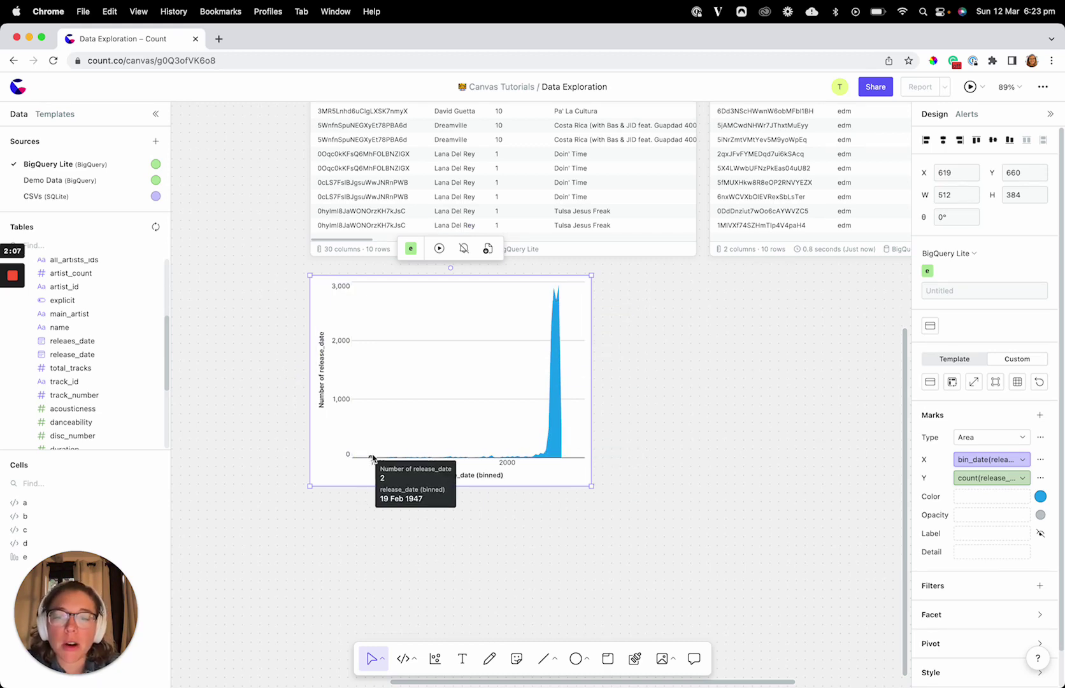
click(608, 449)
Add a SQL cell in the empty canvas area right of the previews and paste the query defining daily_streams, track_metadata and track_summary.
scroll(384, 380, down, 5)
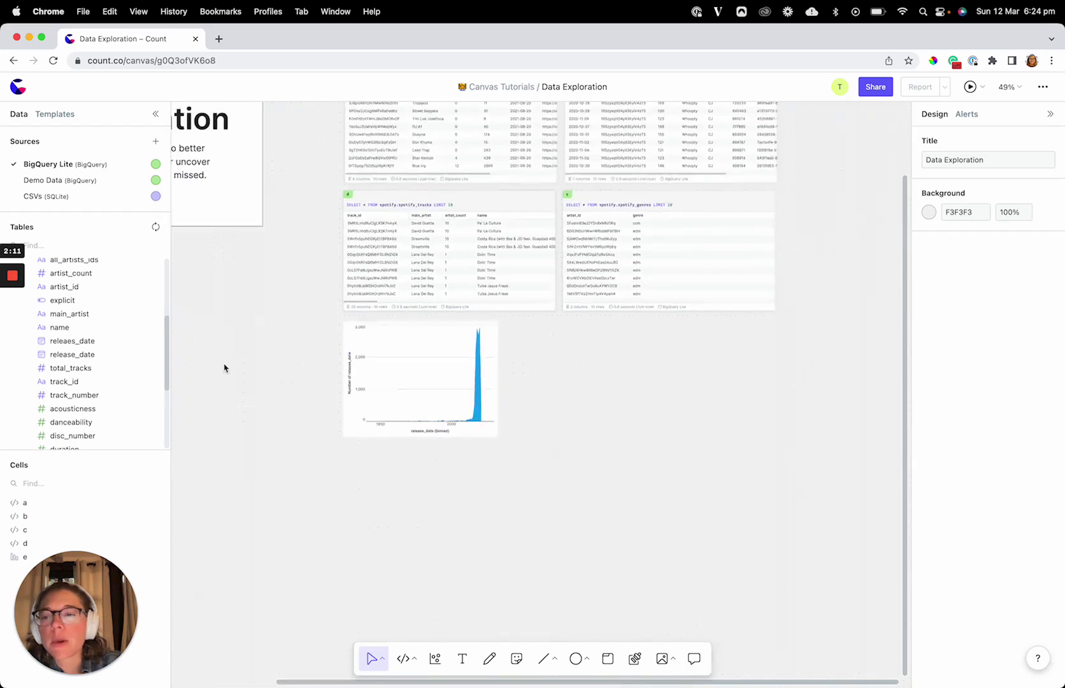
scroll(356, 250, up, 4)
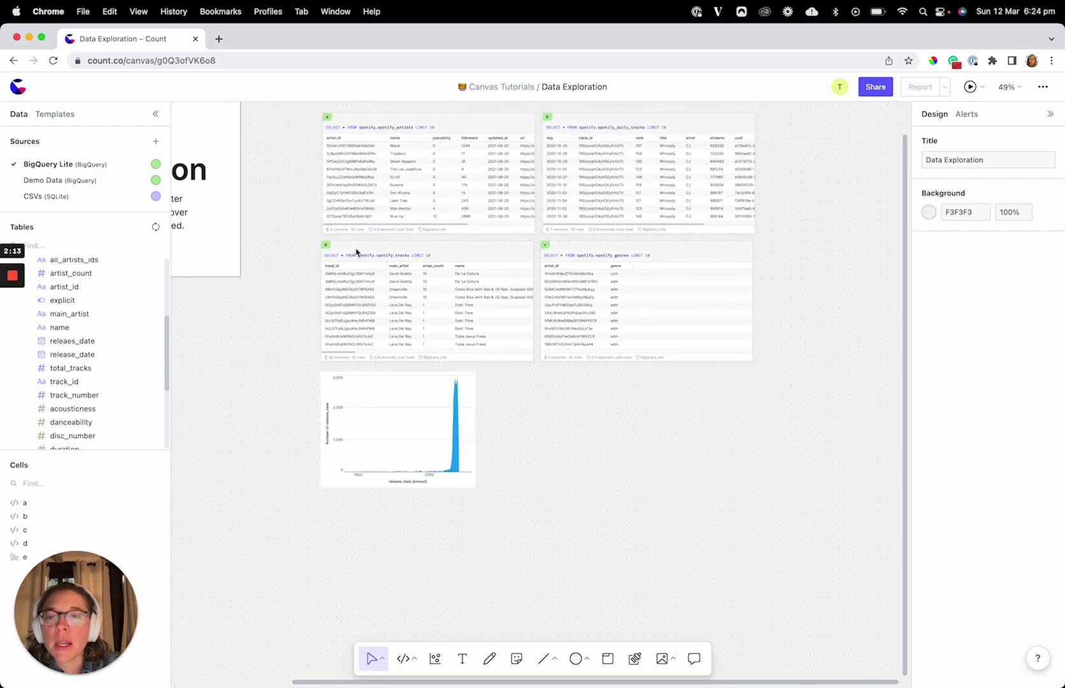
scroll(356, 250, right, 3)
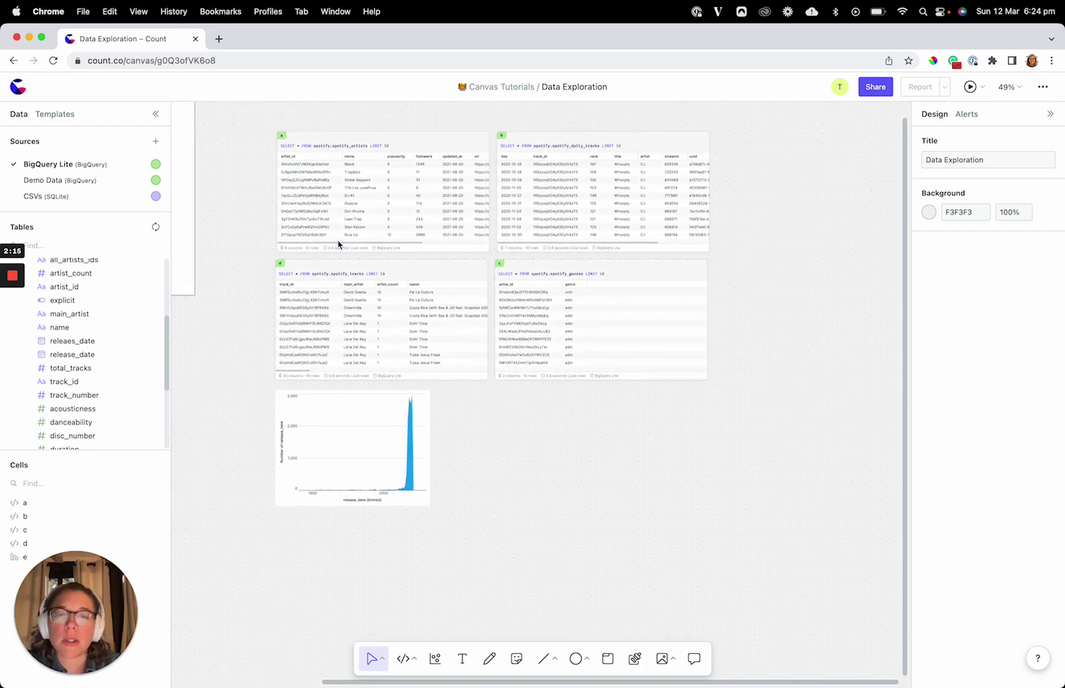
scroll(328, 226, down, 4)
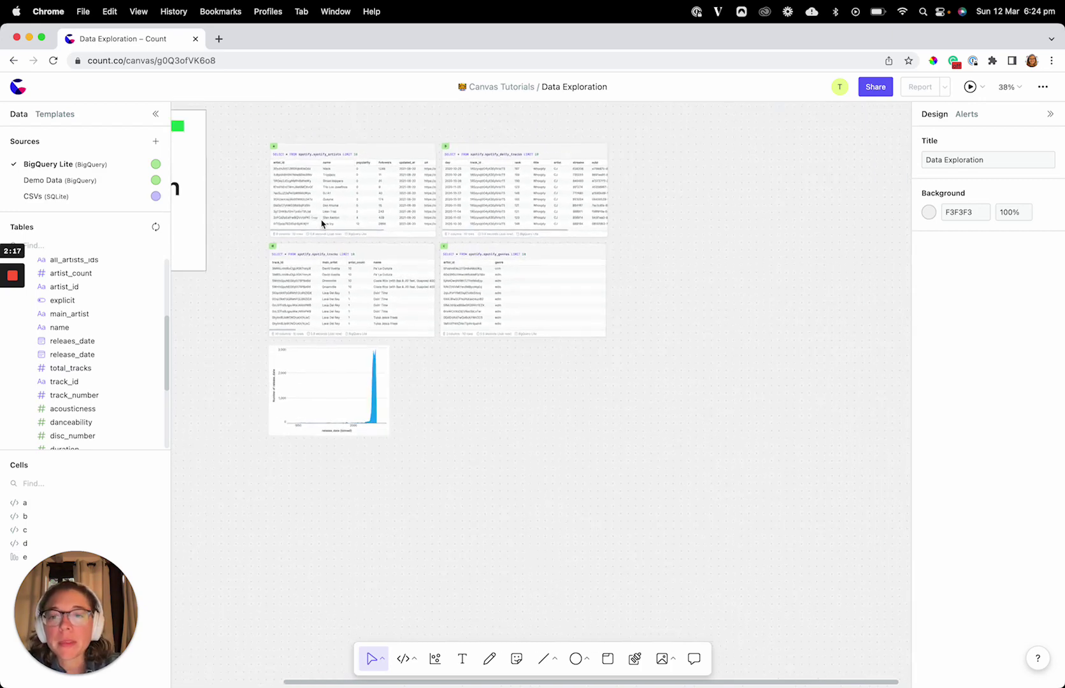
scroll(296, 207, right, 2)
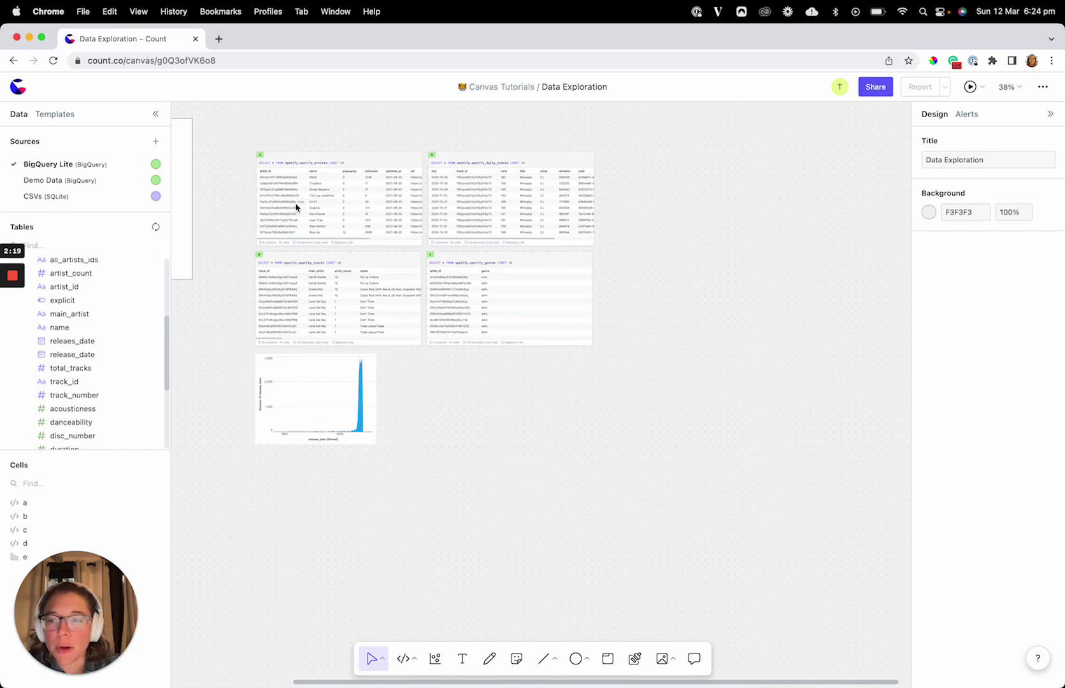
scroll(296, 207, right, 10)
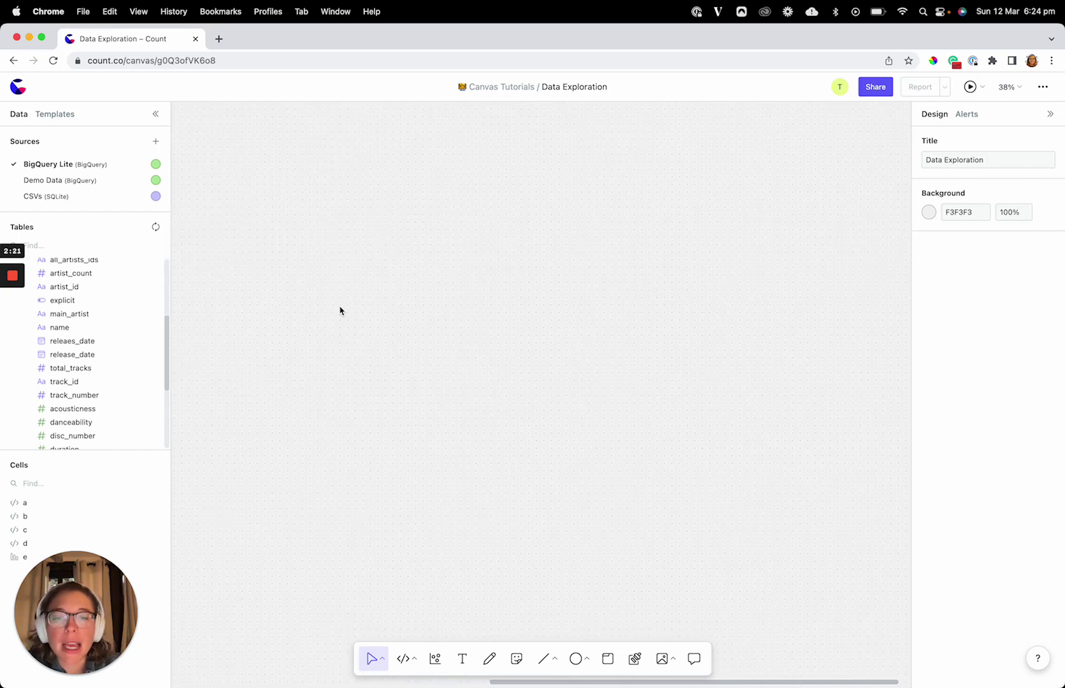
click(400, 658)
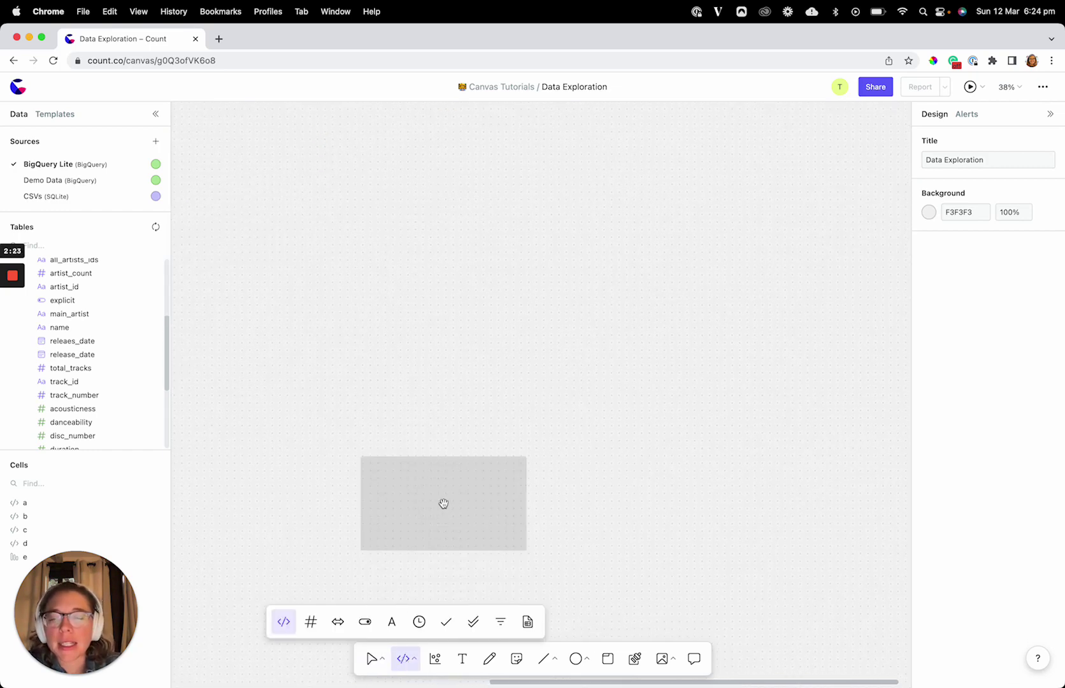
click(444, 316)
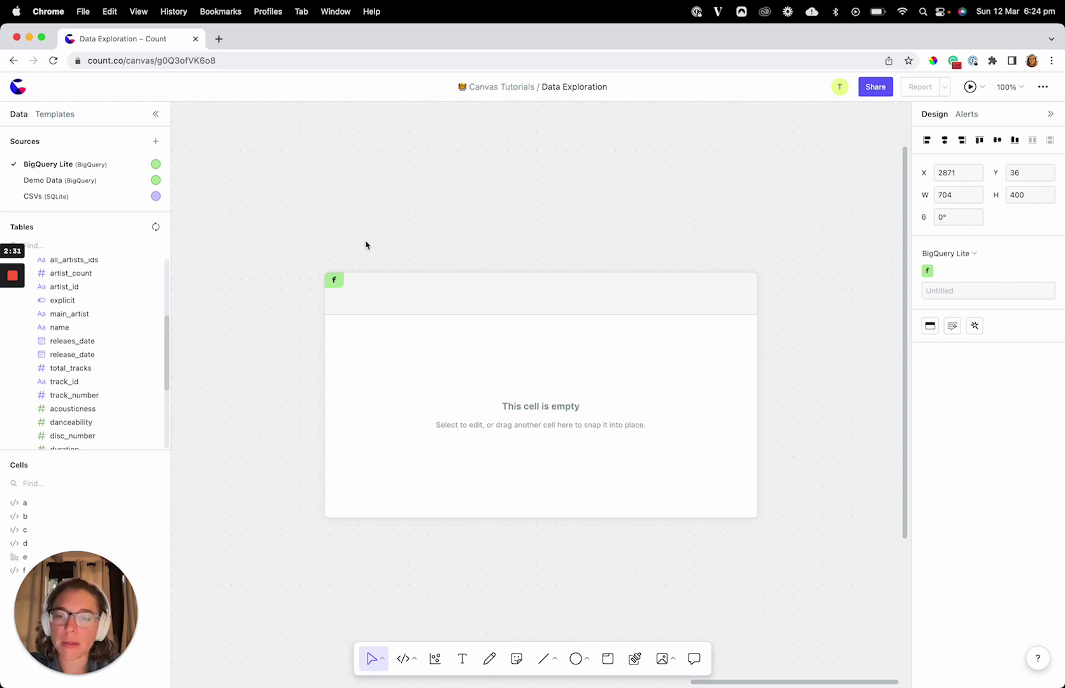
click(419, 316)
key(cmd+v)
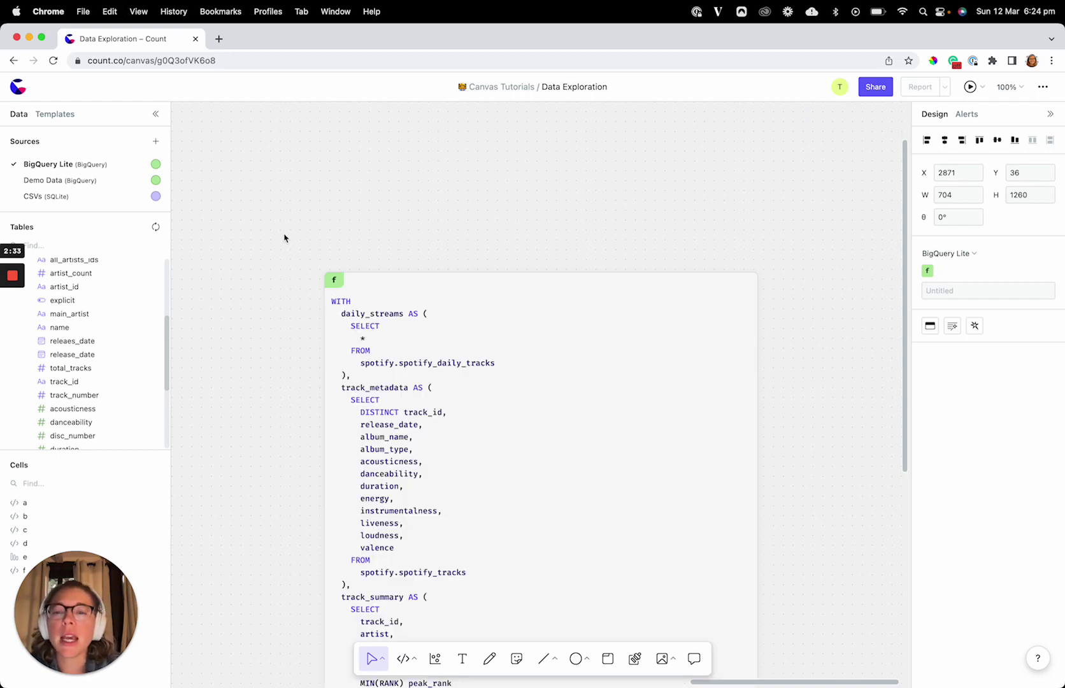
Review the pasted track summary query through its final join and leave the cell so the query runs.
scroll(284, 238, down, 1)
scroll(284, 238, down, 3)
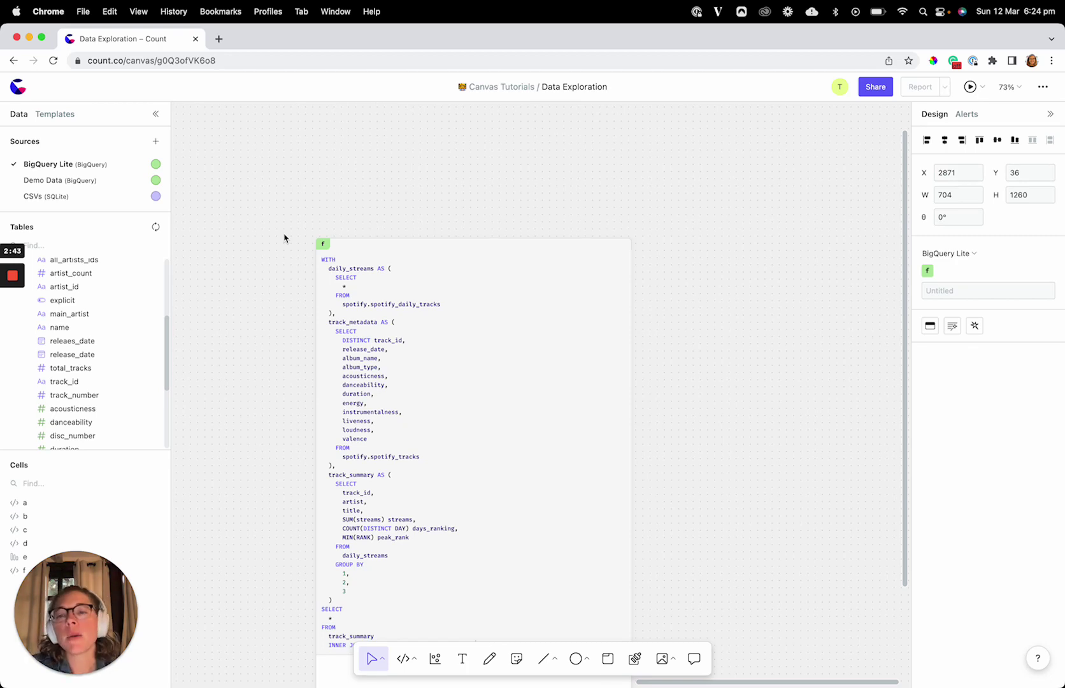
scroll(284, 237, down, 5)
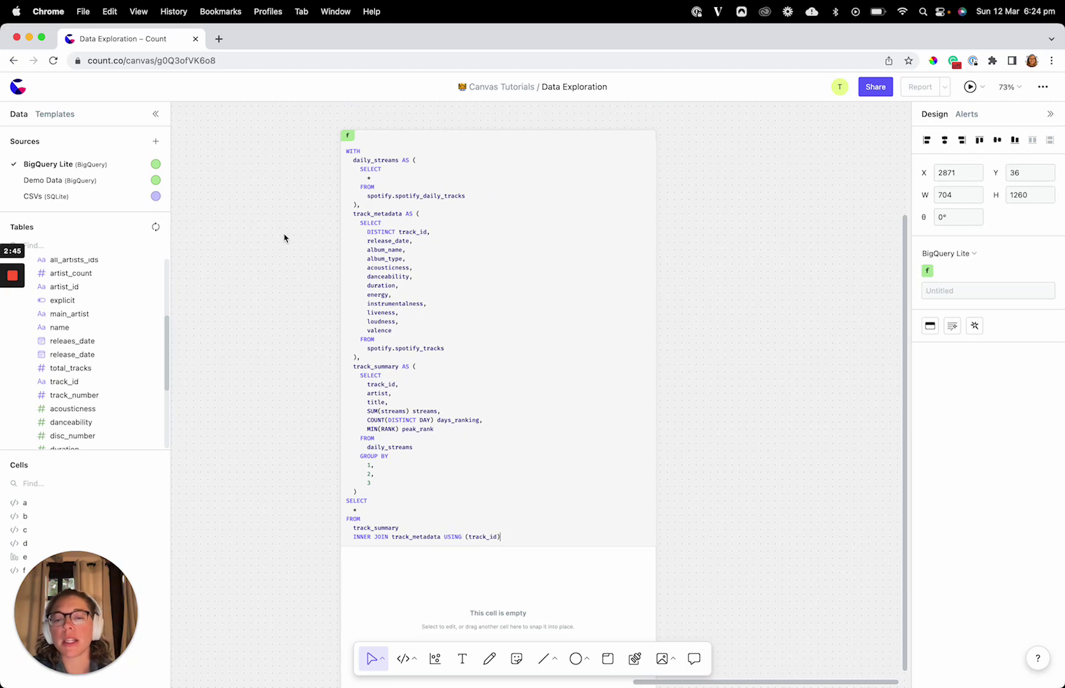
click(284, 237)
scroll(284, 236, down, 5)
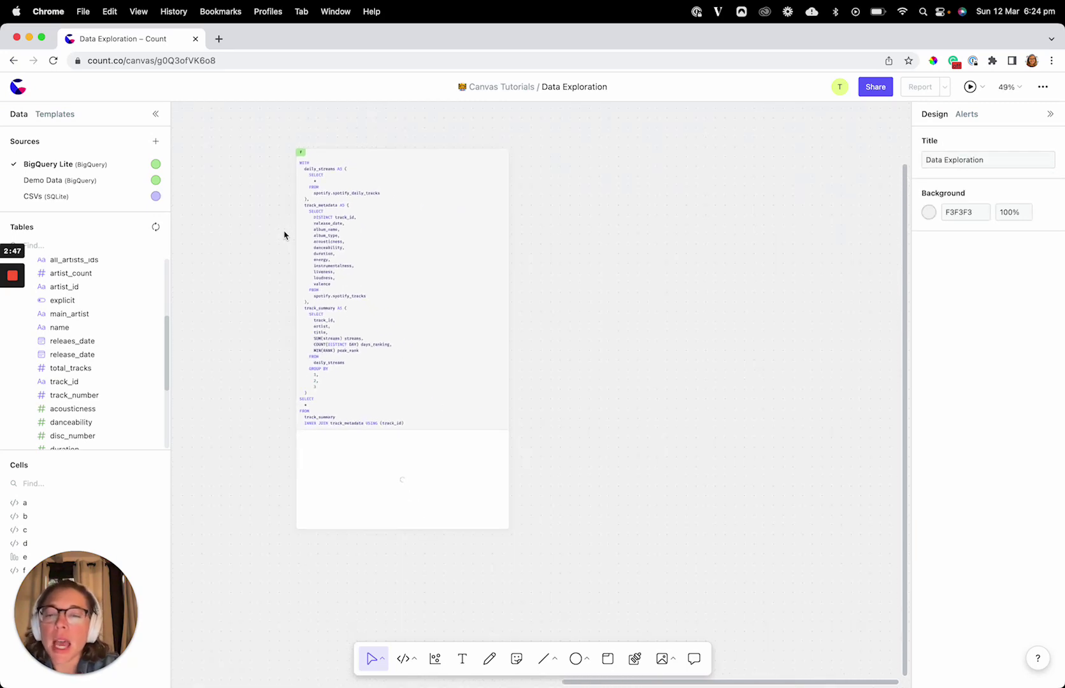
scroll(271, 263, down, 2)
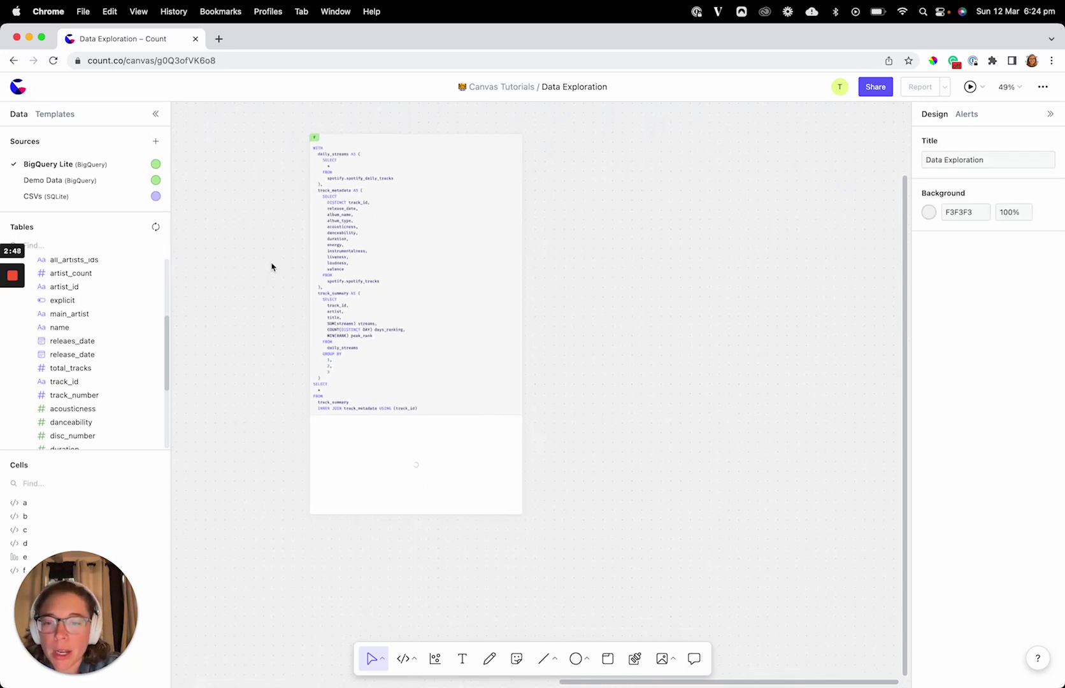
Examine the combined query's result table across its columns, from track_id through the audio metrics.
scroll(417, 442, up, 5)
click(418, 441)
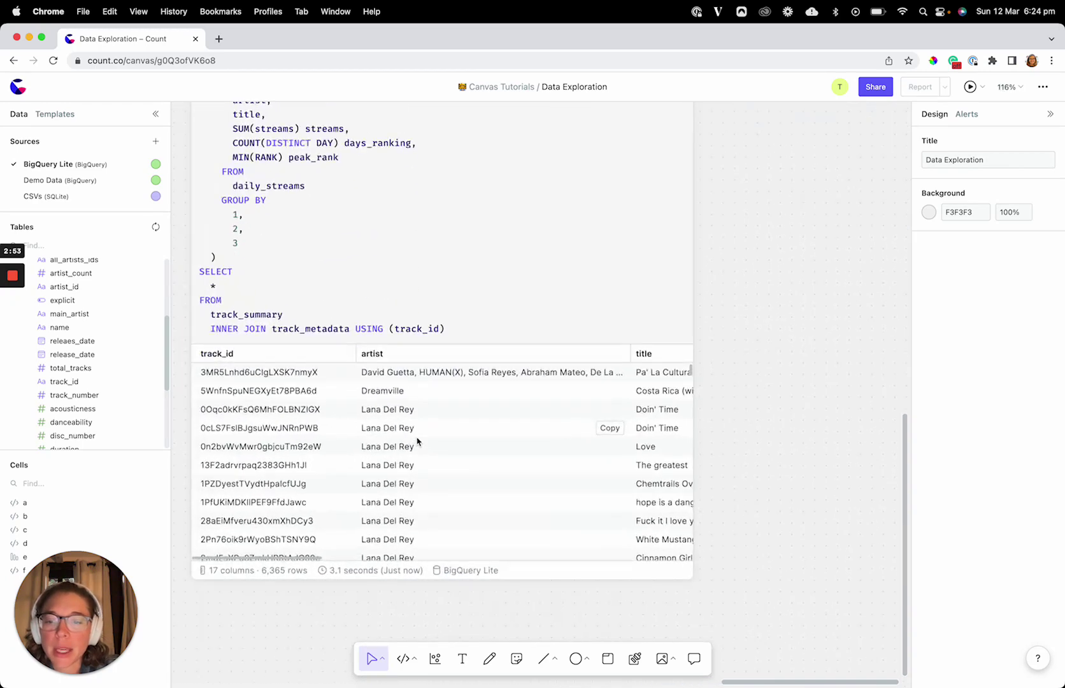
scroll(267, 605, left, 3)
scroll(351, 535, right, 10)
scroll(411, 473, right, 5)
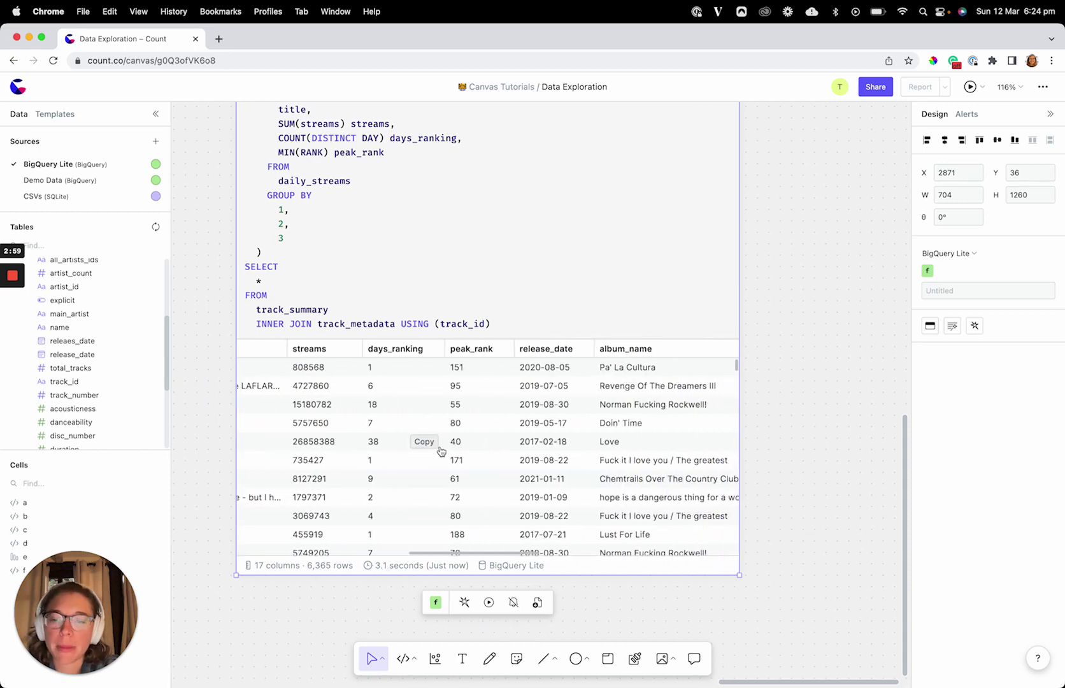
scroll(454, 446, right, 10)
scroll(454, 448, right, 3)
scroll(454, 448, left, 10)
scroll(455, 448, right, 12)
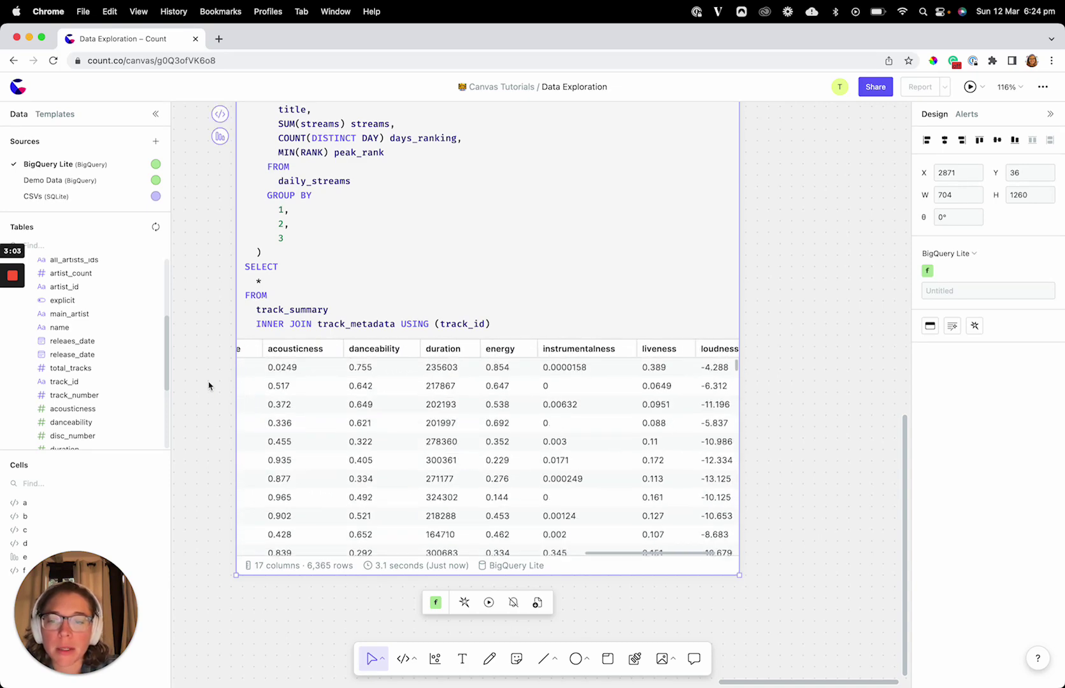
Split the CTEs of the combined track query into separate connected cells.
scroll(242, 385, down, 5)
key(shift+2)
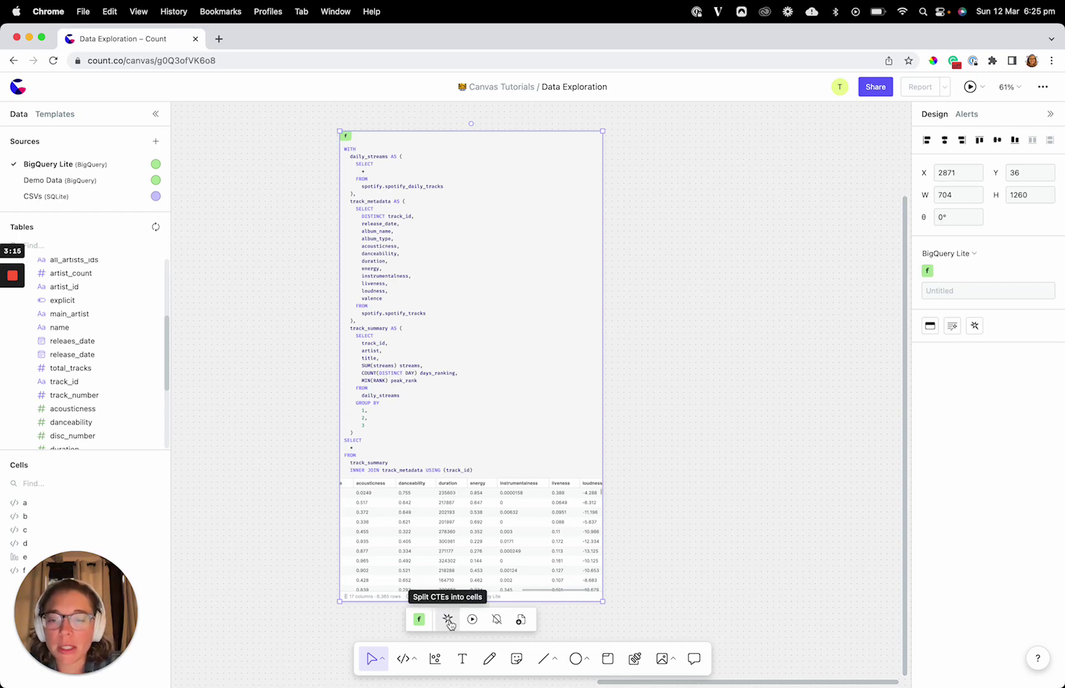
click(364, 172)
scroll(365, 171, up, 3)
scroll(364, 171, up, 3)
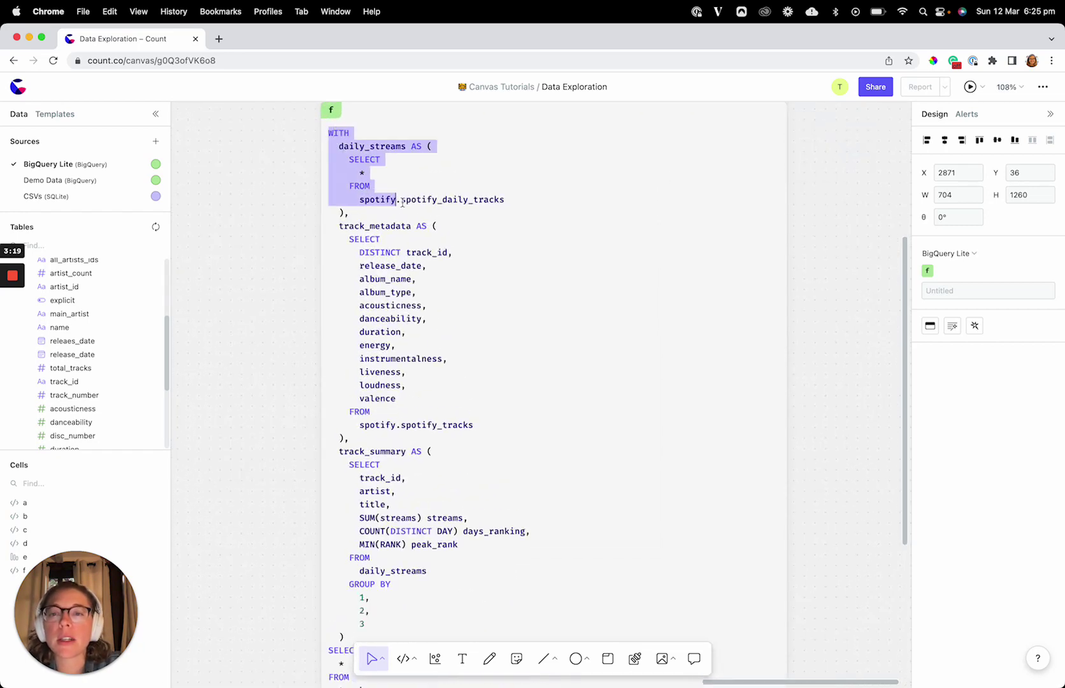
drag(403, 203, 409, 218)
scroll(242, 303, down, 5)
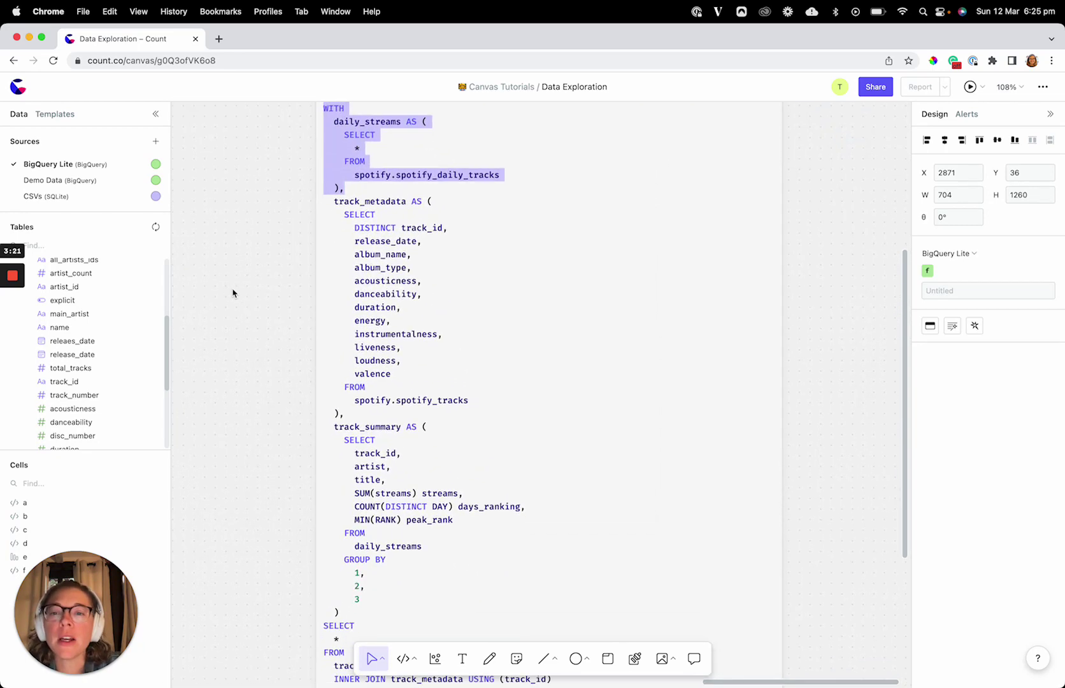
scroll(281, 369, up, 2)
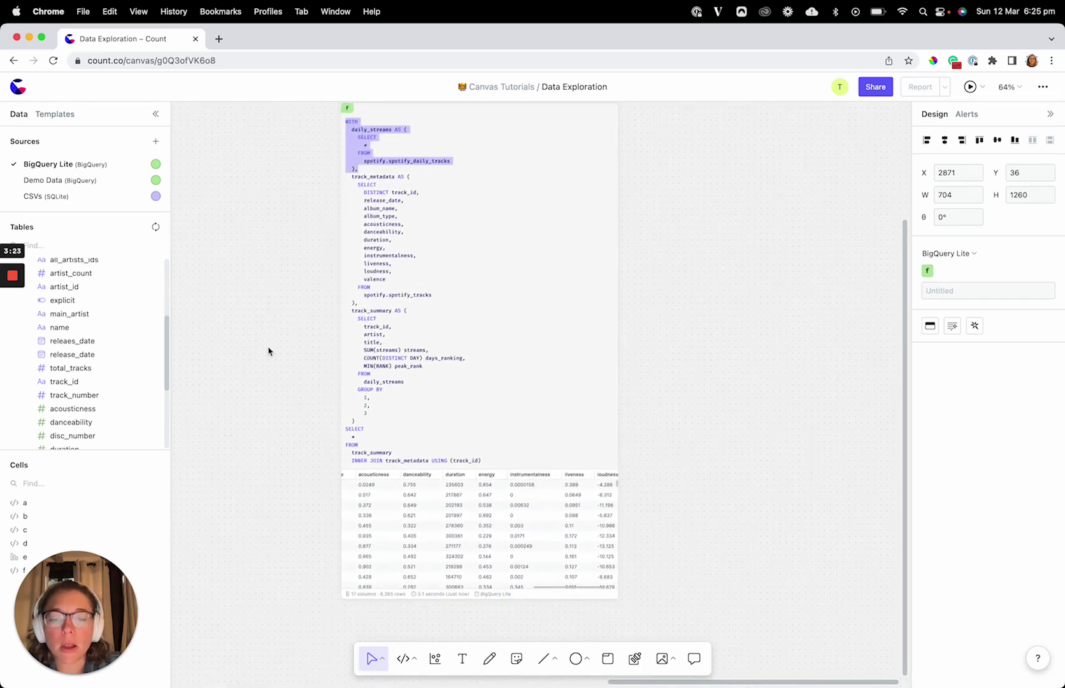
click(455, 617)
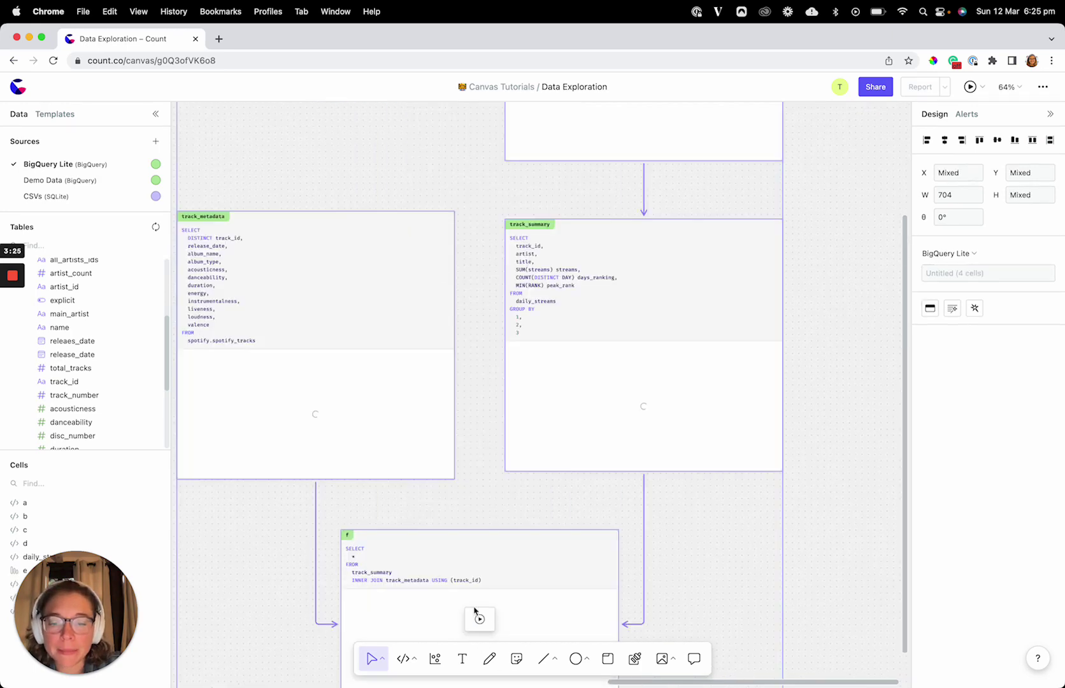
Examine the split cells daily_streams, track_metadata and track_summary and how they feed the final join cell.
scroll(485, 438, down, 5)
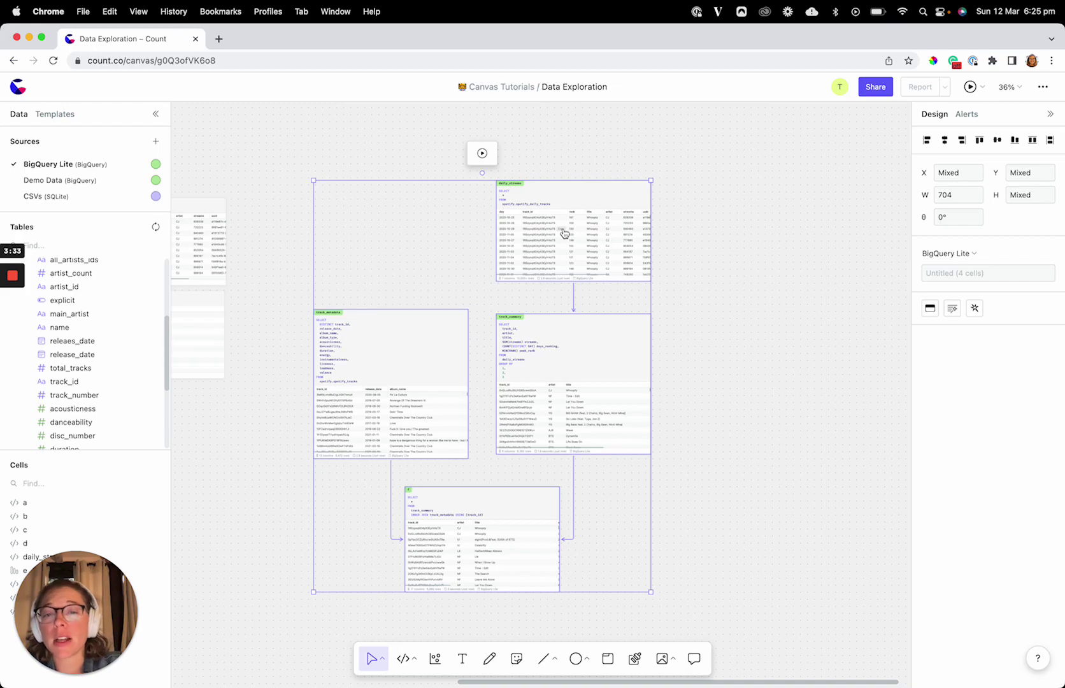
scroll(564, 233, up, 5)
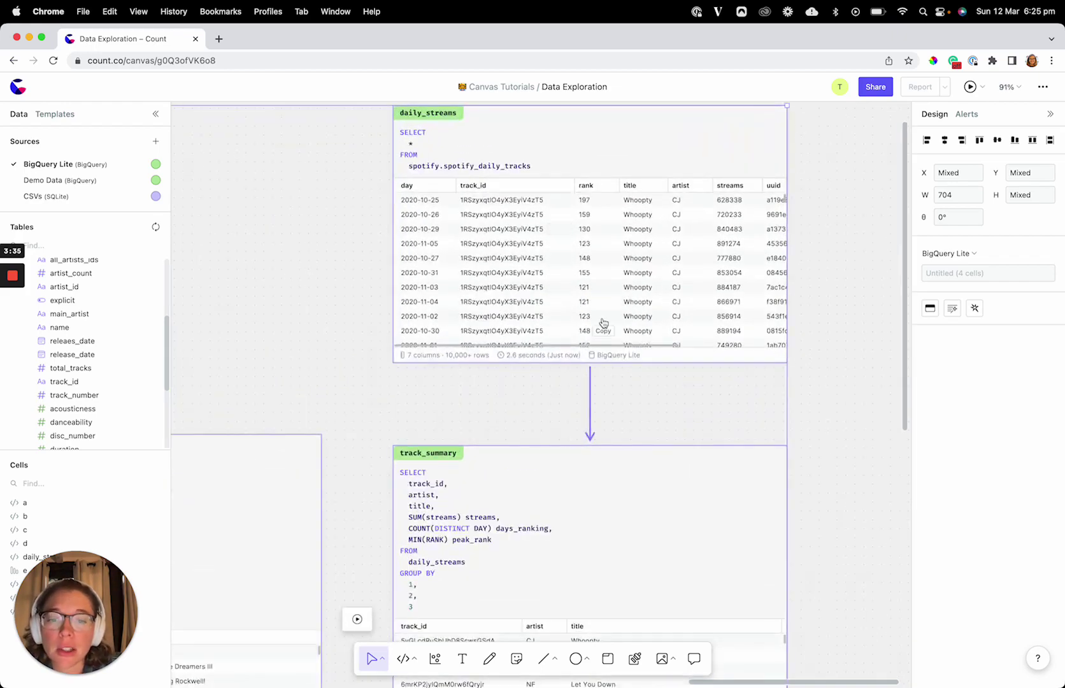
scroll(447, 428, down, 3)
scroll(480, 405, down, 5)
scroll(480, 406, left, 2)
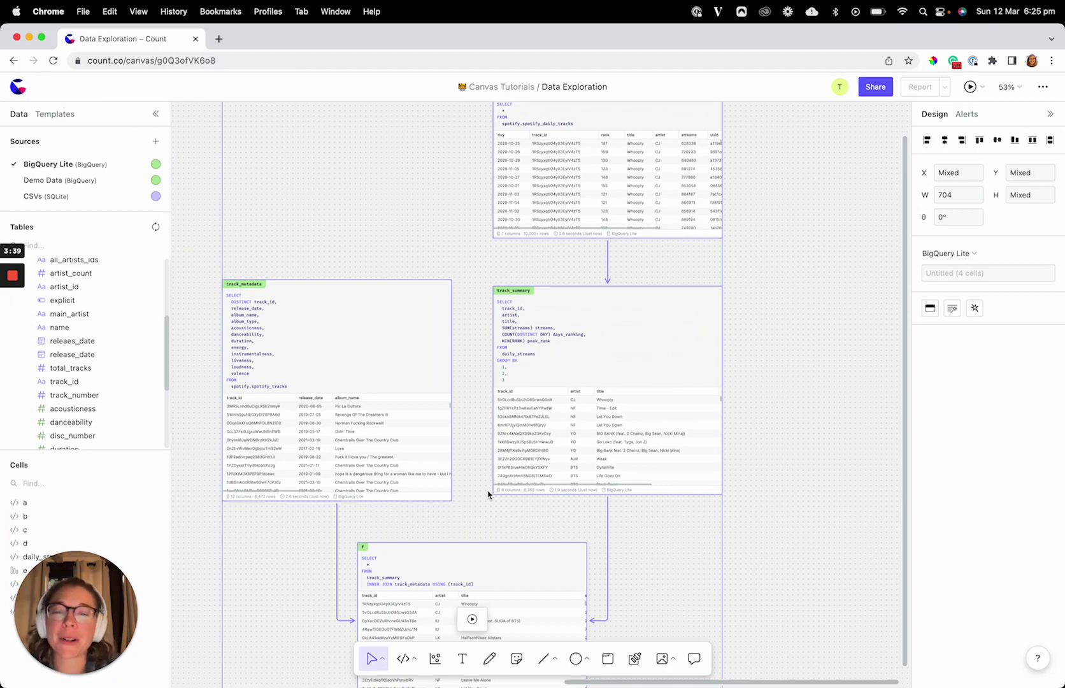
scroll(488, 494, down, 3)
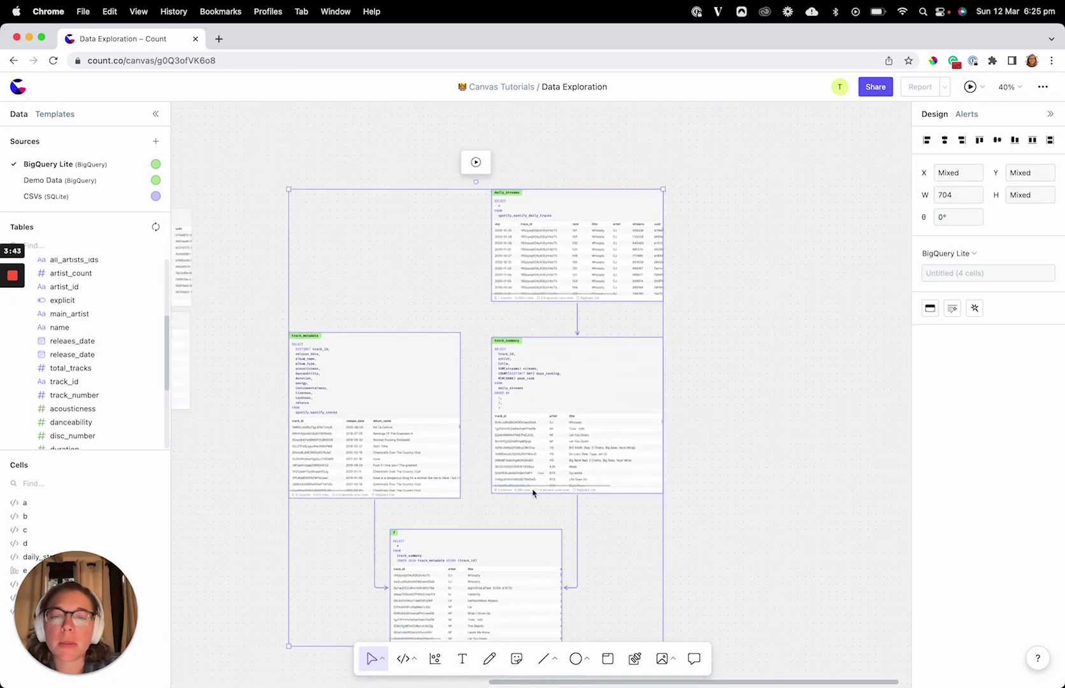
scroll(373, 384, up, 5)
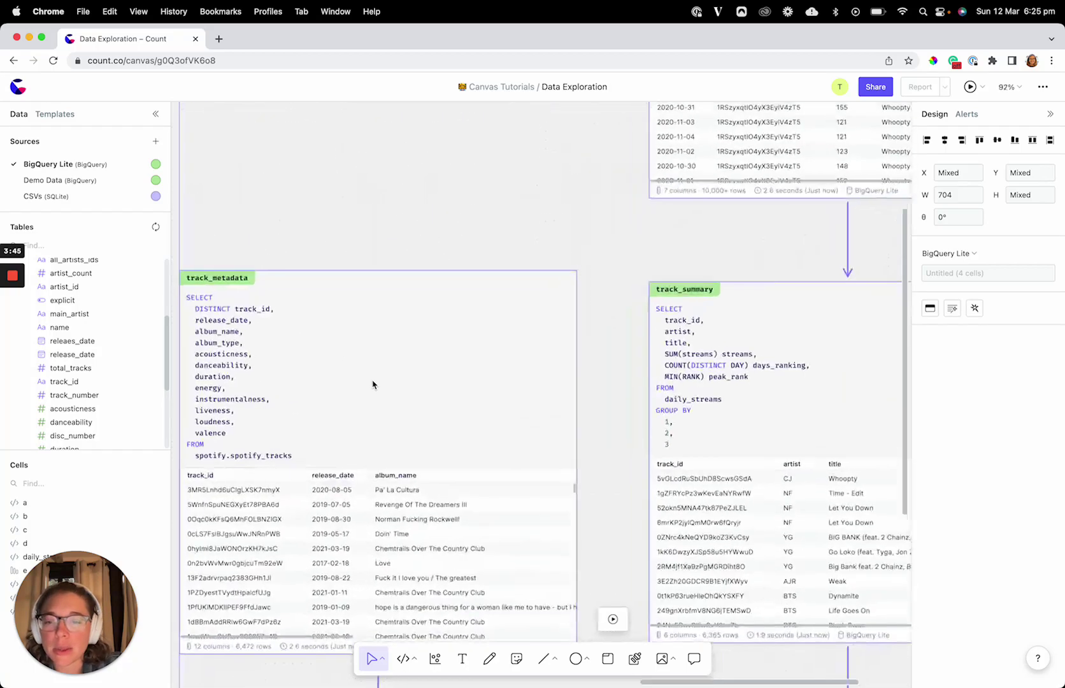
scroll(349, 221, down, 4)
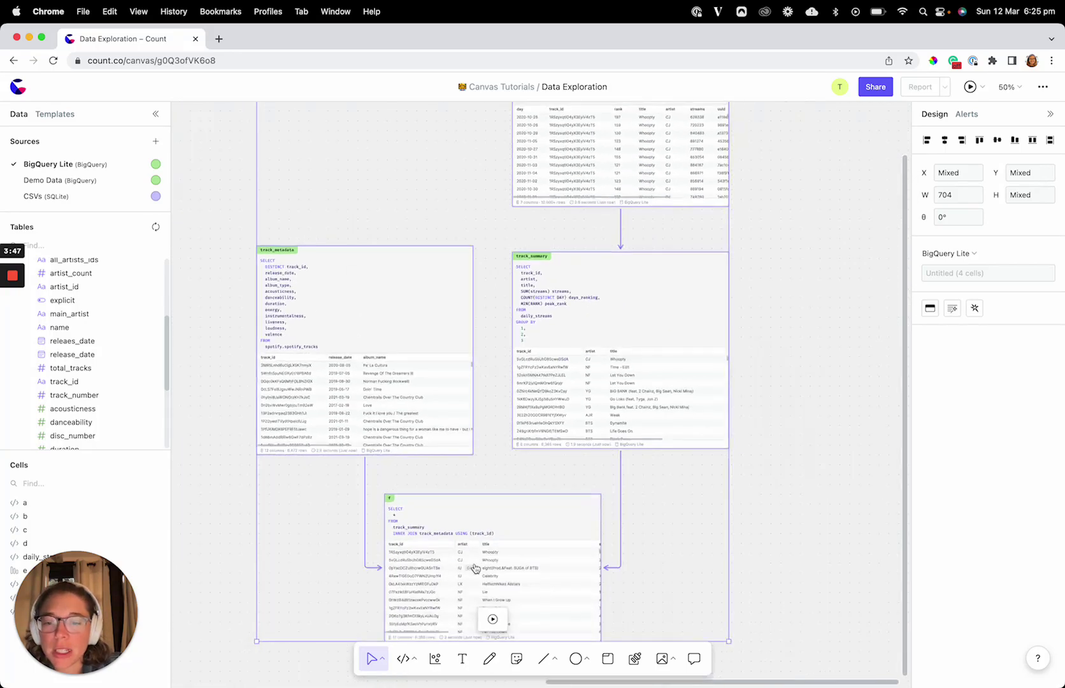
scroll(307, 595, right, 2)
scroll(306, 594, down, 1)
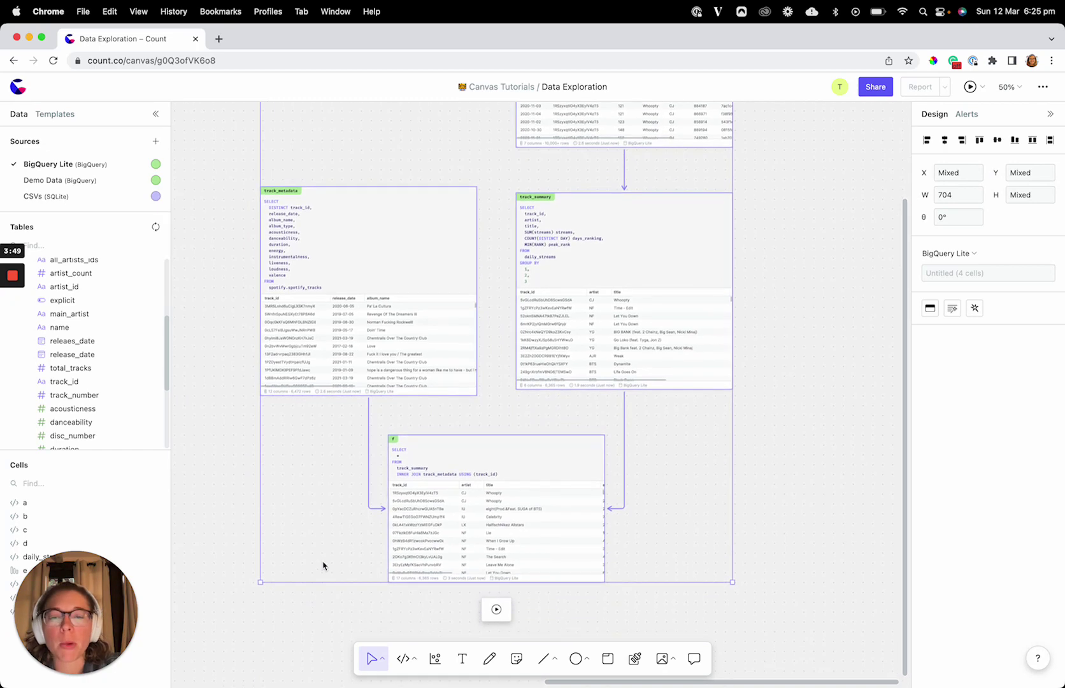
scroll(473, 417, down, 1)
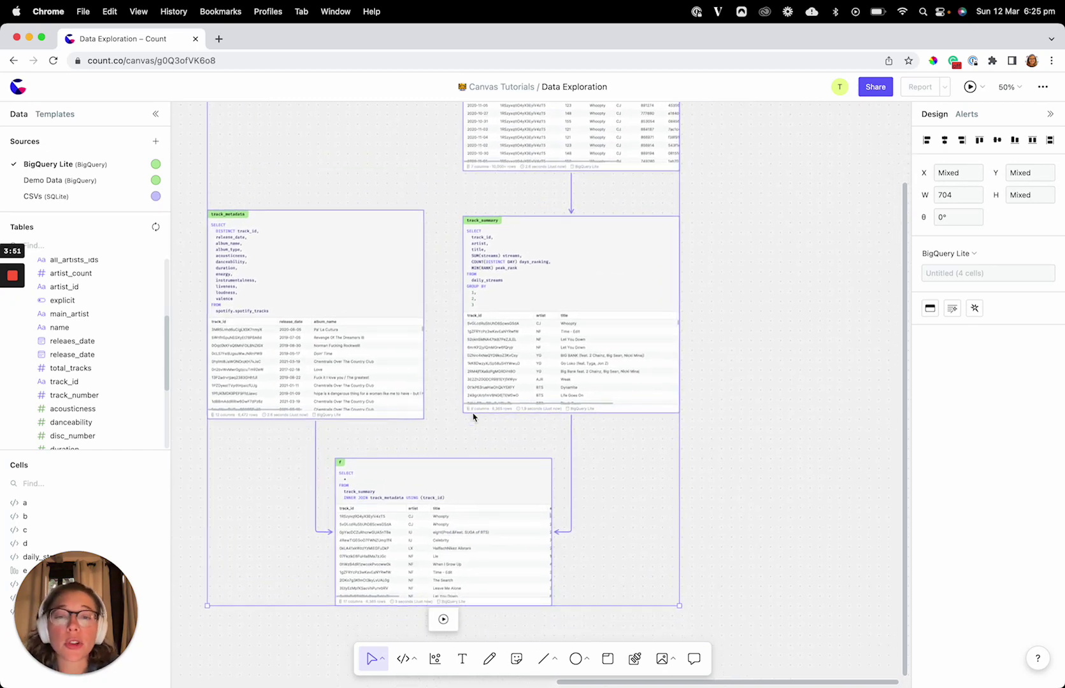
Inspect the track_summary cell's query and results, and trace its connections to the neighbouring cells.
scroll(516, 285, up, 5)
click(505, 272)
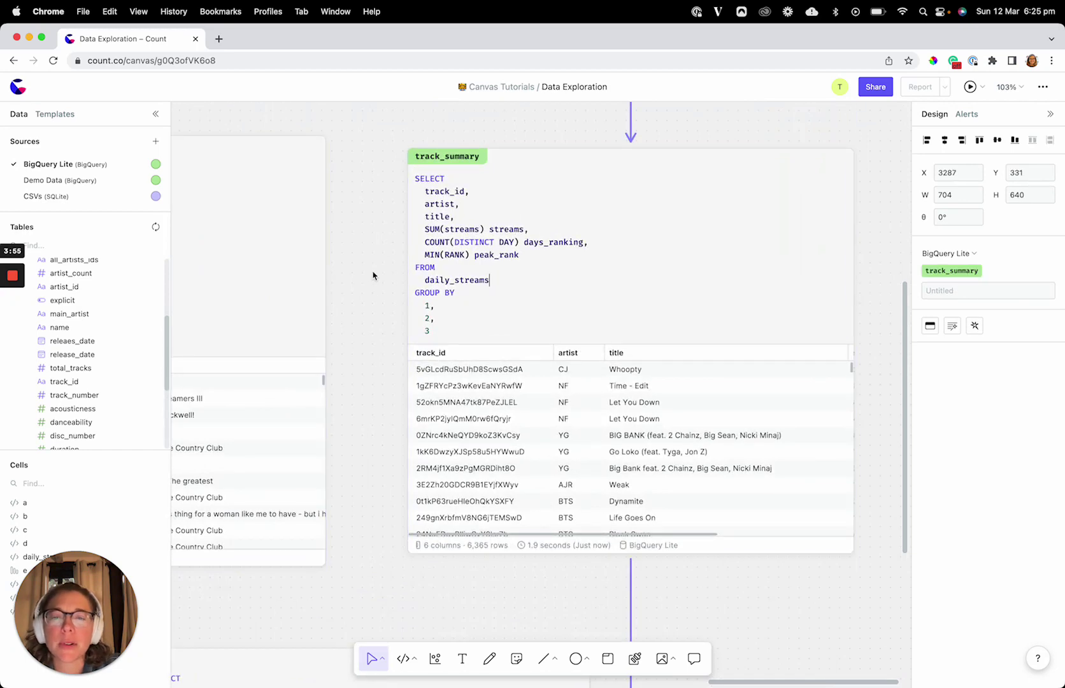
scroll(373, 275, down, 5)
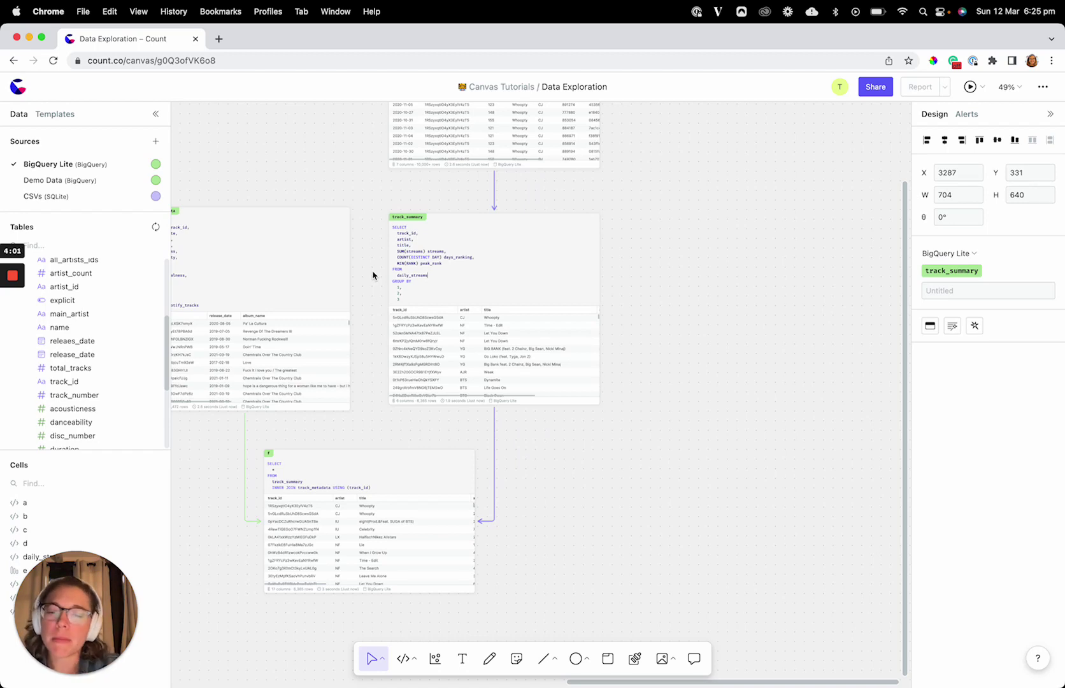
scroll(349, 287, left, 3)
scroll(407, 249, up, 2)
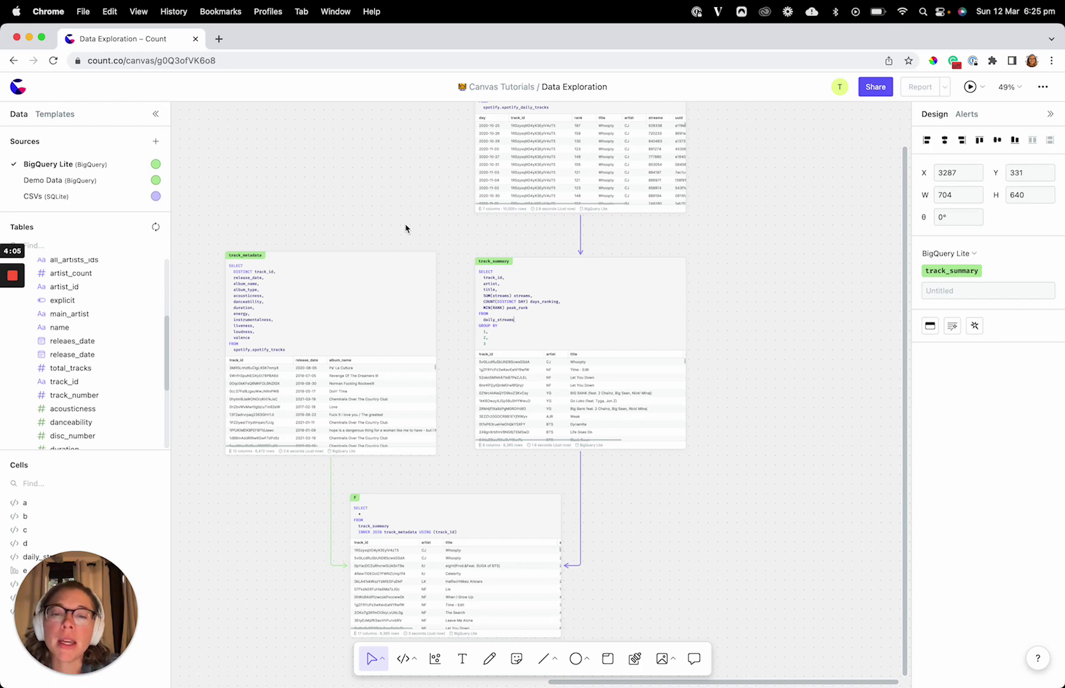
scroll(406, 228, down, 1)
scroll(402, 233, up, 3)
scroll(401, 235, down, 1)
scroll(425, 364, down, 9)
scroll(419, 373, left, 1)
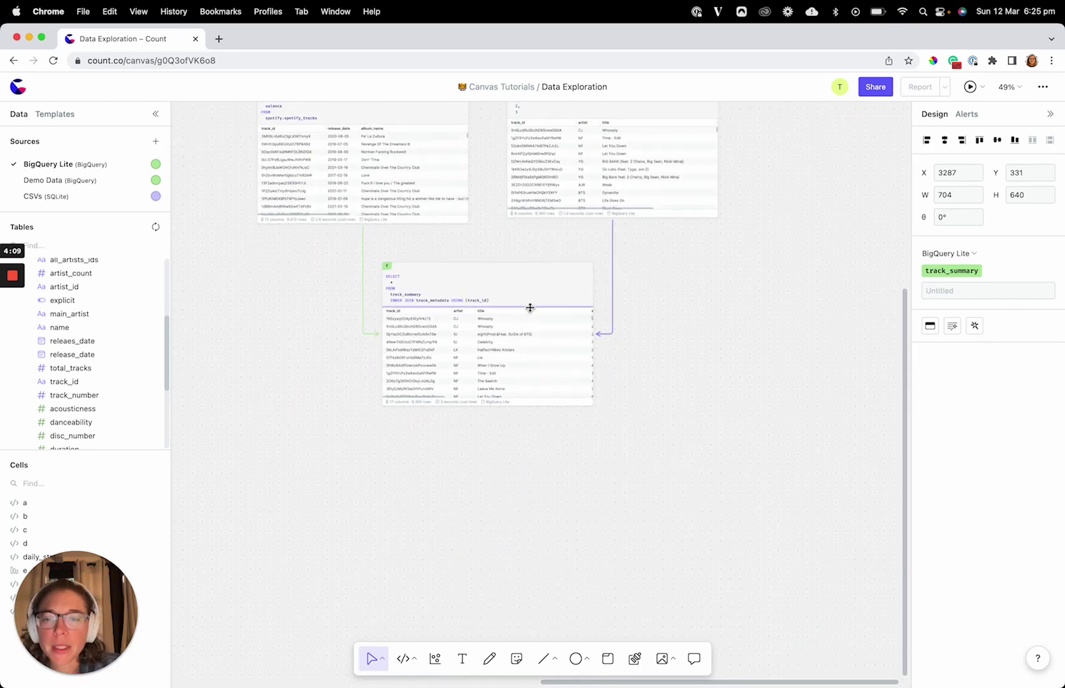
Examine the final join cell's result columns, from track_id and streams through loudness and valence.
scroll(529, 308, up, 5)
scroll(475, 195, left, 3)
scroll(475, 195, down, 2)
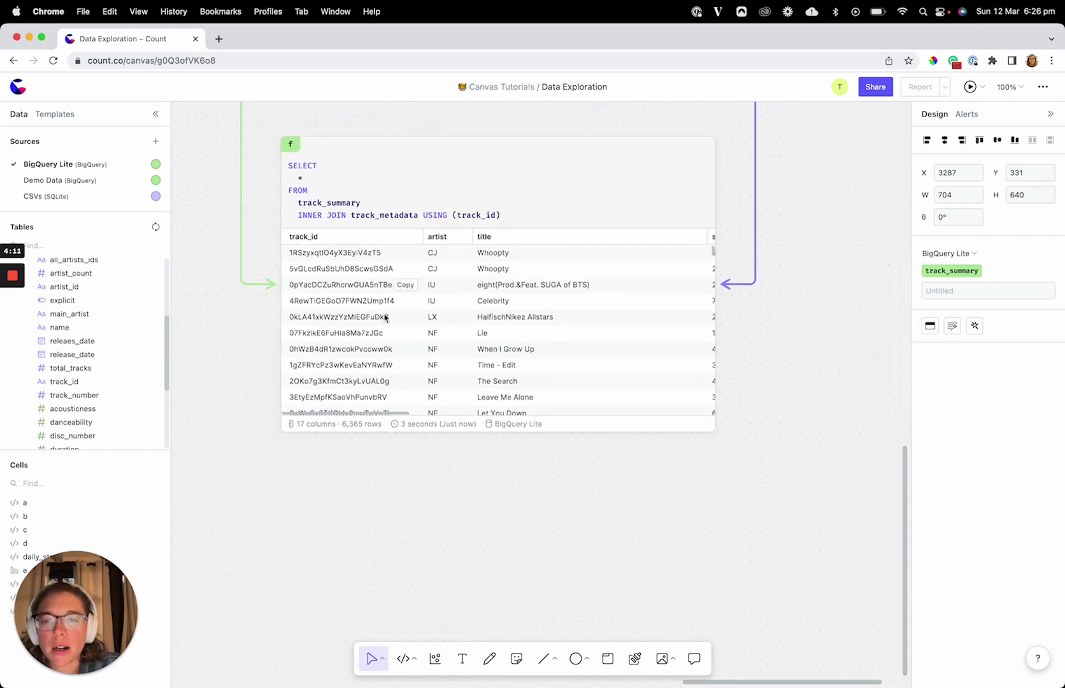
click(445, 302)
scroll(507, 349, right, 5)
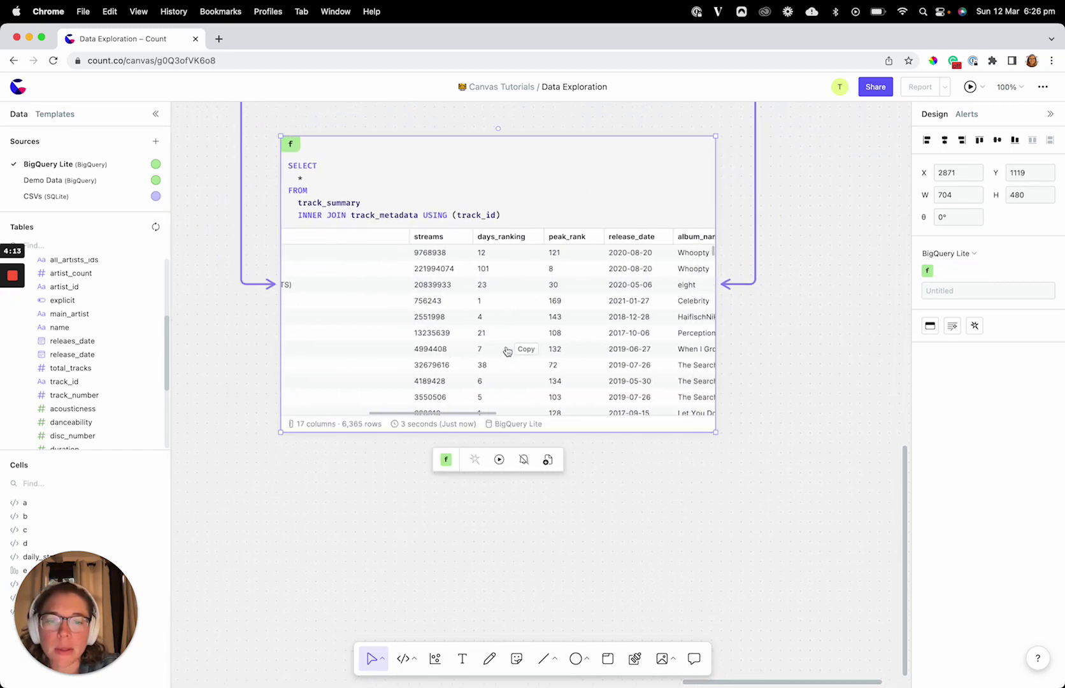
scroll(507, 350, left, 5)
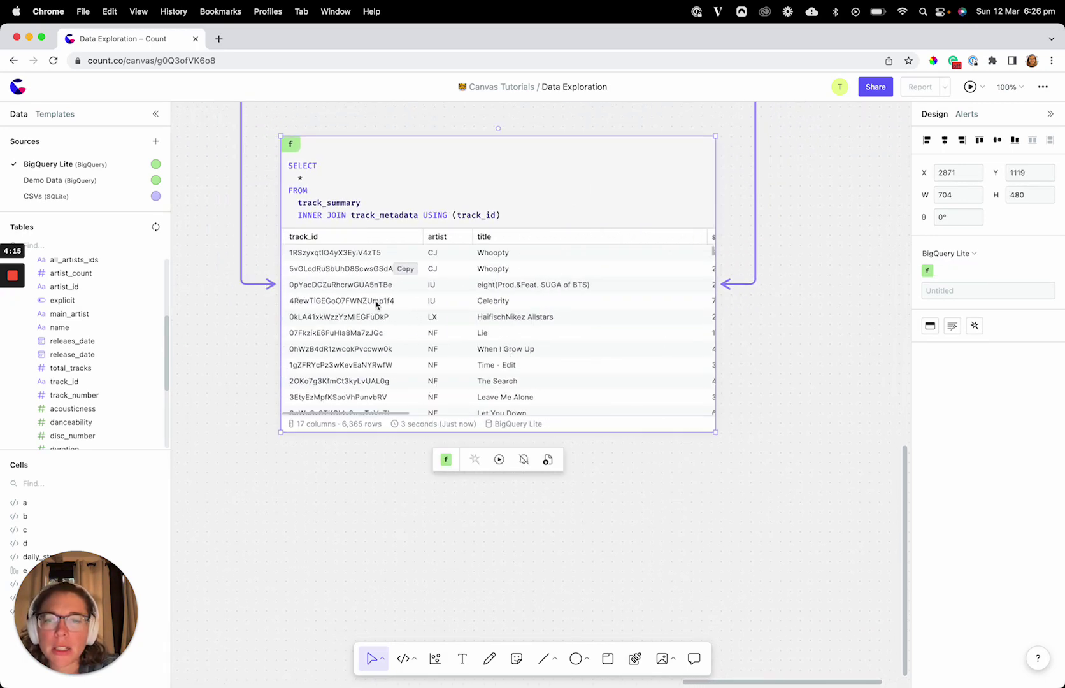
scroll(439, 329, right, 5)
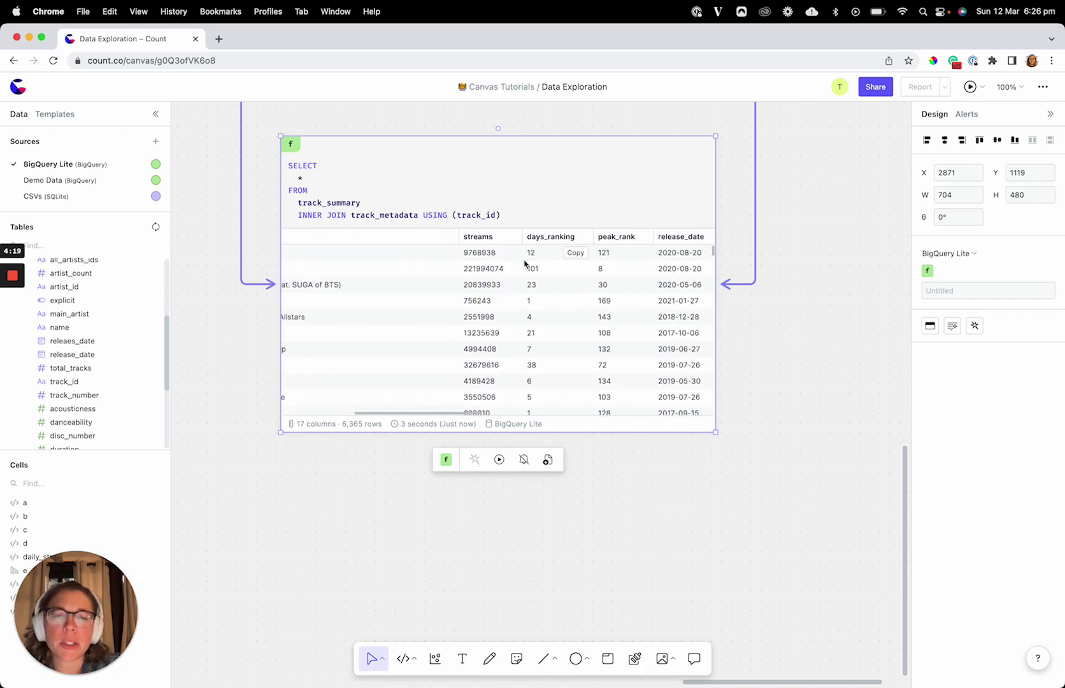
scroll(529, 265, right, 3)
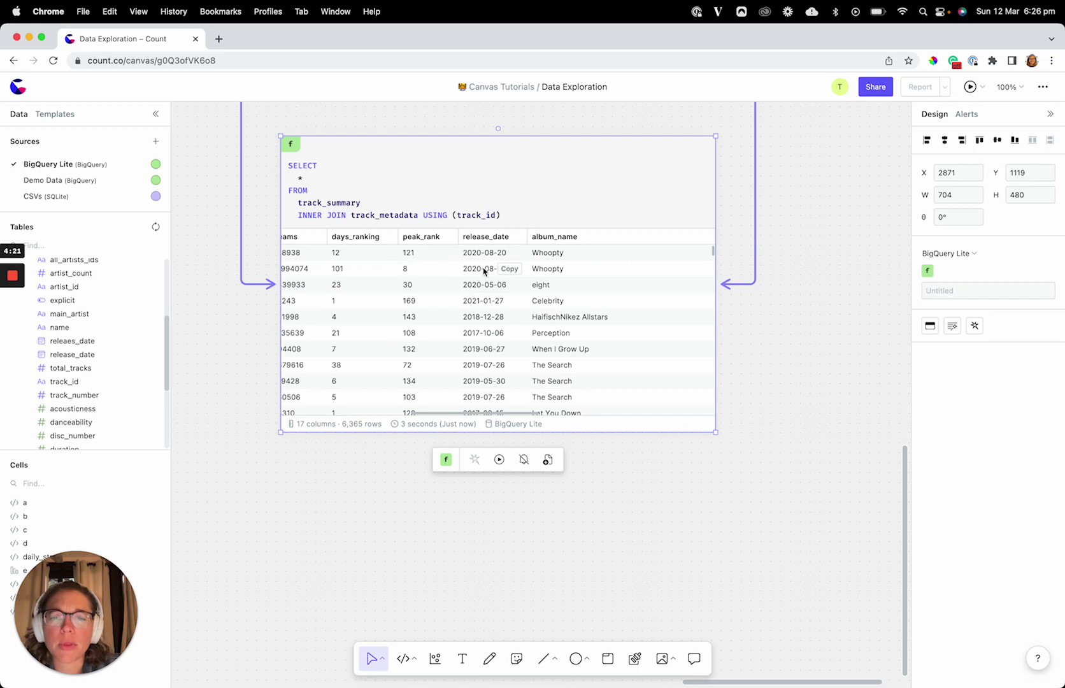
scroll(547, 280, right, 1)
scroll(560, 280, right, 8)
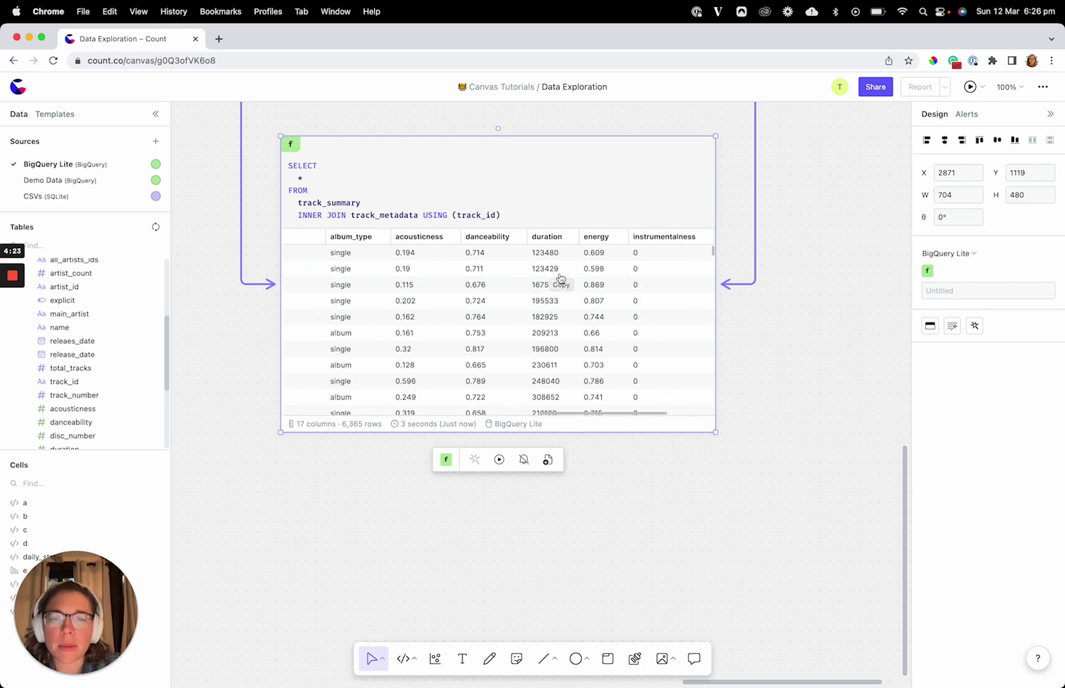
scroll(489, 280, right, 1)
scroll(491, 278, right, 2)
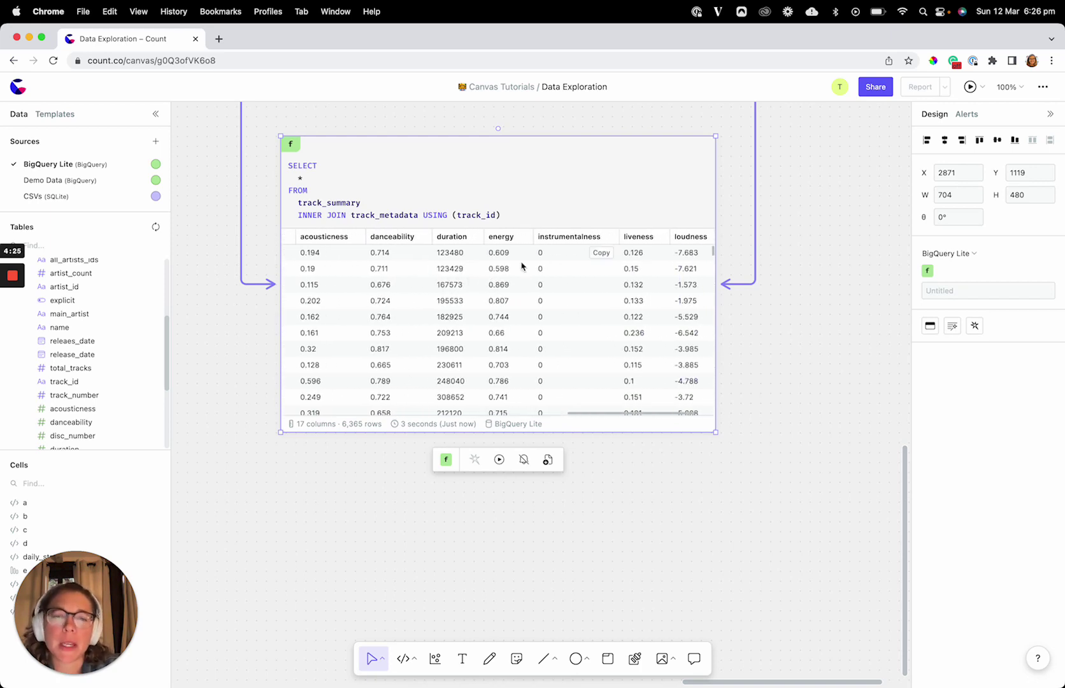
scroll(497, 264, right, 3)
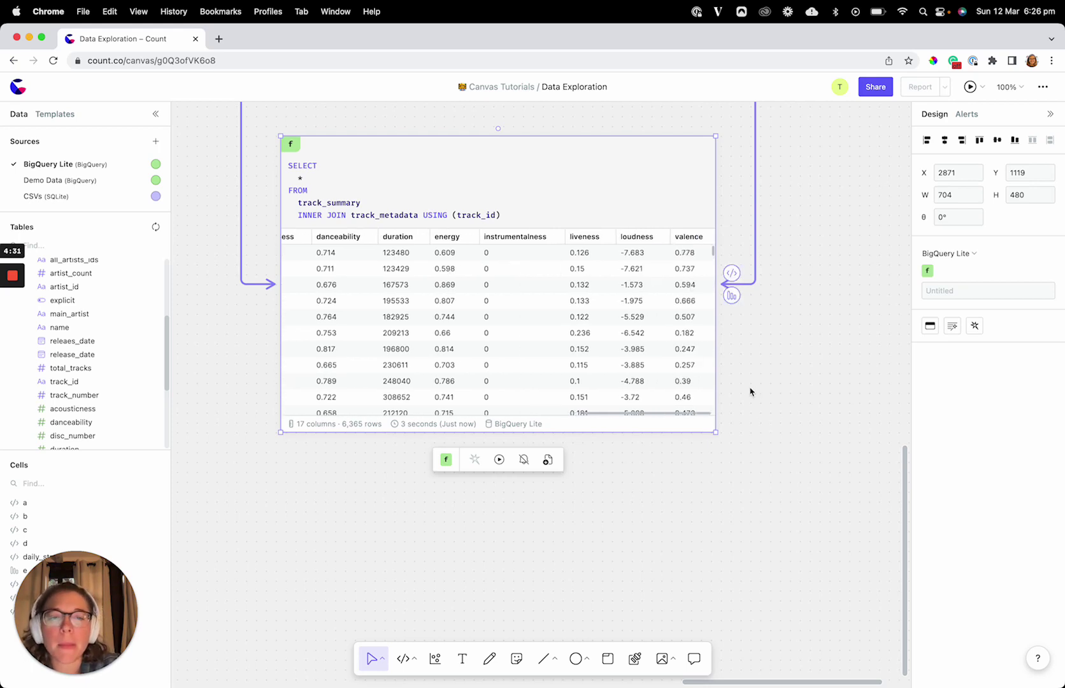
Add an empty visual cell linked to the final join cell, placed to its right on the canvas.
scroll(751, 388, down, 3)
scroll(637, 350, right, 2)
scroll(689, 351, right, 2)
scroll(689, 351, down, 1)
scroll(677, 314, right, 3)
scroll(677, 313, left, 1)
scroll(677, 314, up, 1)
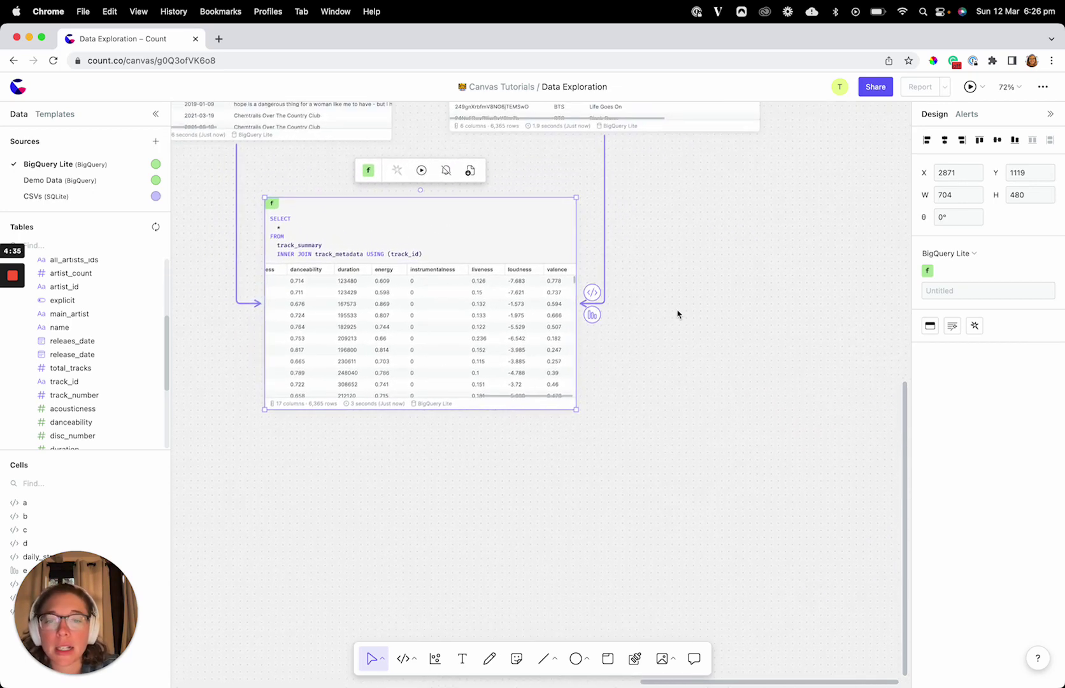
click(593, 316)
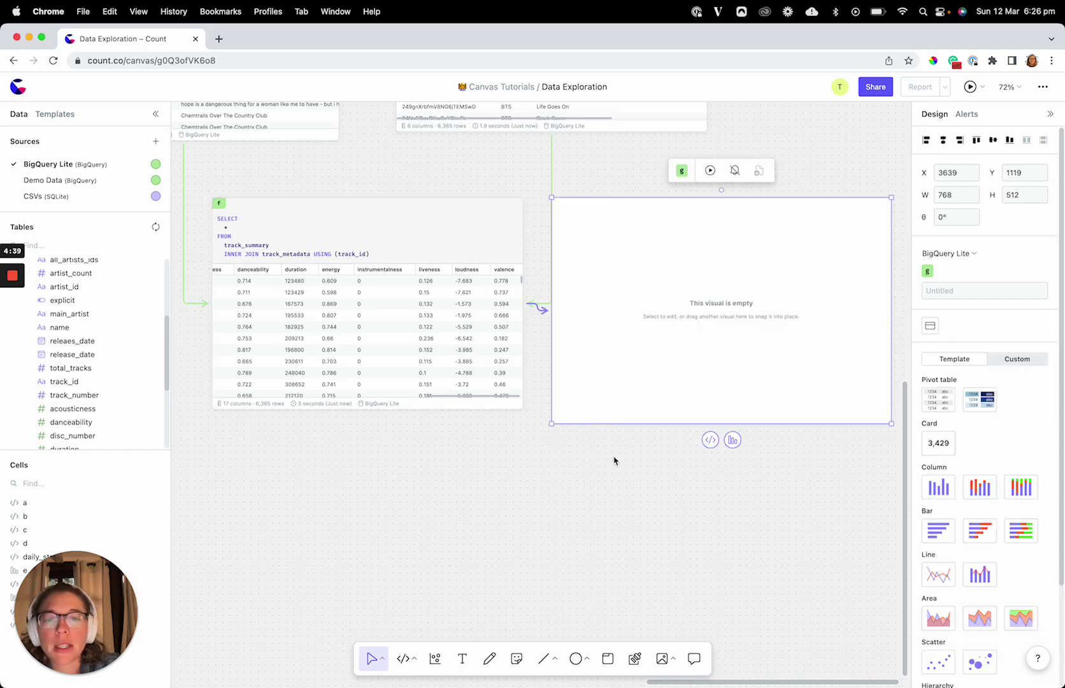
scroll(613, 459, right, 5)
scroll(613, 458, down, 1)
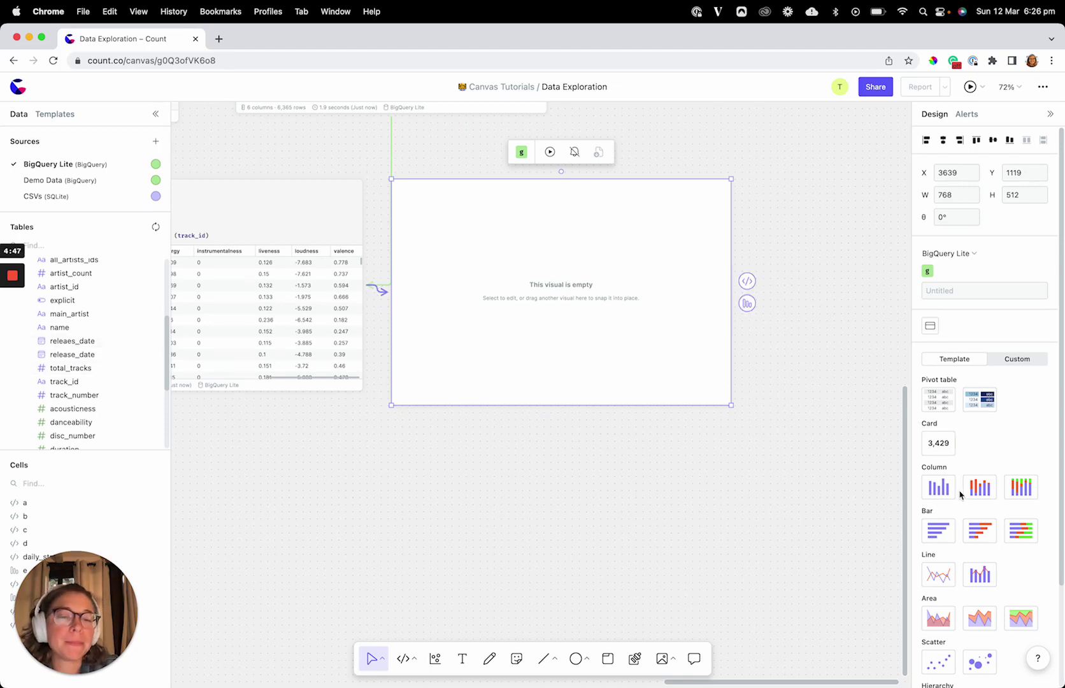
Build a bar chart in the empty visual with summed streams per artist, sorted by total streams in descending order.
click(938, 530)
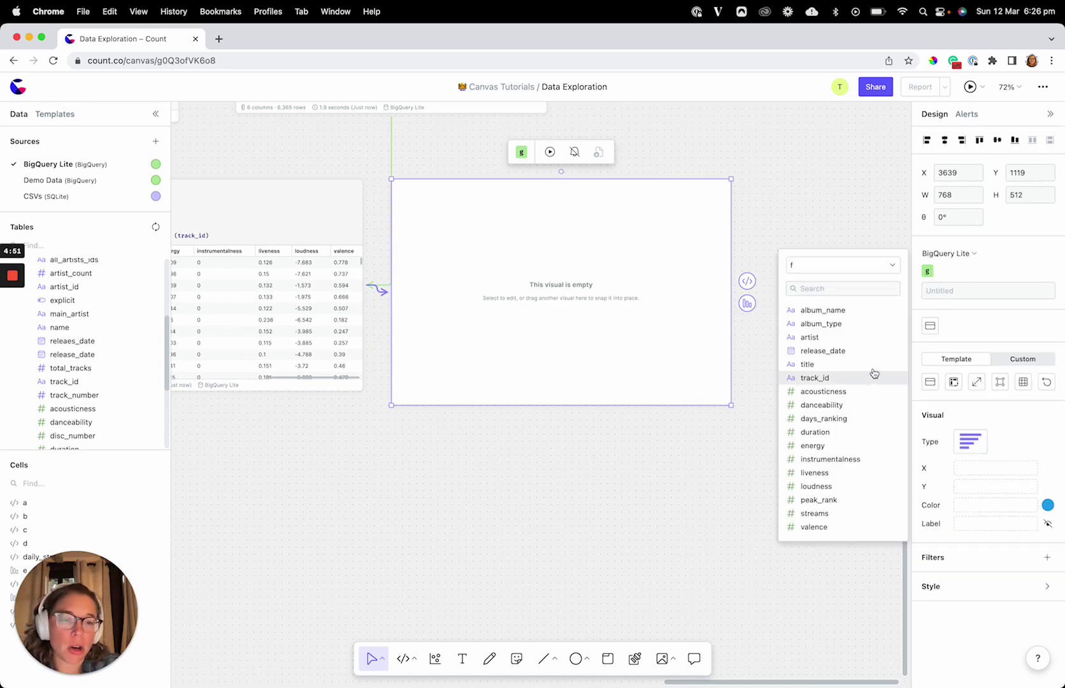
drag(855, 340, 966, 493)
drag(819, 513, 960, 471)
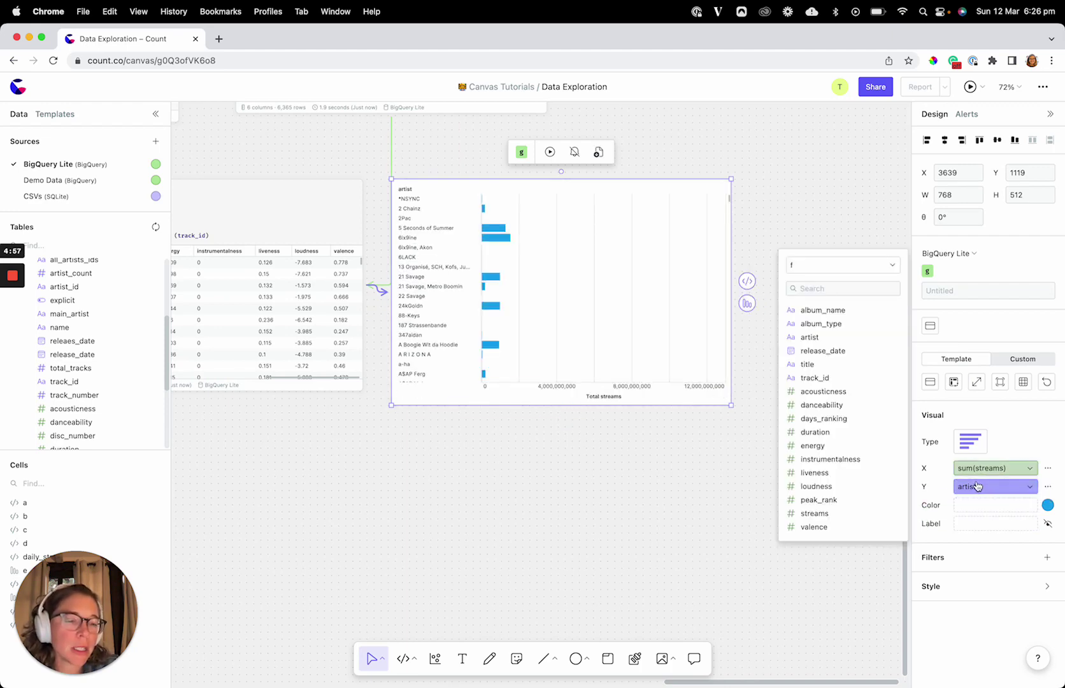
click(771, 415)
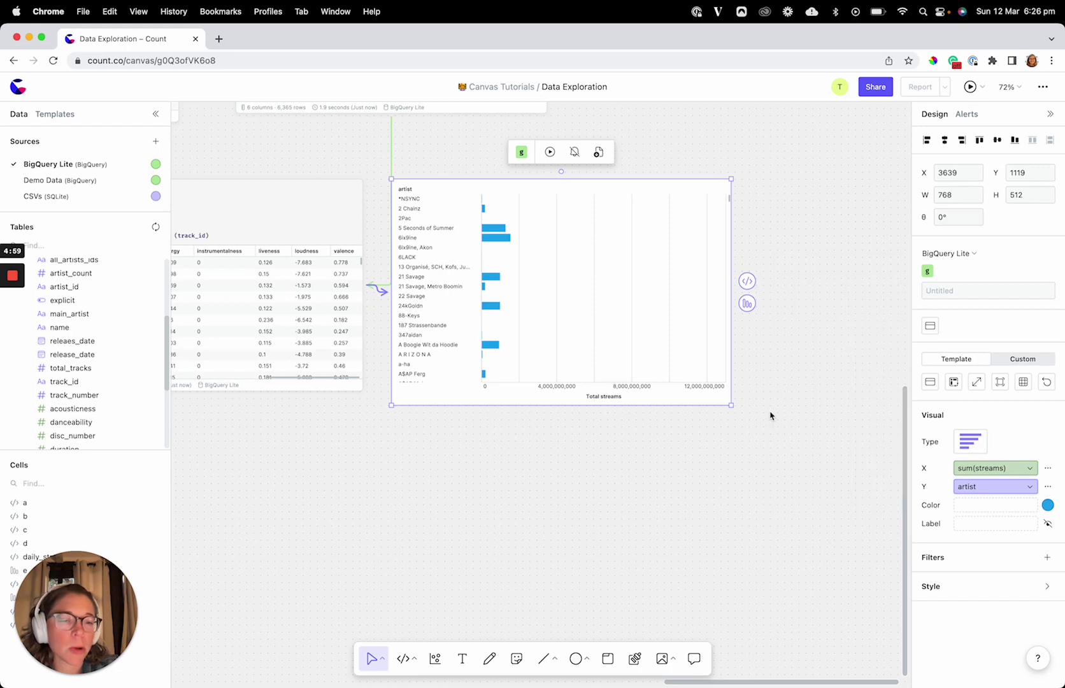
click(630, 398)
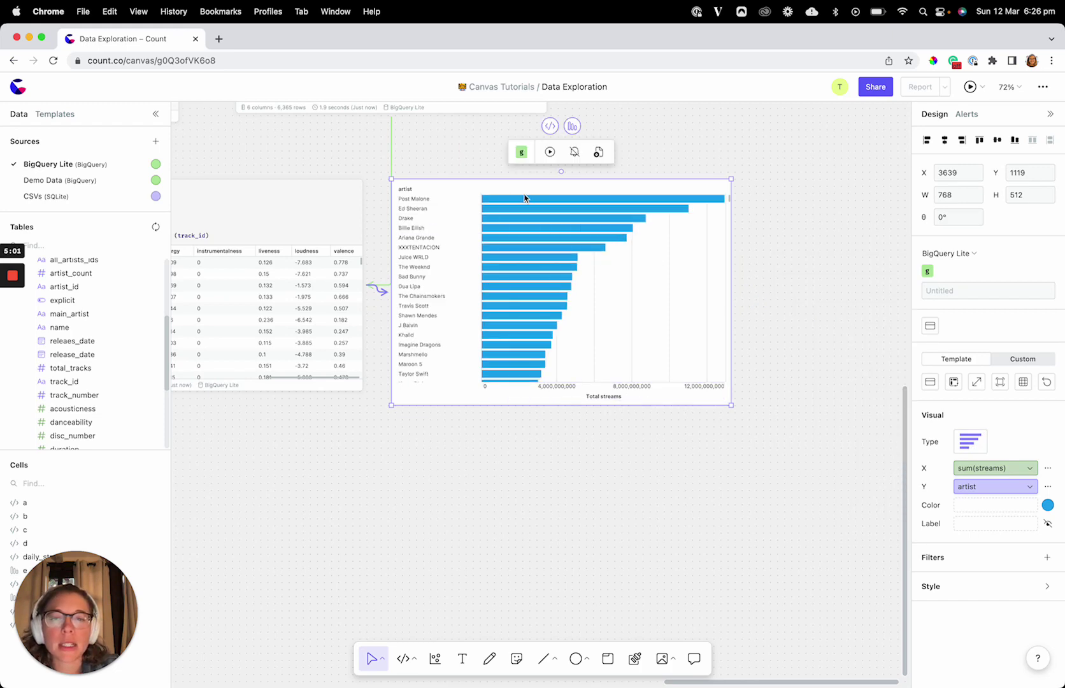
Move the artist bar chart further right of the join cell, to about X 3885 on the canvas.
scroll(524, 198, up, 3)
scroll(526, 211, down, 3)
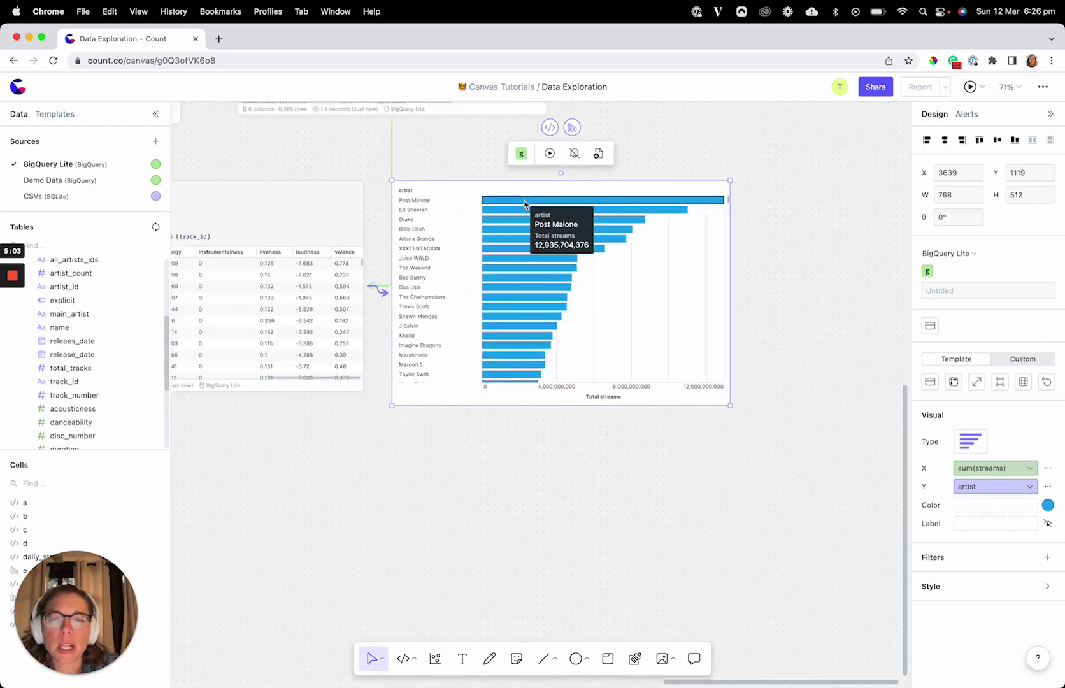
drag(644, 299, 748, 299)
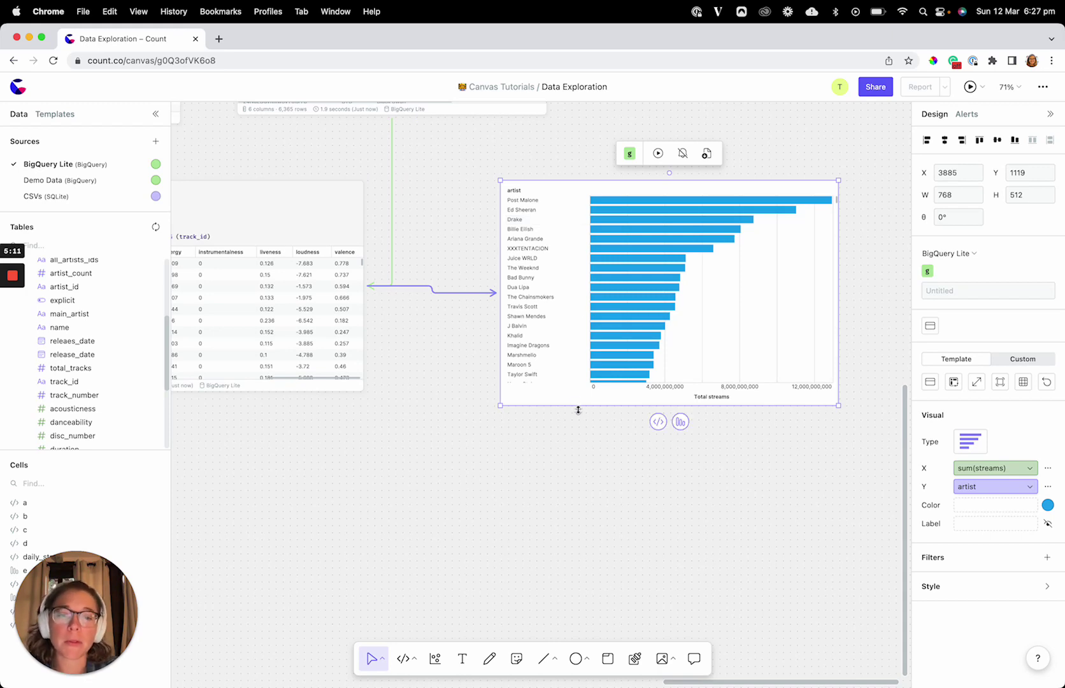
mouse_move(656, 346)
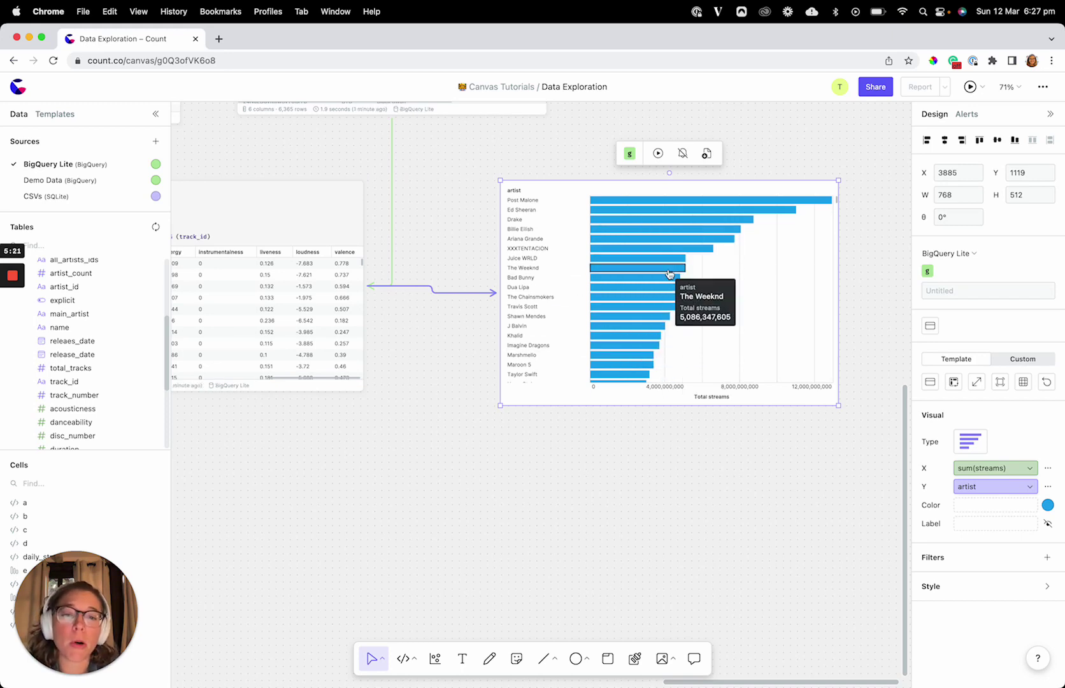
Place a sticky note to the right of the artist chart and circle the end of the longest bar freehand.
click(516, 657)
scroll(541, 566, right, 5)
scroll(541, 567, up, 2)
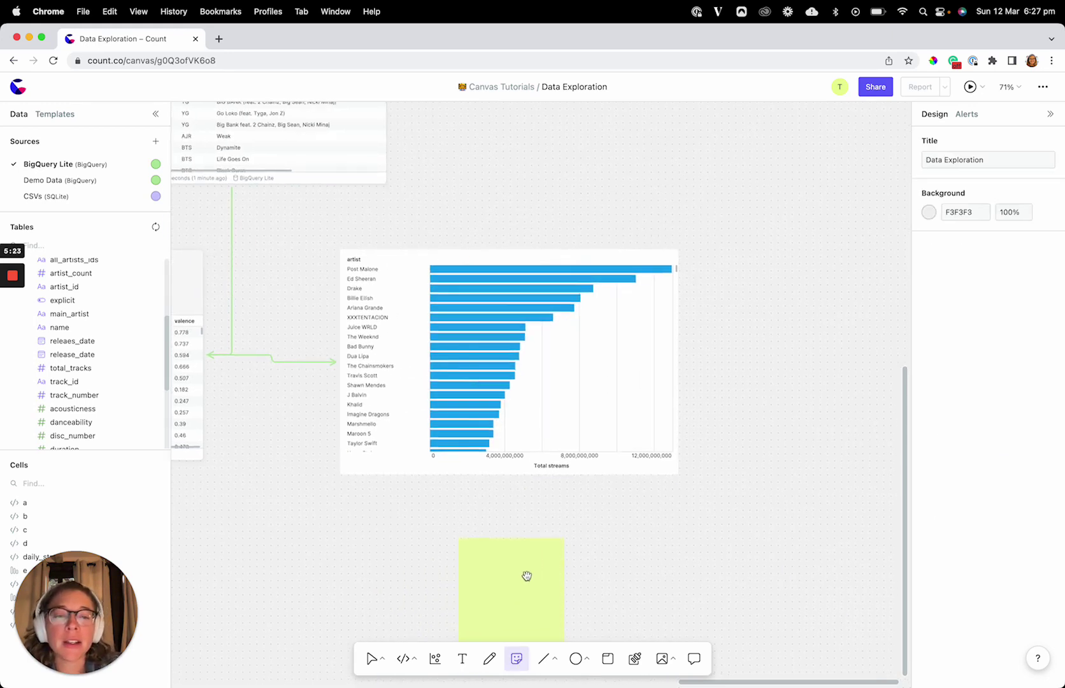
click(763, 374)
click(489, 658)
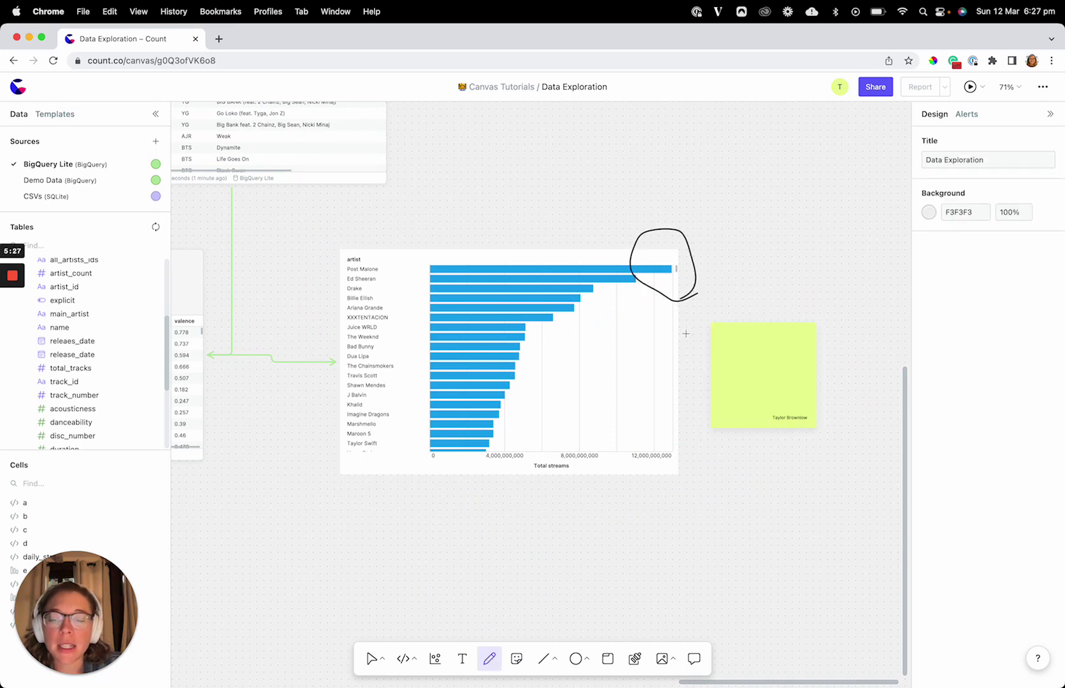
Write "Wow, Ed and Post are killing it!" on the sticky note.
key(v)
click(740, 389)
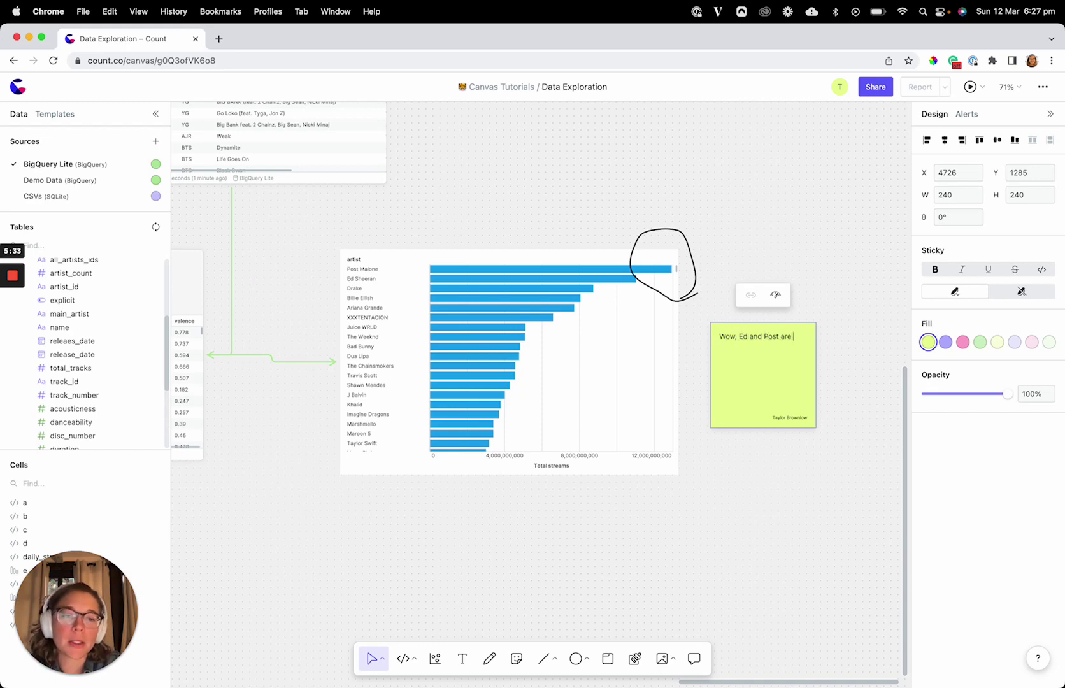
click(668, 554)
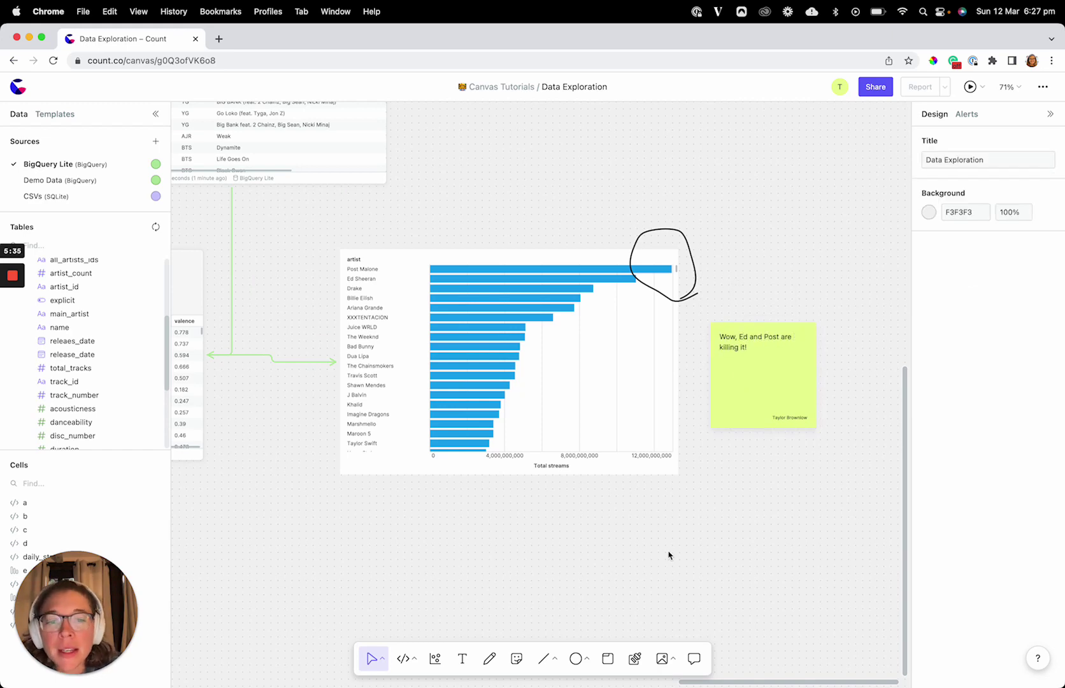
Add a linked SQL cell directly below join cell f and start its query with "select * from f".
scroll(668, 554, down, 3)
scroll(668, 554, down, 5)
scroll(668, 554, up, 2)
scroll(668, 554, up, 5)
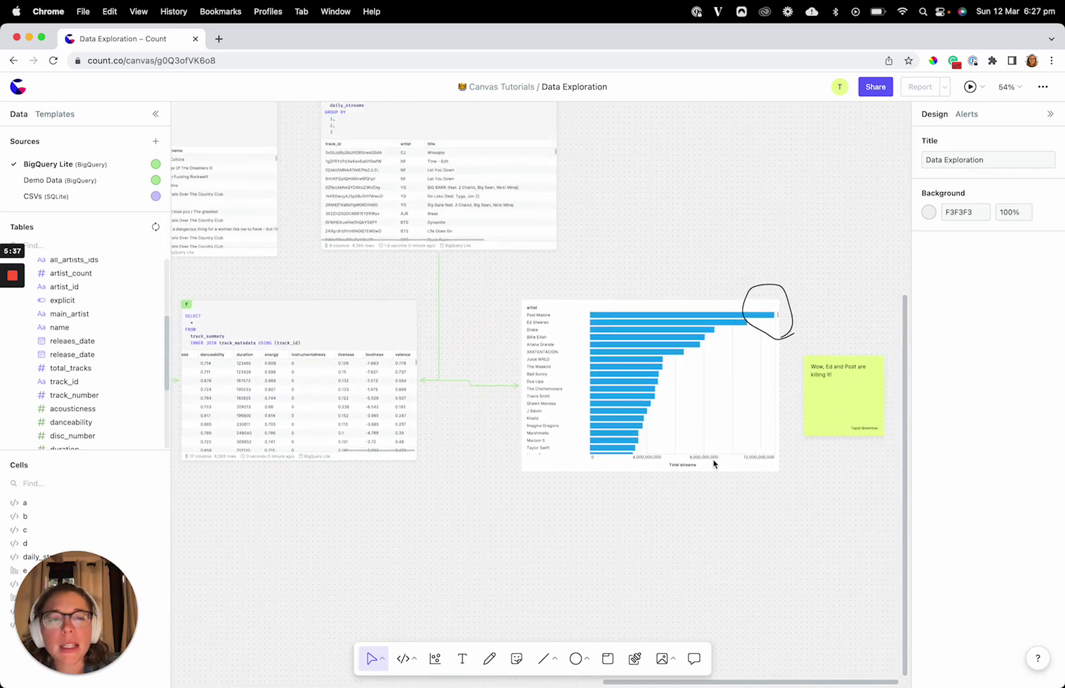
scroll(653, 328, up, 5)
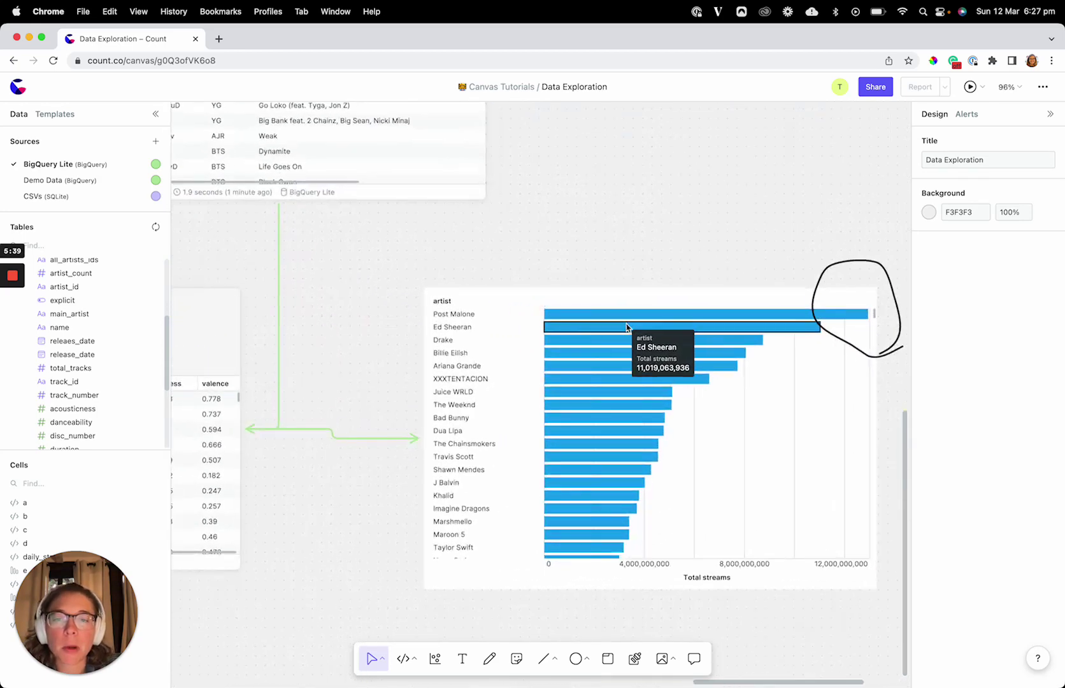
scroll(634, 265, down, 5)
scroll(533, 494, left, 5)
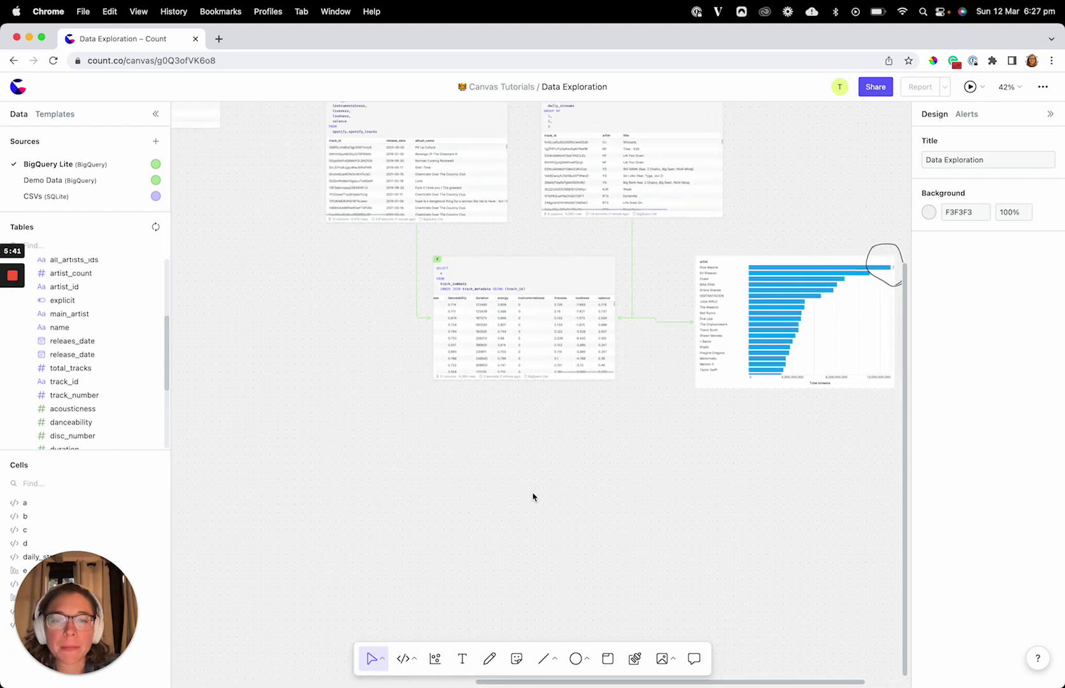
scroll(509, 358, up, 3)
click(500, 345)
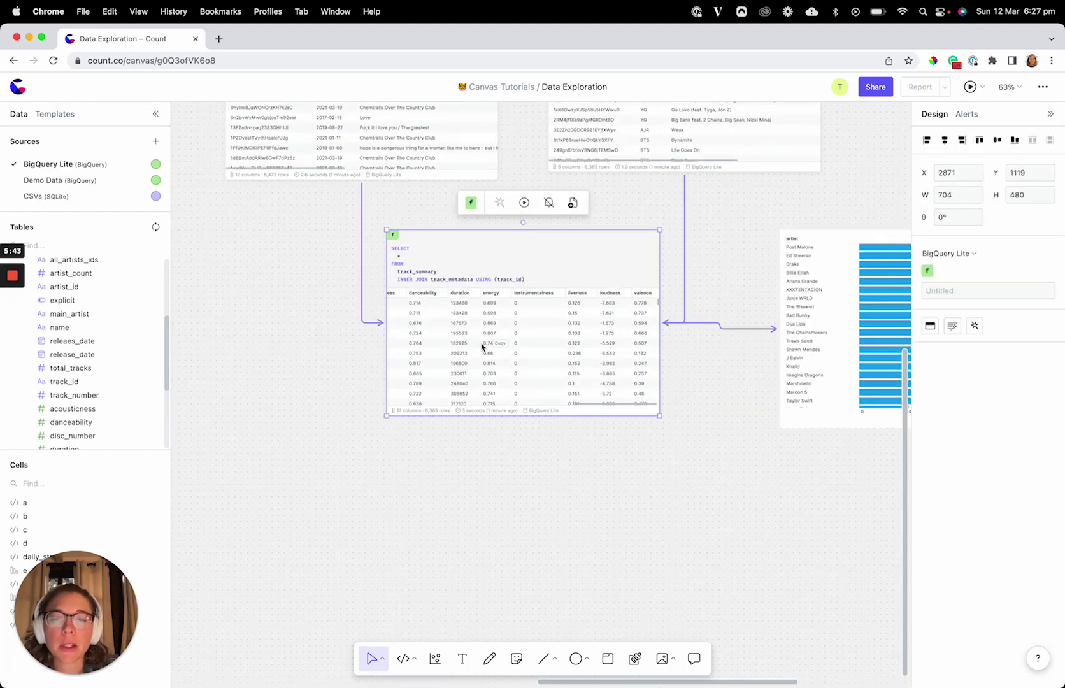
click(512, 432)
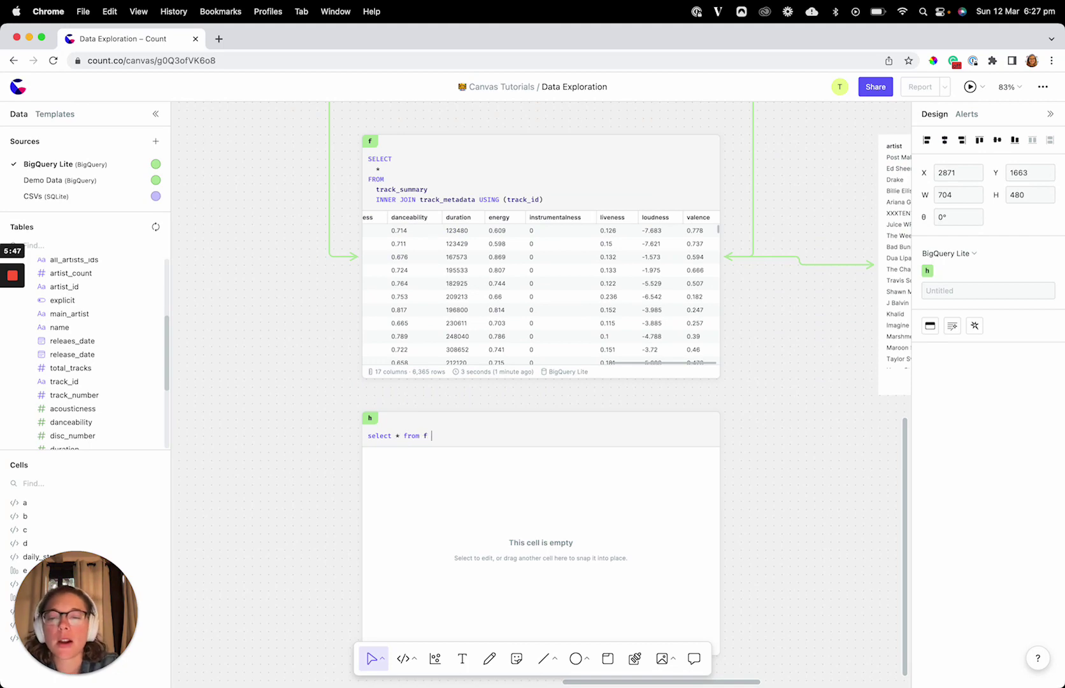
Filter the new cell's query with "where artist = 'Ed Sheeran'" and run it.
text(where artist = Ed)
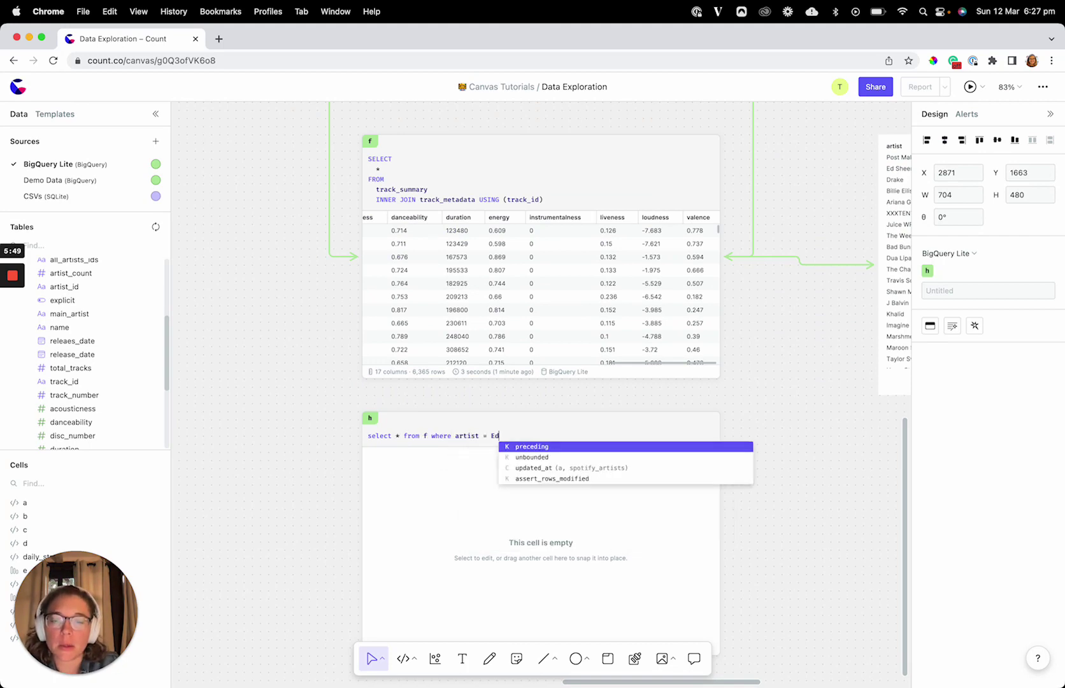
key(BackSpace)
key(BackSpace)
text('Ed She')
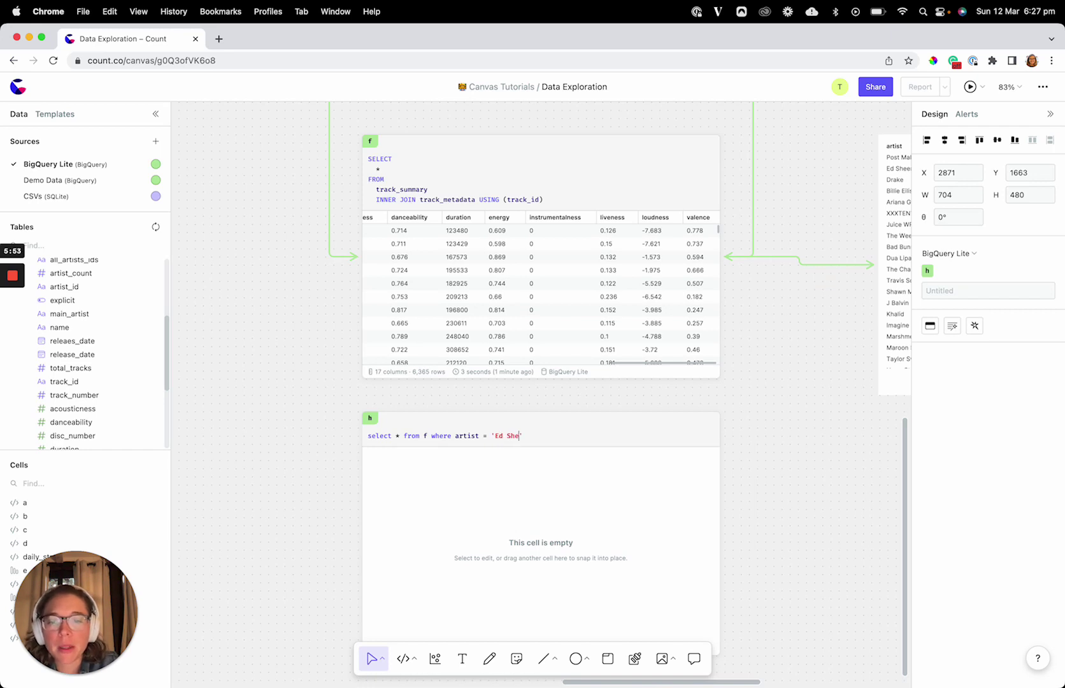
text(Ed Sheeran')
key(super+Return)
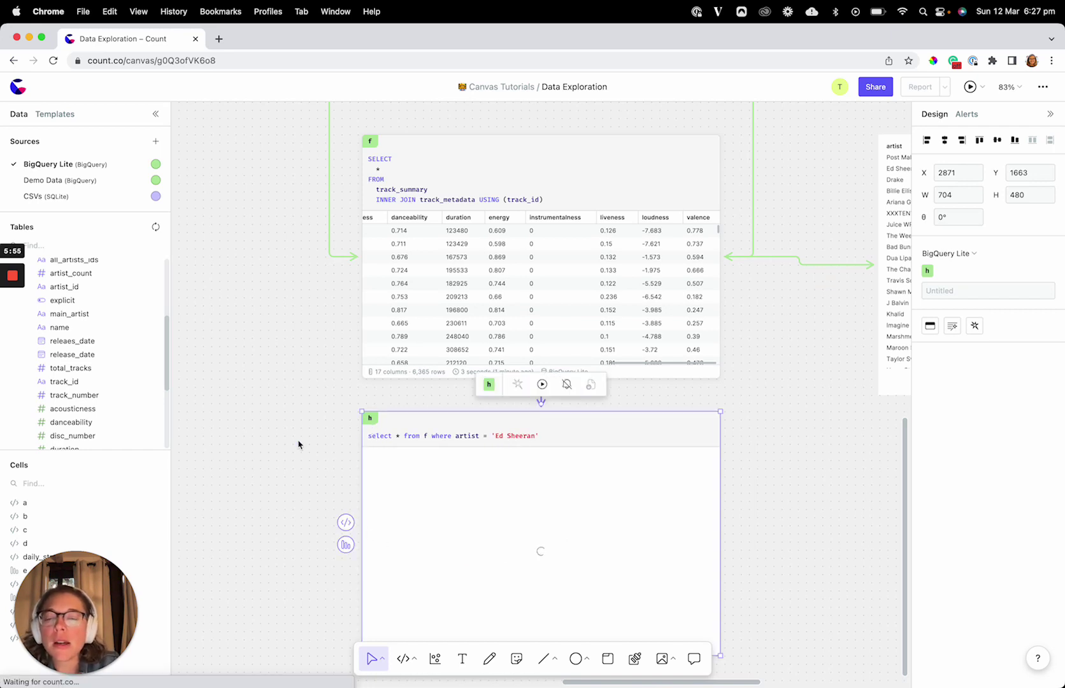
Rename the Ed Sheeran query cell to "eddy".
scroll(298, 444, down, 3)
scroll(377, 348, up, 3)
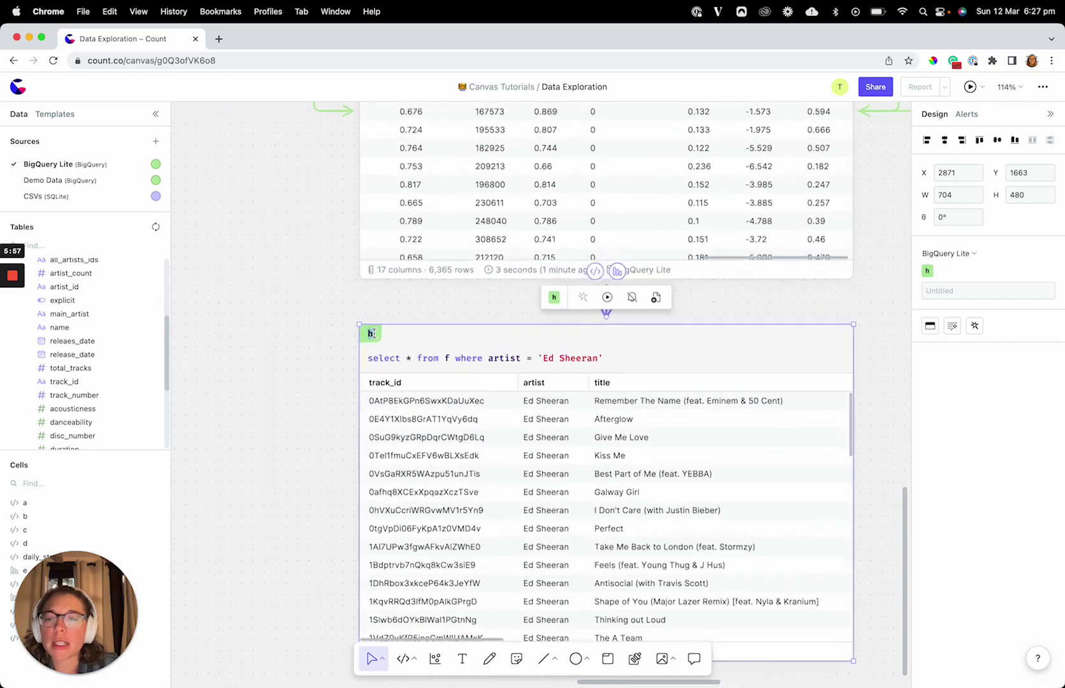
double_click(370, 333)
text(eddy)
Examine the eddy cell's result columns, from title and streams through album_name, loudness and valence.
scroll(247, 369, down, 5)
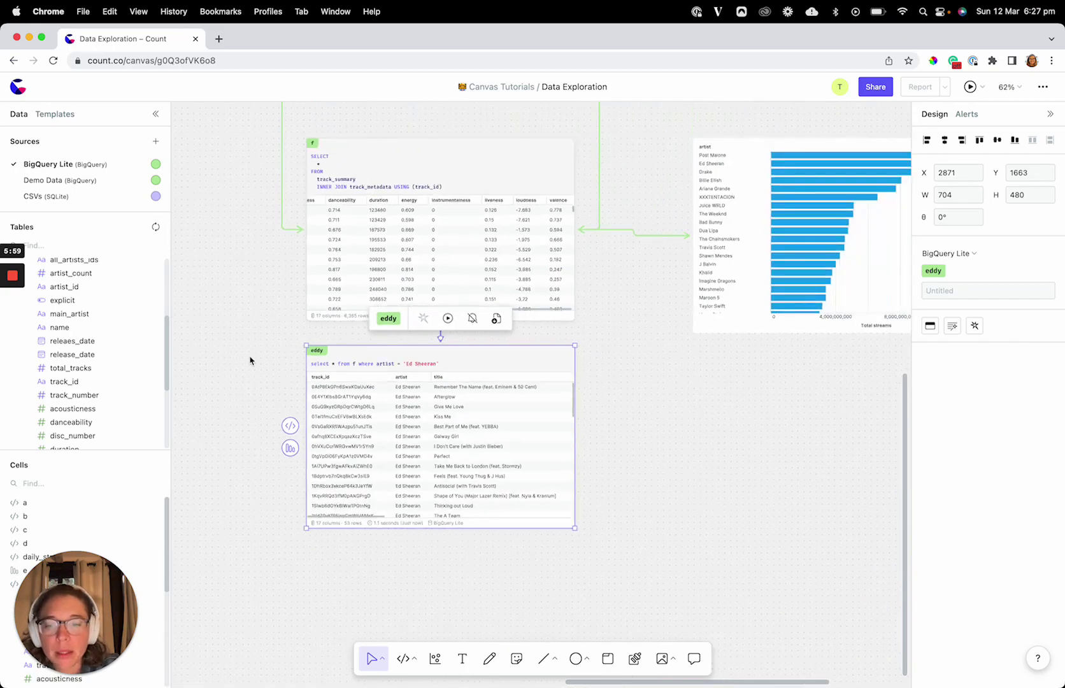
scroll(475, 456, up, 4)
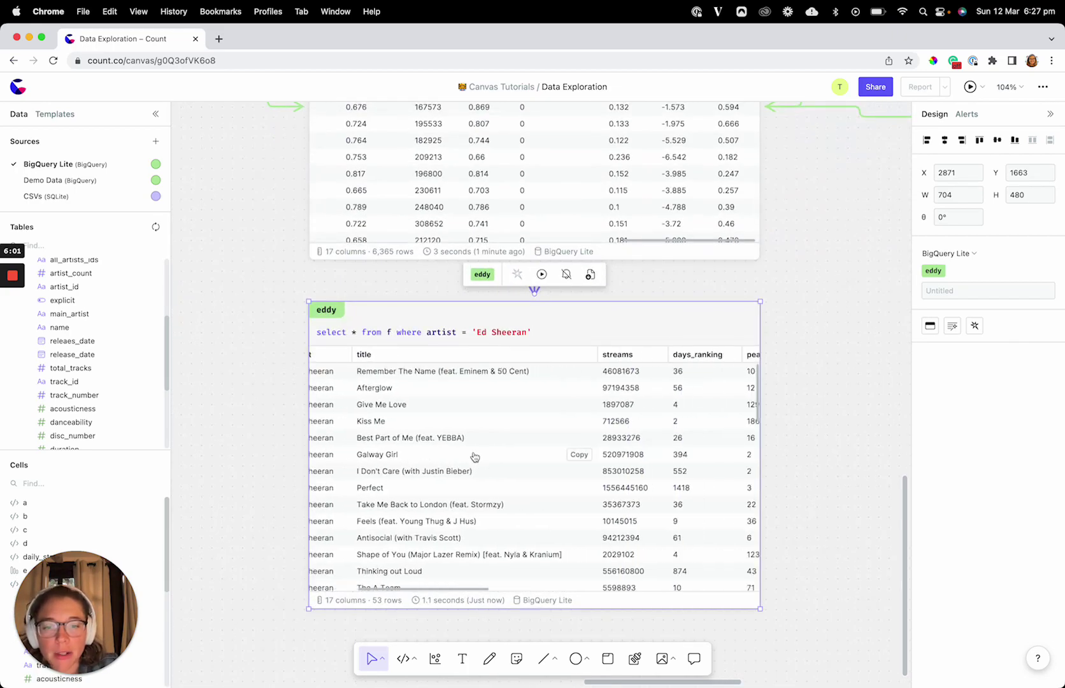
scroll(475, 456, right, 5)
scroll(474, 456, left, 8)
scroll(474, 456, right, 8)
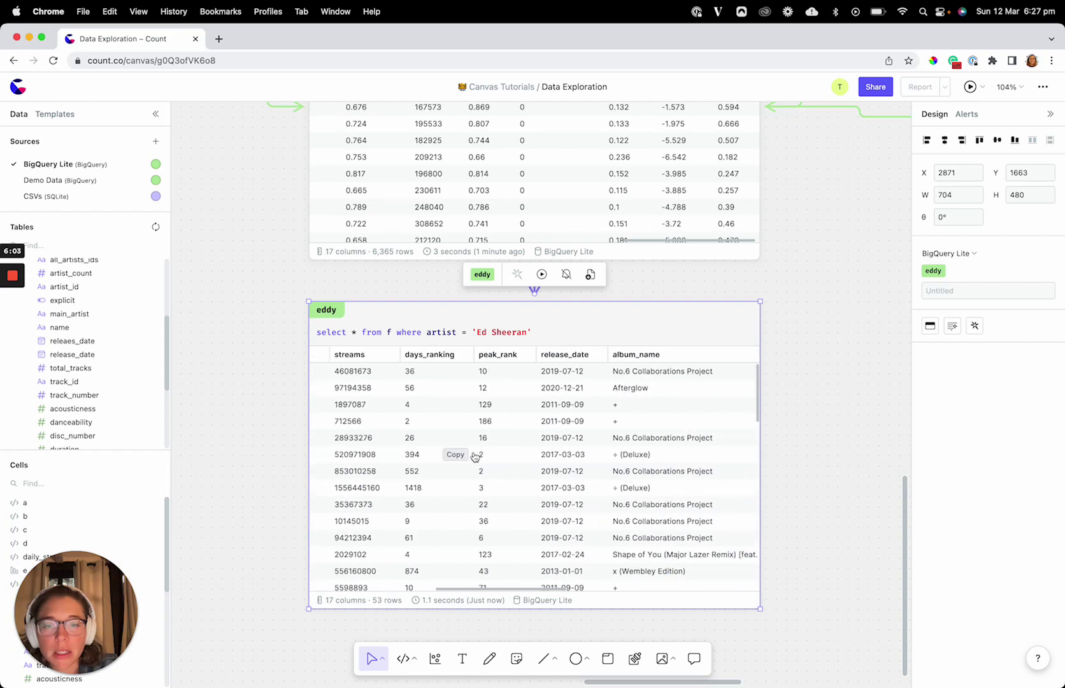
scroll(475, 456, right, 6)
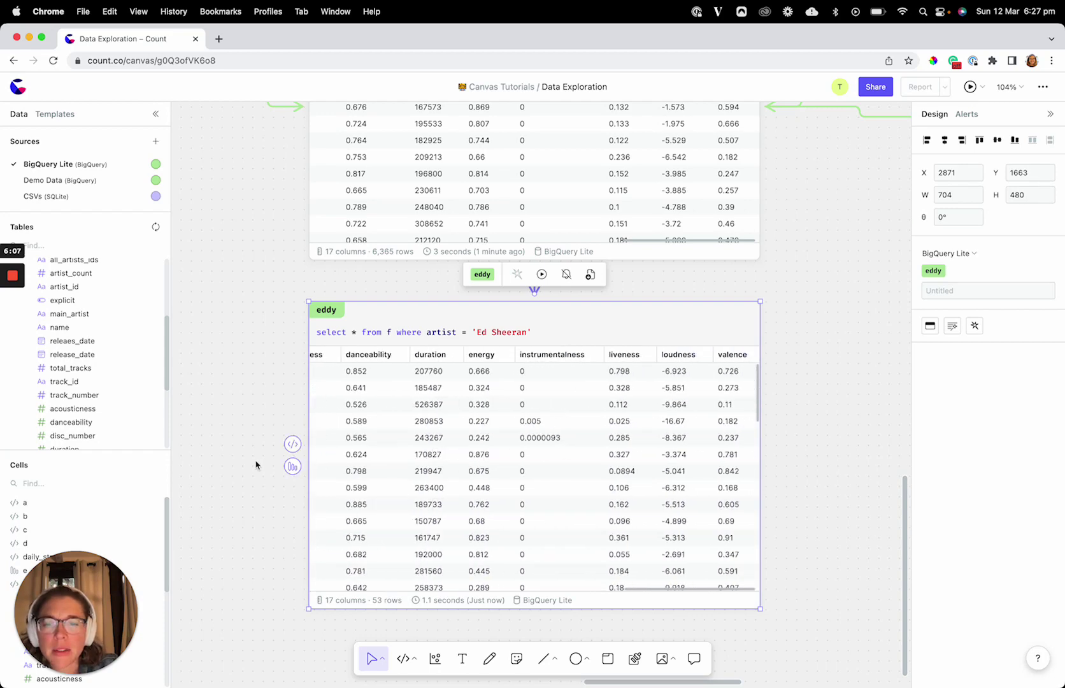
Create a valence distribution chart from the eddy cell's valence column, placed just below that cell.
scroll(257, 465, down, 4)
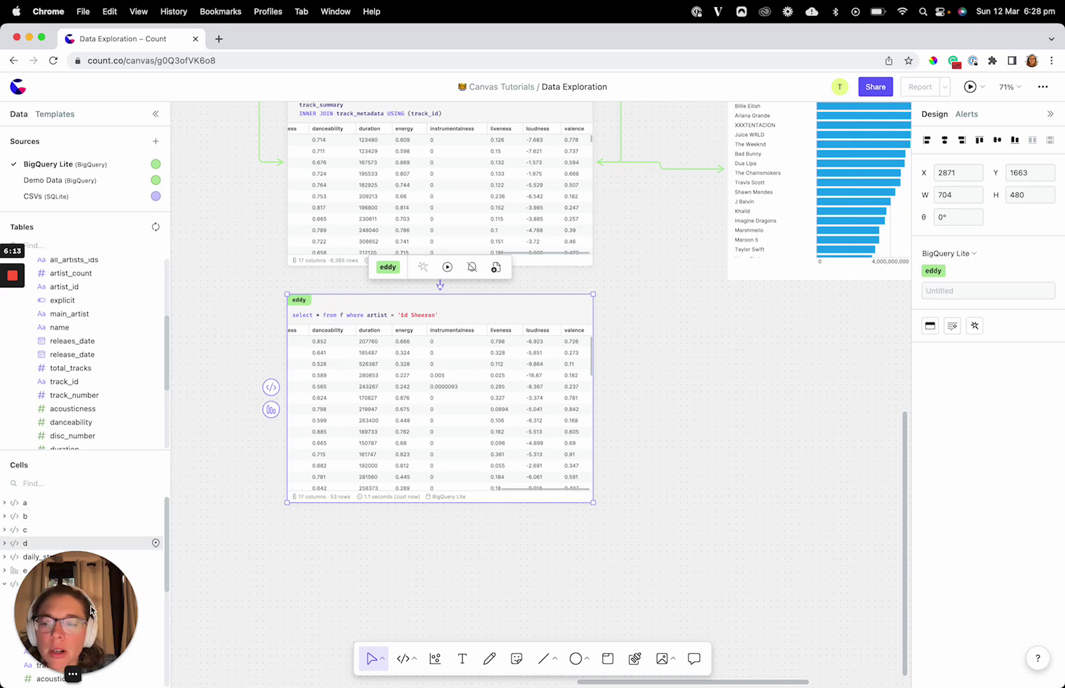
drag(89, 604, 90, 386)
scroll(58, 594, down, 2)
scroll(57, 595, down, 5)
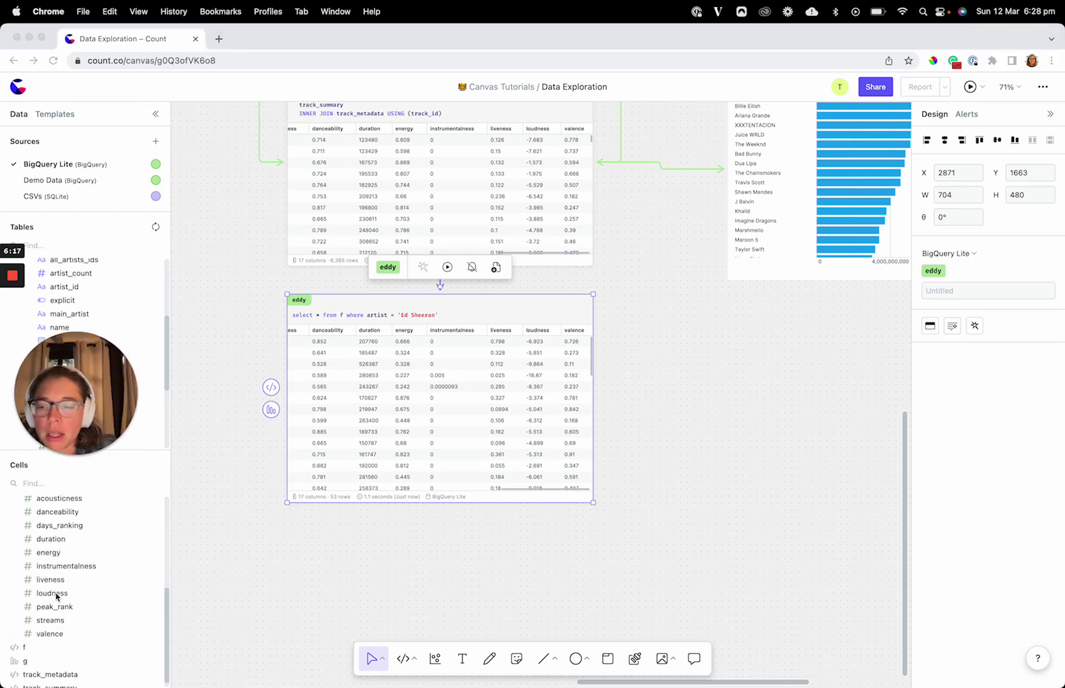
click(51, 634)
drag(52, 634, 395, 608)
scroll(246, 570, down, 5)
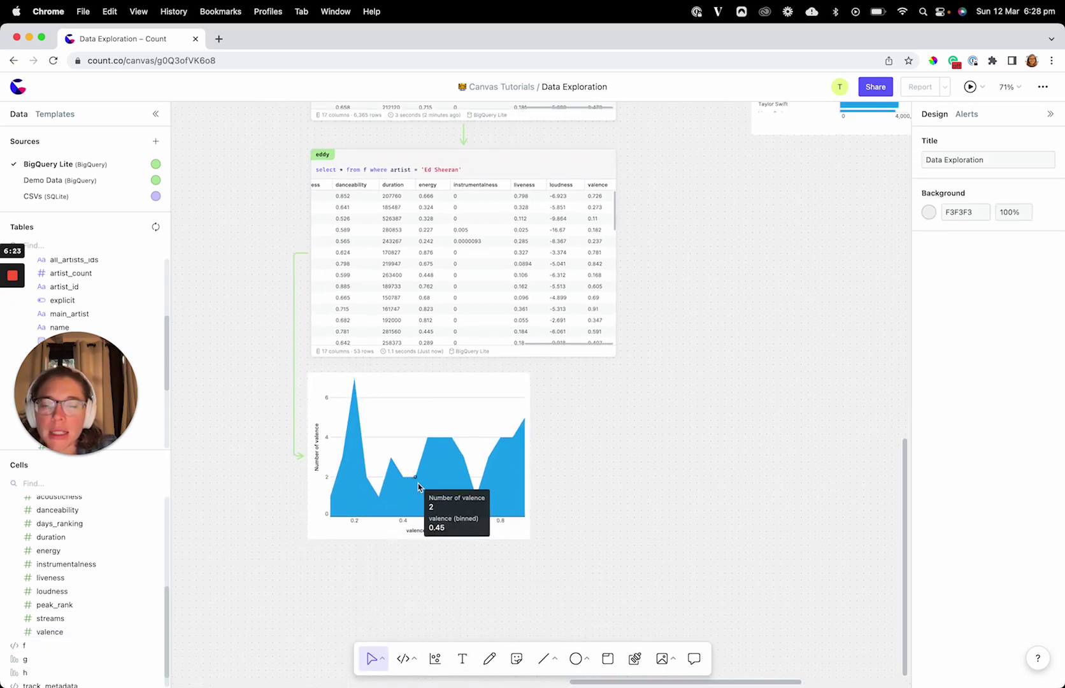
Chart the valence distribution of the full source track table, placed beside the Ed Sheeran valence chart for comparison.
scroll(411, 502, down, 2)
scroll(403, 510, down, 4)
scroll(401, 500, up, 3)
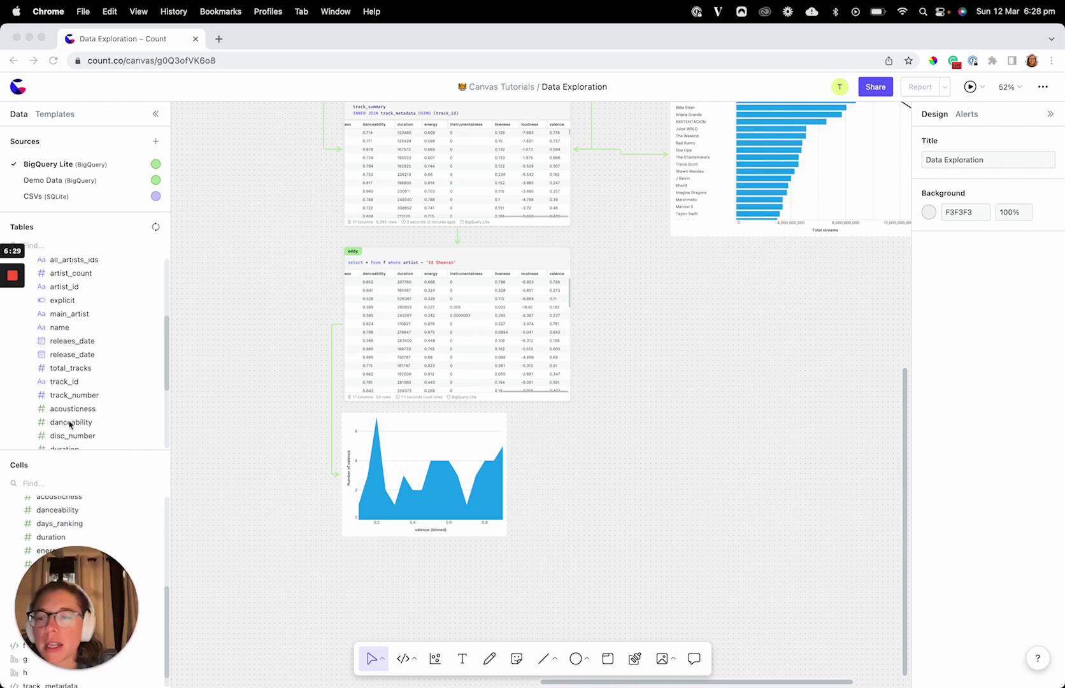
scroll(71, 424, down, 2)
scroll(70, 424, down, 3)
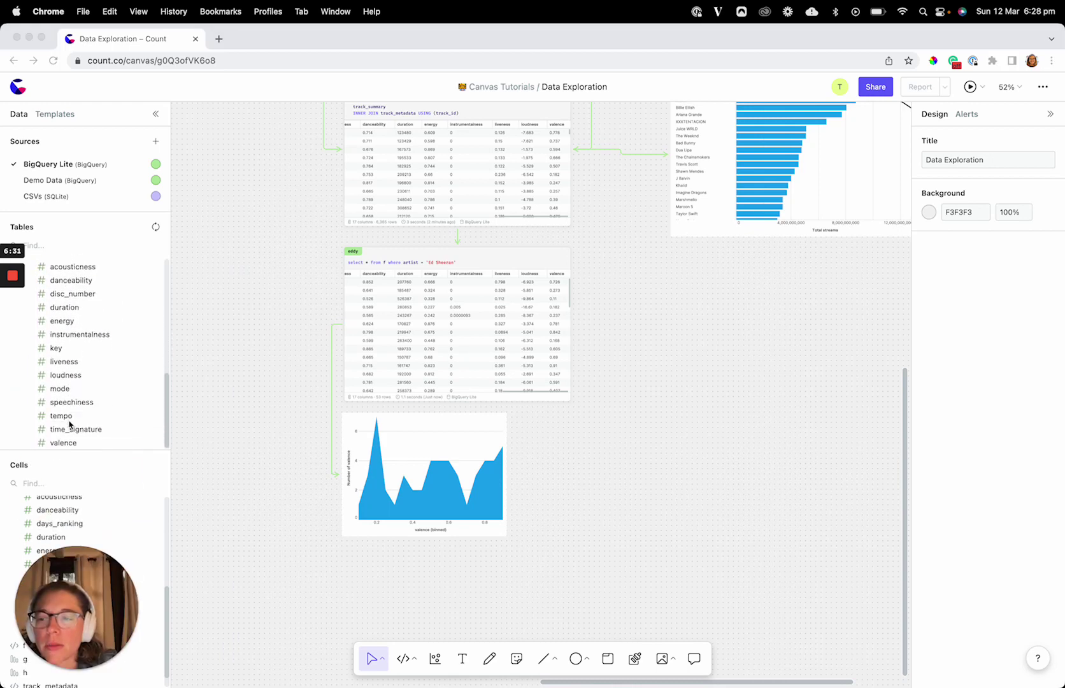
drag(60, 442, 253, 473)
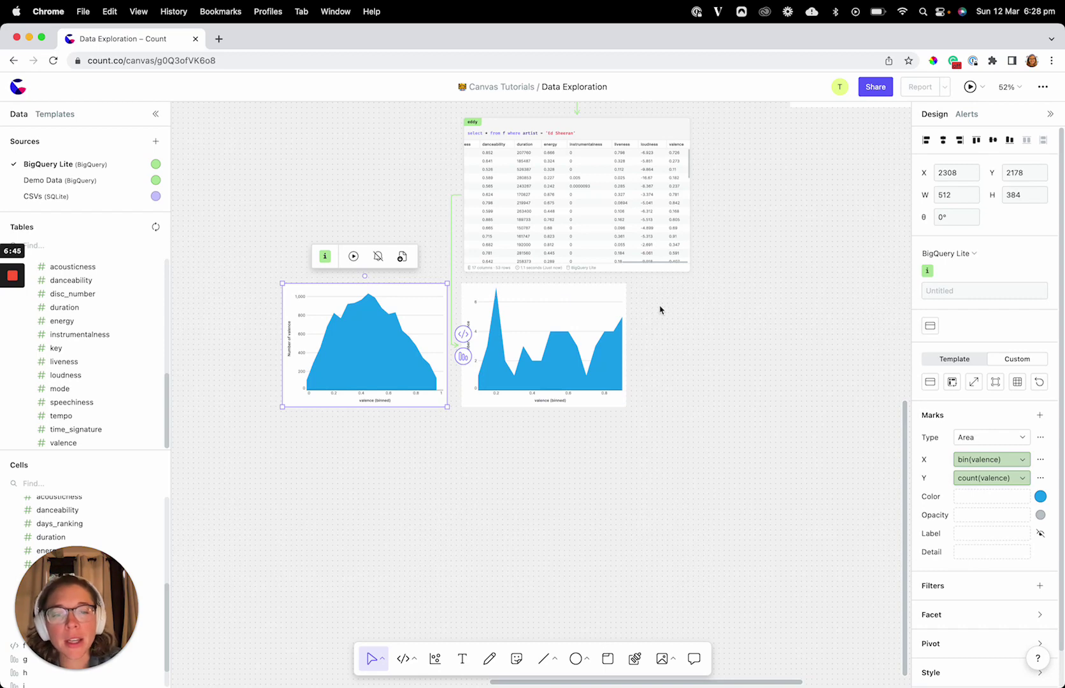
mouse_move(622, 319)
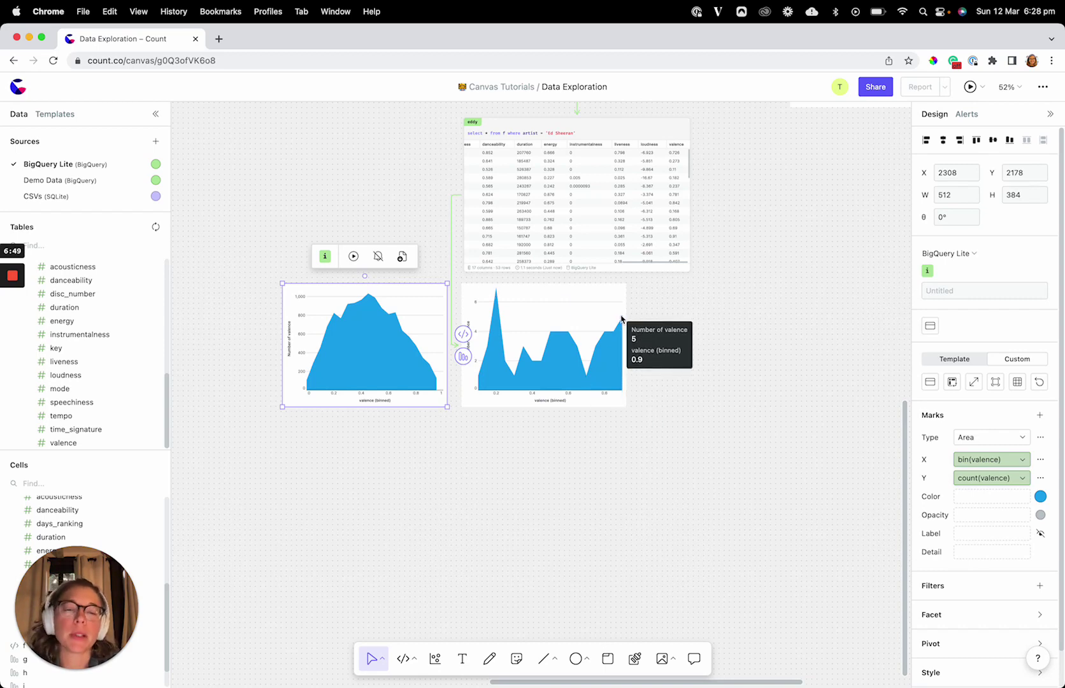
Duplicate the eddy cell together with its valence chart and place the copies below the artist bar chart.
scroll(621, 318, down, 3)
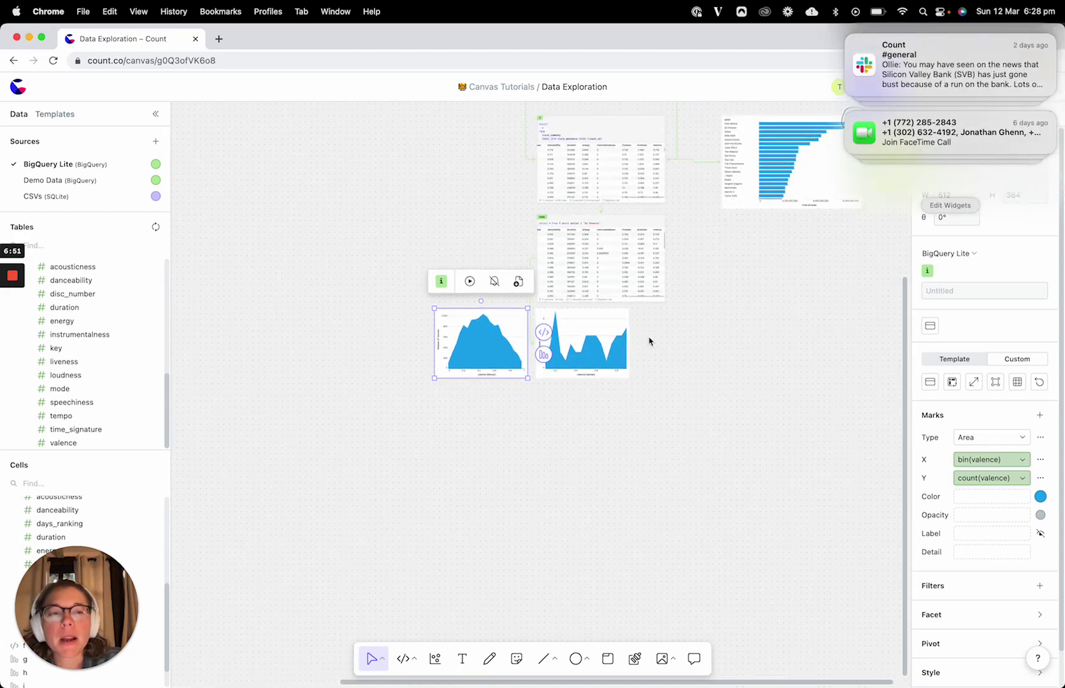
scroll(659, 356, up, 5)
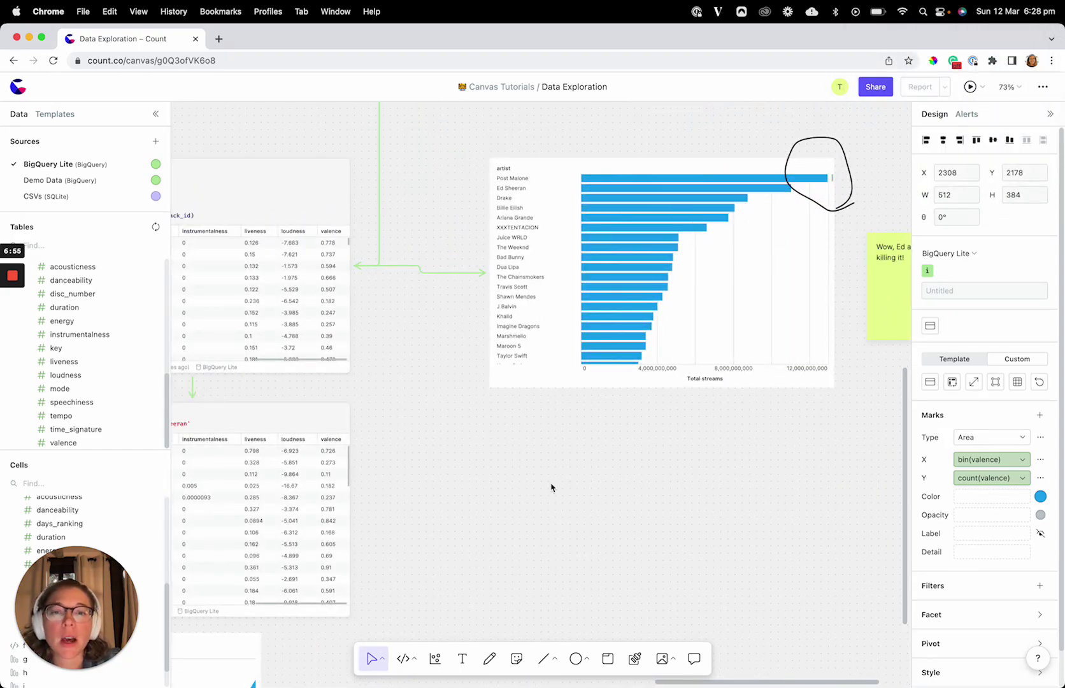
scroll(551, 487, down, 3)
scroll(552, 487, down, 2)
drag(523, 538, 392, 325)
key(super+c)
key(super+v)
drag(613, 337, 652, 356)
Change the duplicated eddy_1 cell's query to filter on the artist 'Post Malone' instead of 'Ed Sheeran'.
scroll(588, 337, right, 3)
scroll(588, 336, up, 5)
click(465, 233)
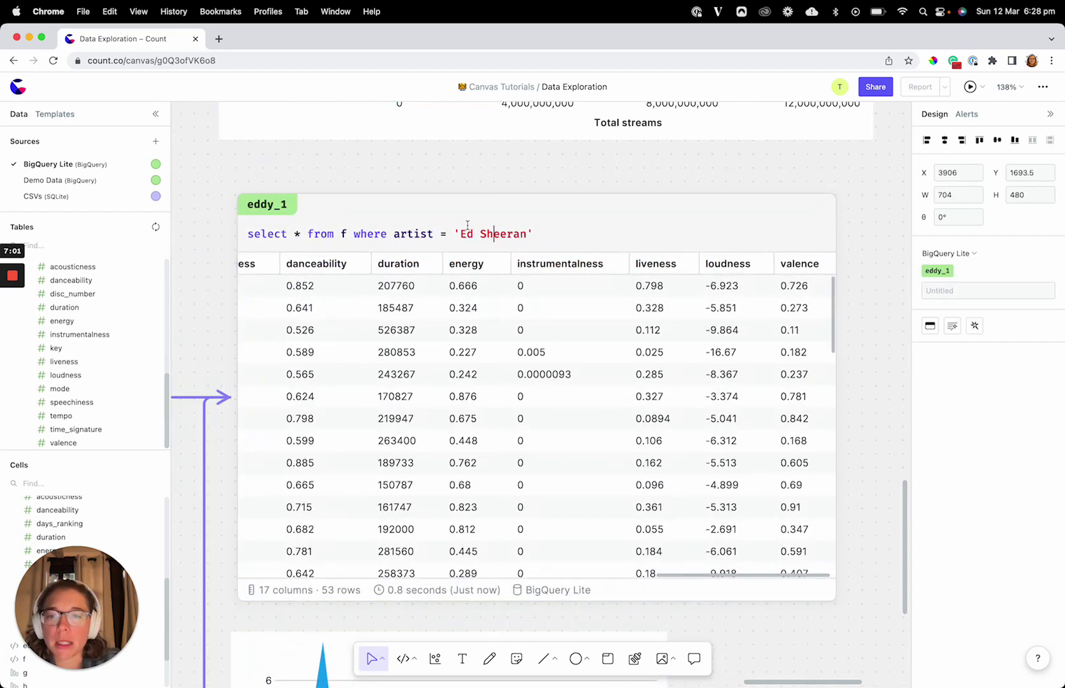
drag(466, 234, 515, 231)
text(E)
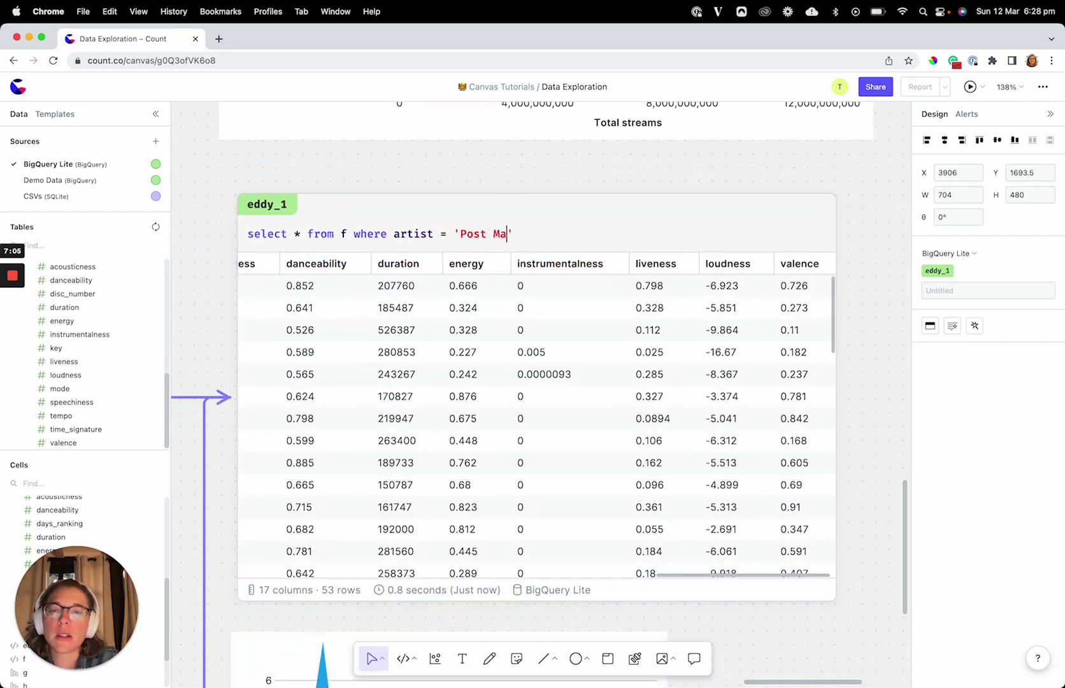
Rename the eddy_1 cell as post and update the references in its dependent cell.
double_click(266, 211)
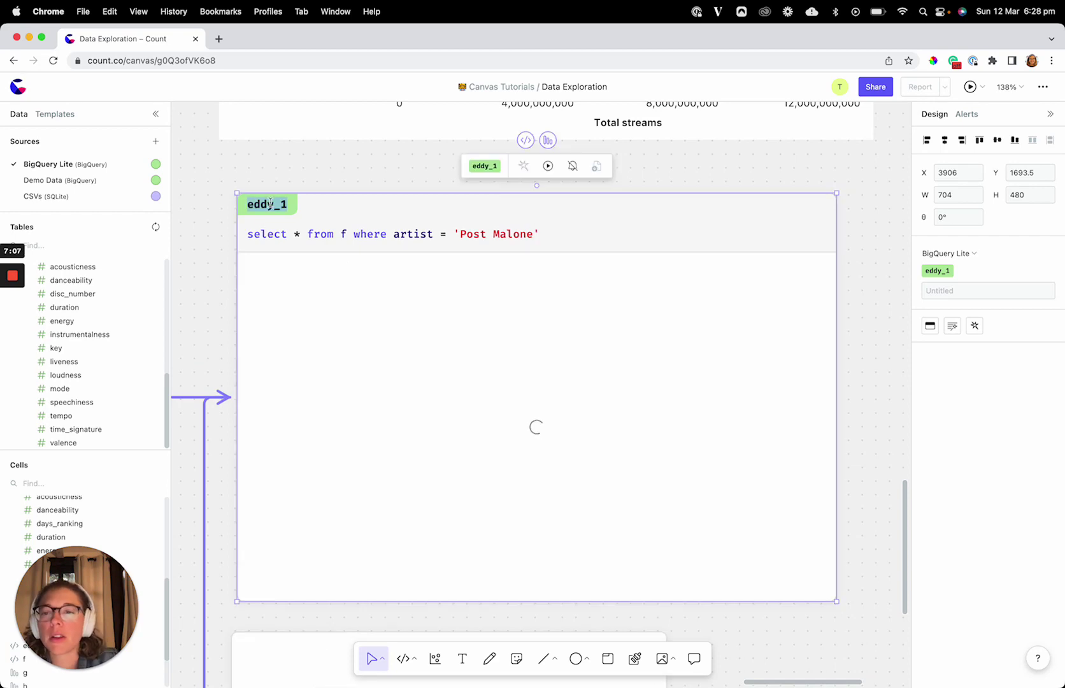
text(post)
key(Return)
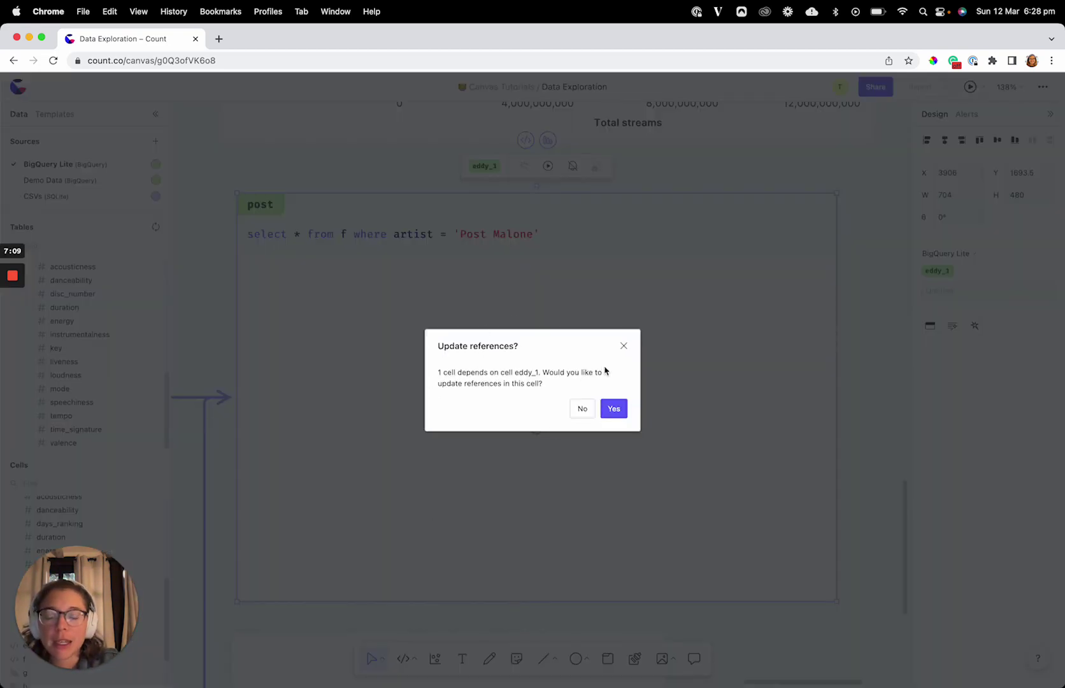
click(613, 409)
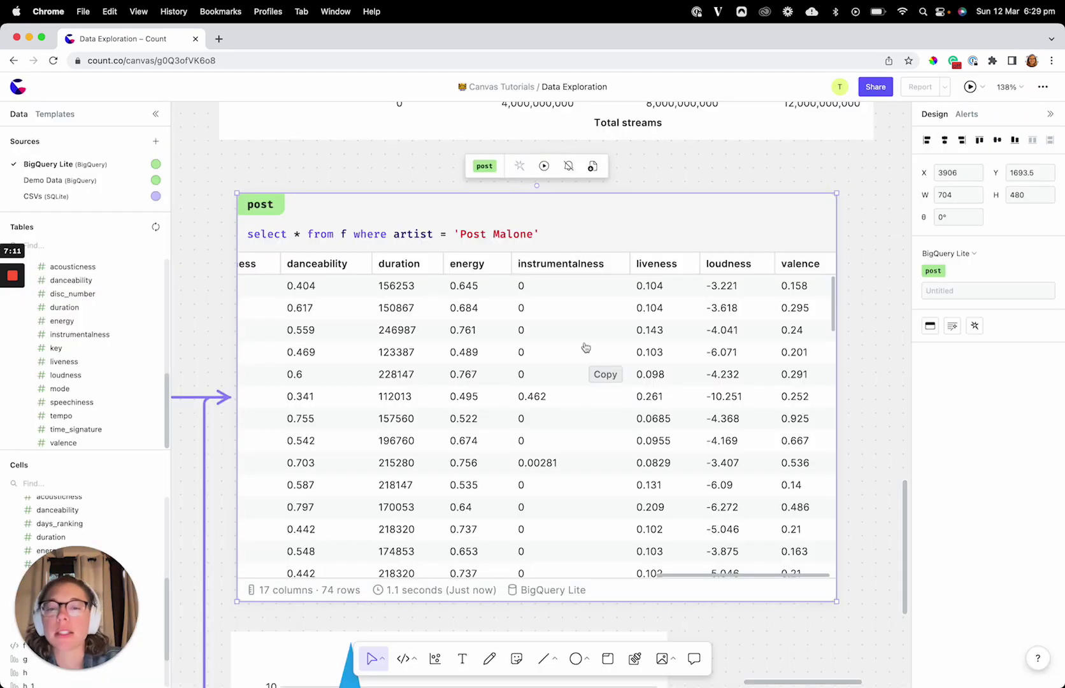
Examine the Post Malone valence distribution, including its peak, and compare it with the Ed Sheeran chart and source cell.
scroll(477, 445, down, 10)
scroll(480, 448, left, 2)
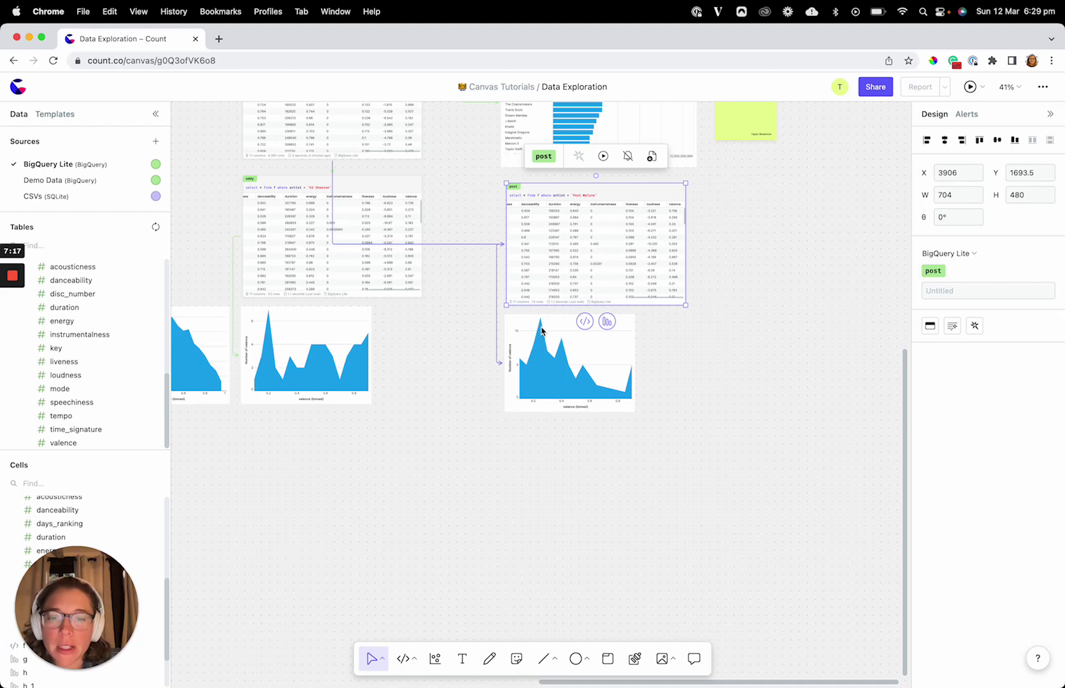
mouse_move(540, 322)
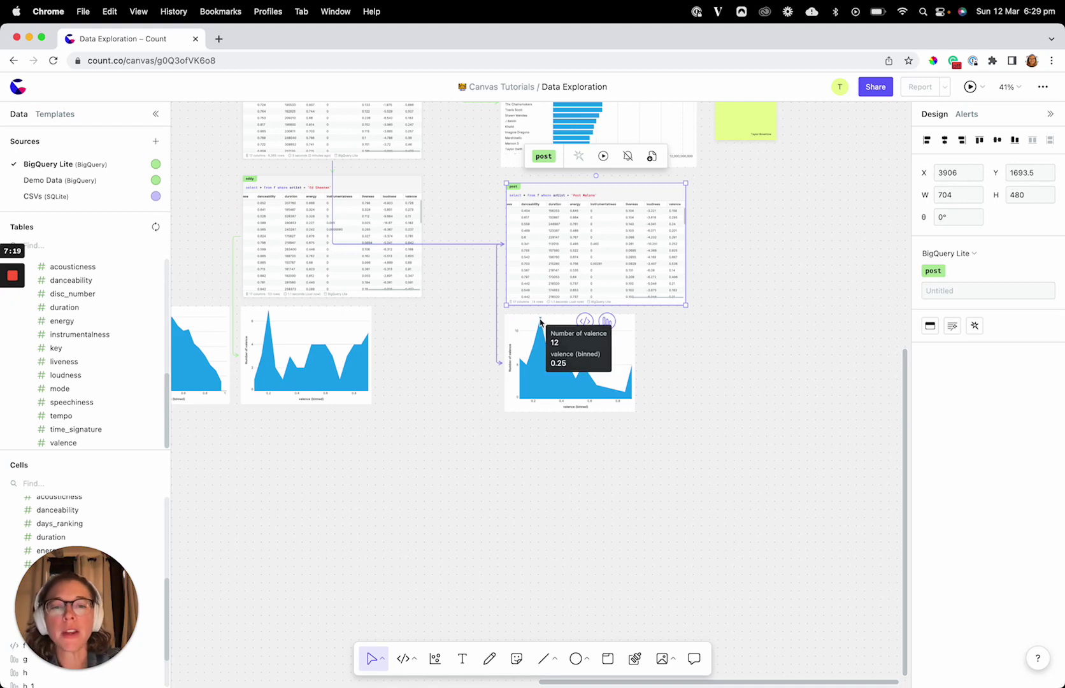
scroll(627, 368, down, 2)
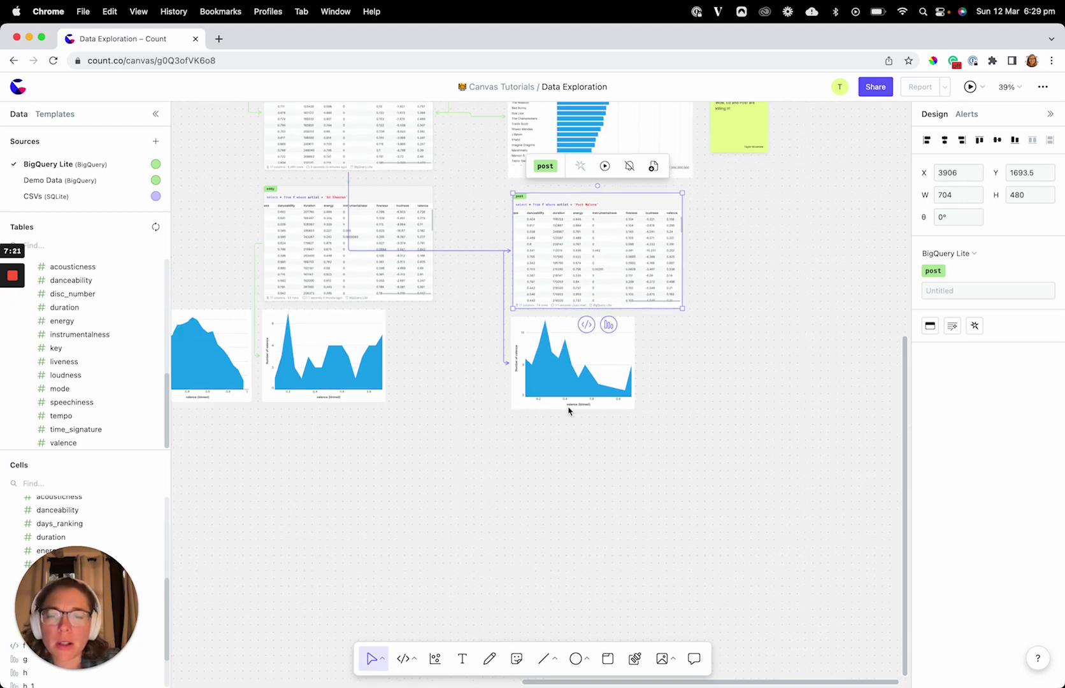
scroll(528, 439, down, 5)
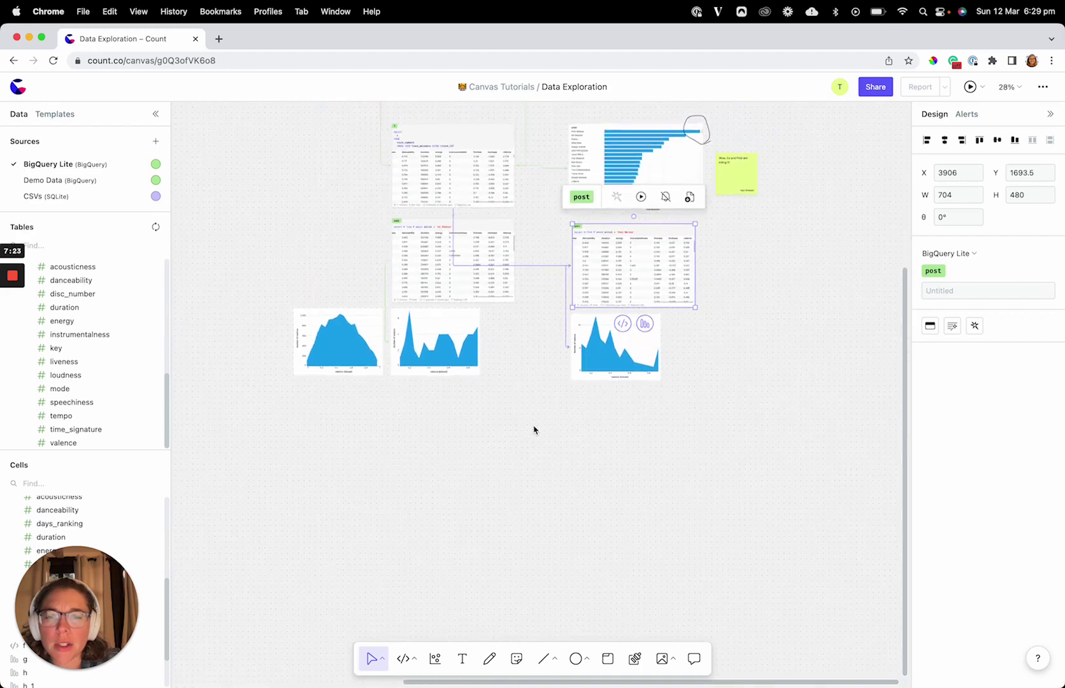
scroll(507, 382, up, 8)
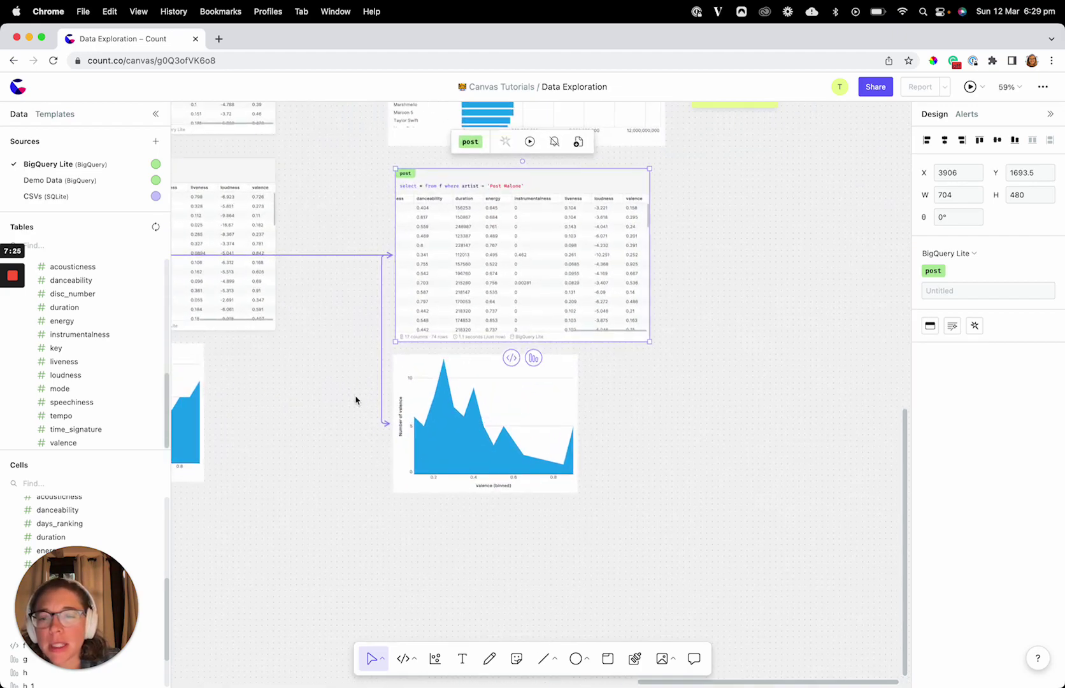
scroll(378, 277, left, 3)
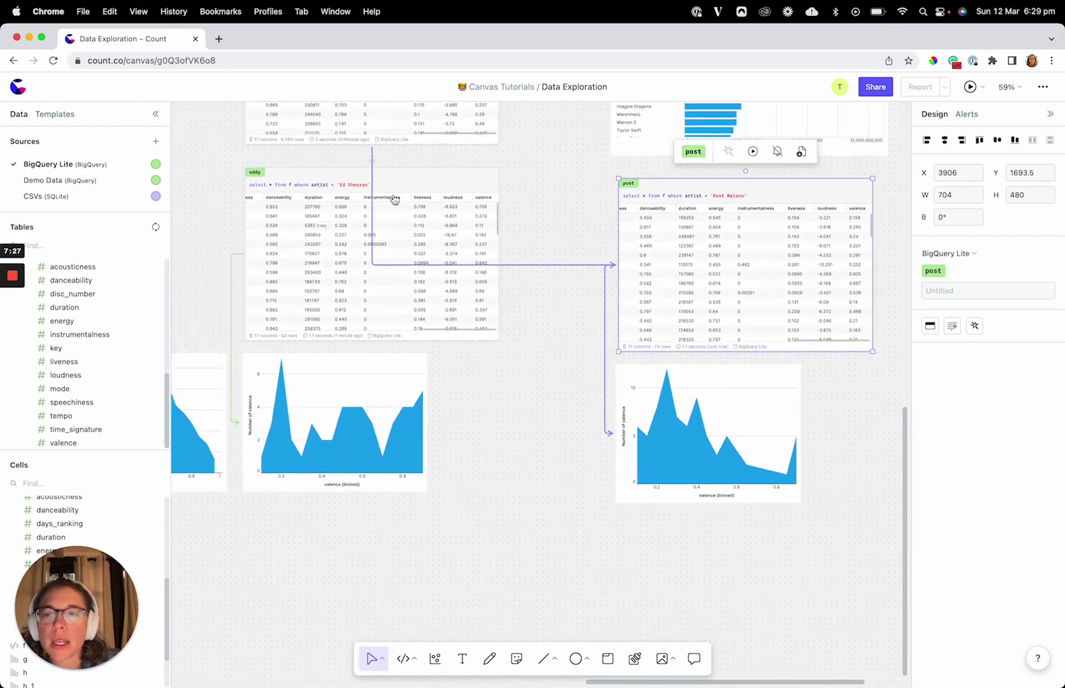
click(355, 573)
drag(355, 574, 357, 284)
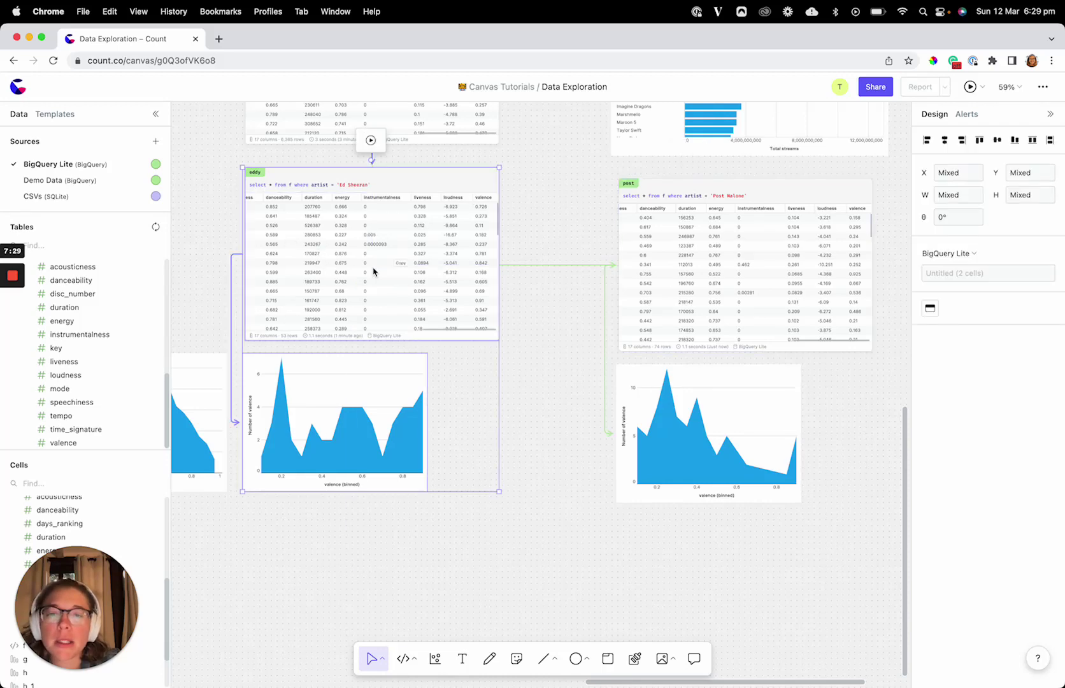
scroll(682, 275, right, 4)
ctrl+scroll(542, 225, up, 2)
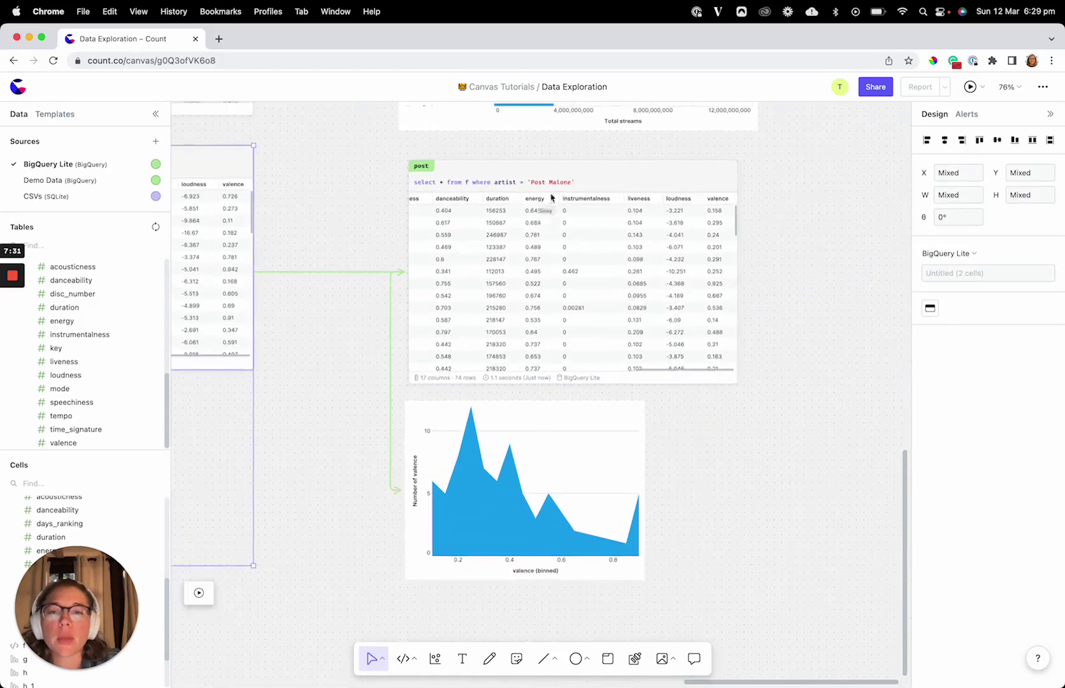
ctrl+scroll(377, 556, down, 5)
click(388, 548)
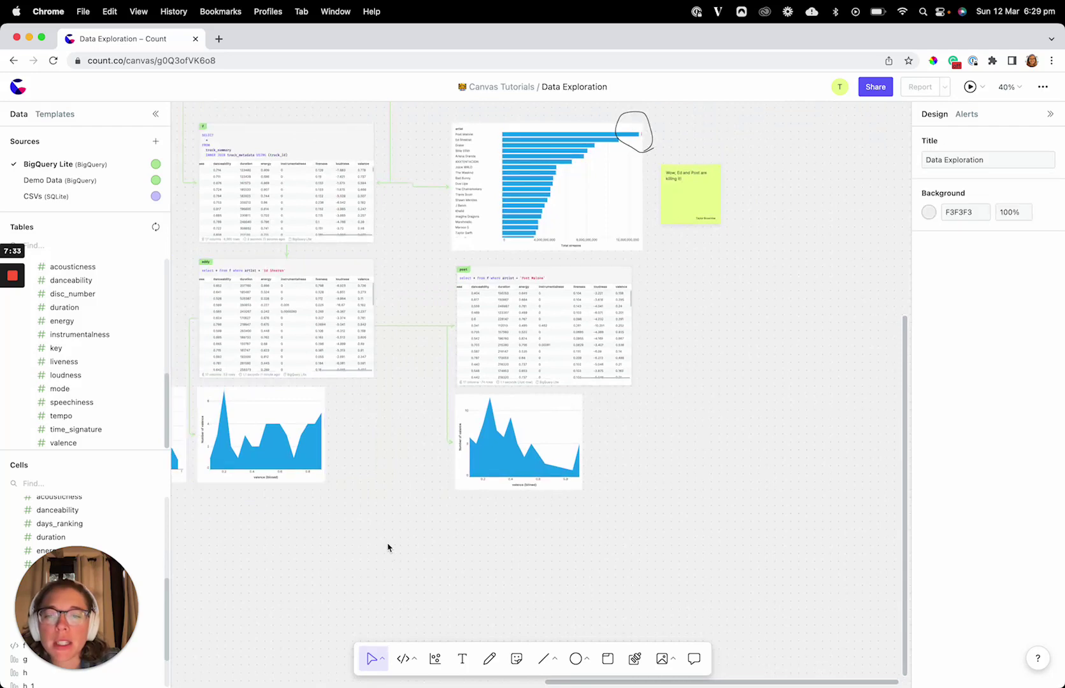
Move the eddy and post cells together with the three valence charts further down, leaving a gap below the f cell.
scroll(468, 606, left, 2)
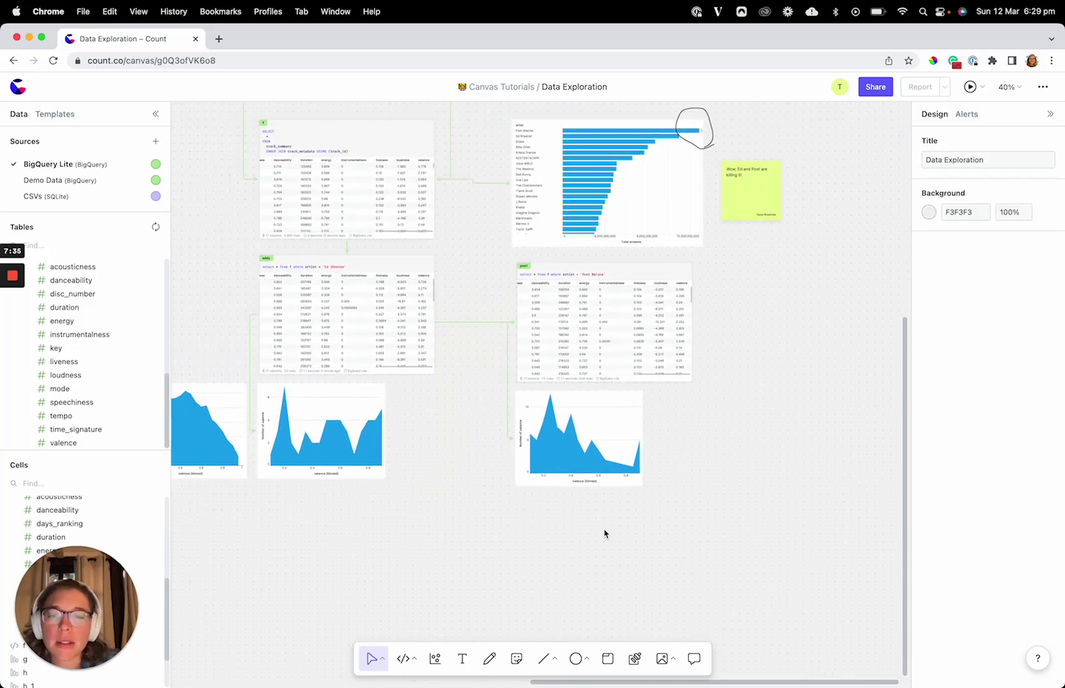
drag(604, 533, 585, 325)
drag(654, 564, 233, 347)
scroll(267, 341, down, 5)
scroll(373, 240, down, 3)
scroll(361, 297, up, 2)
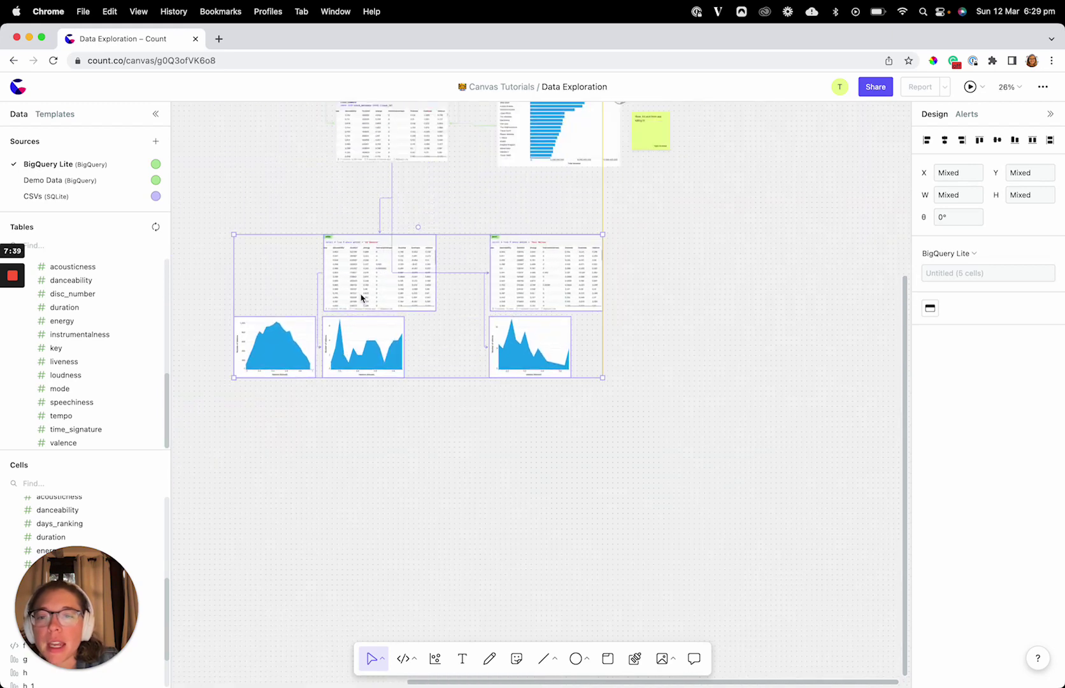
click(463, 466)
Compare the valence distributions of all tracks, Ed Sheeran and Post Malone, along with the cells feeding the artist charts.
scroll(397, 410, up, 5)
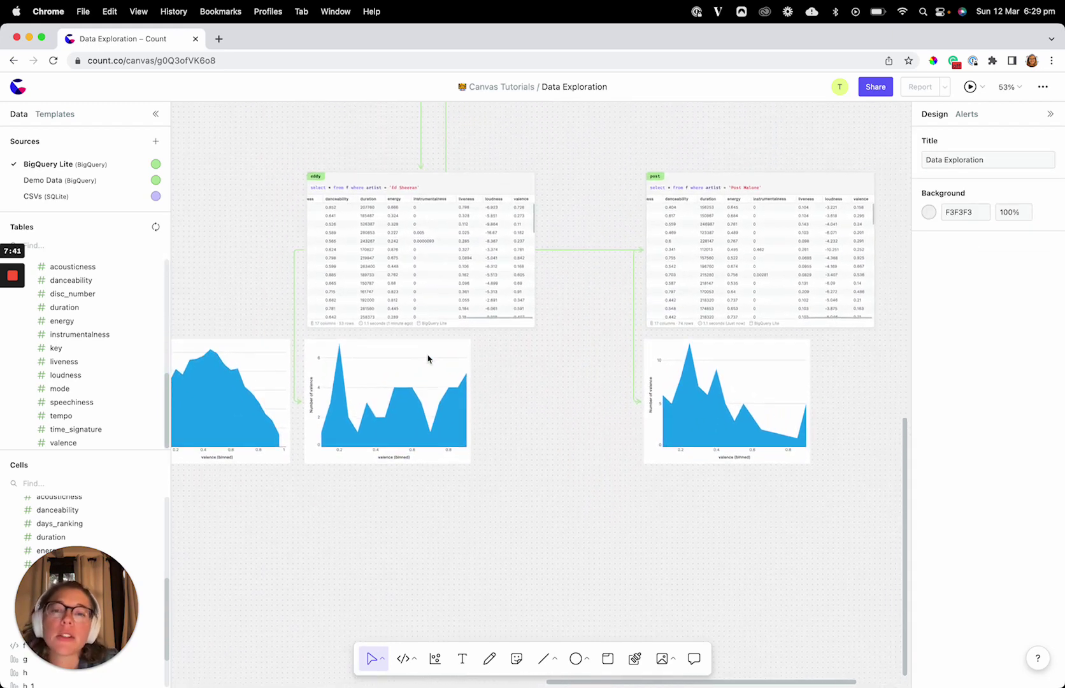
scroll(475, 267, right, 3)
scroll(475, 267, up, 1)
scroll(618, 332, down, 4)
scroll(619, 357, left, 2)
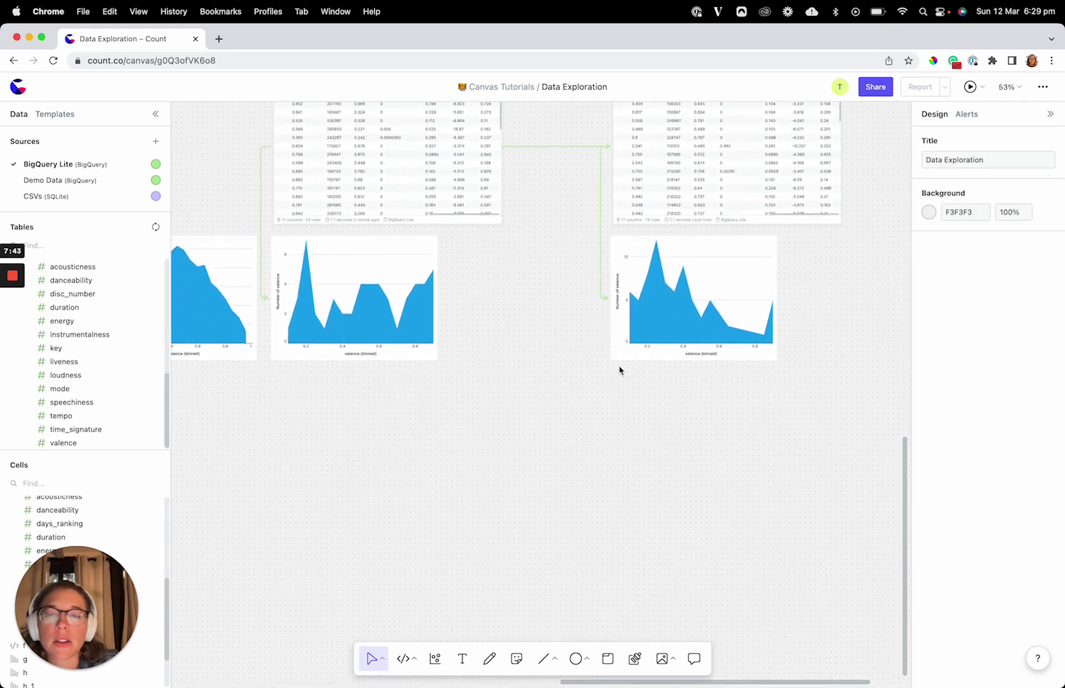
scroll(408, 361, up, 1)
scroll(409, 361, down, 3)
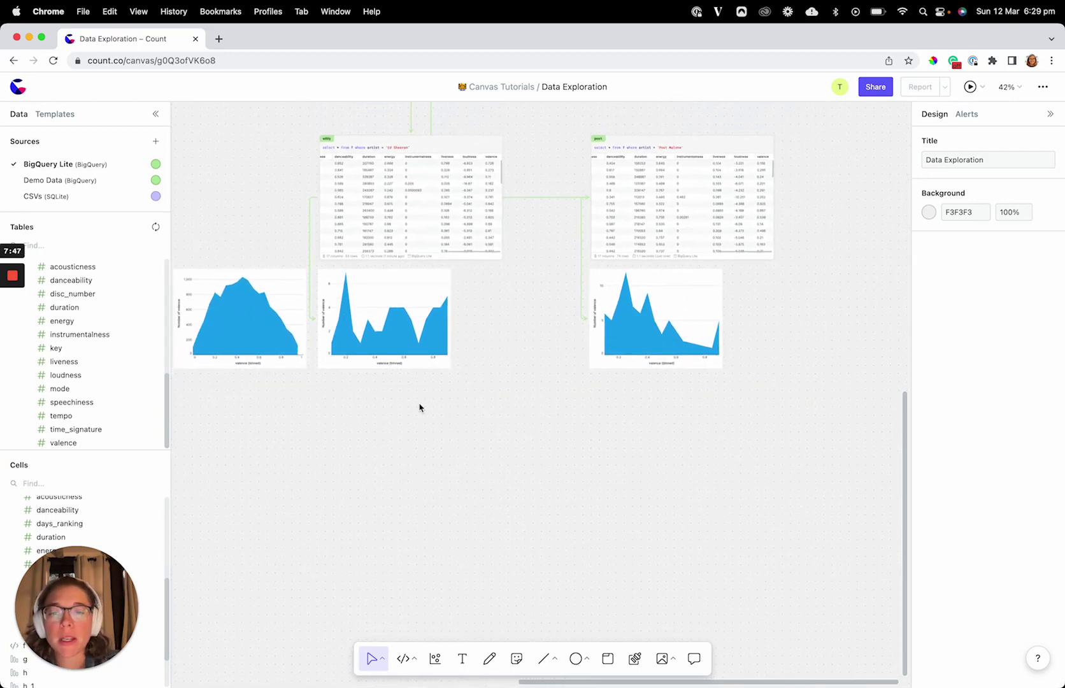
scroll(482, 392, up, 3)
scroll(482, 392, left, 1)
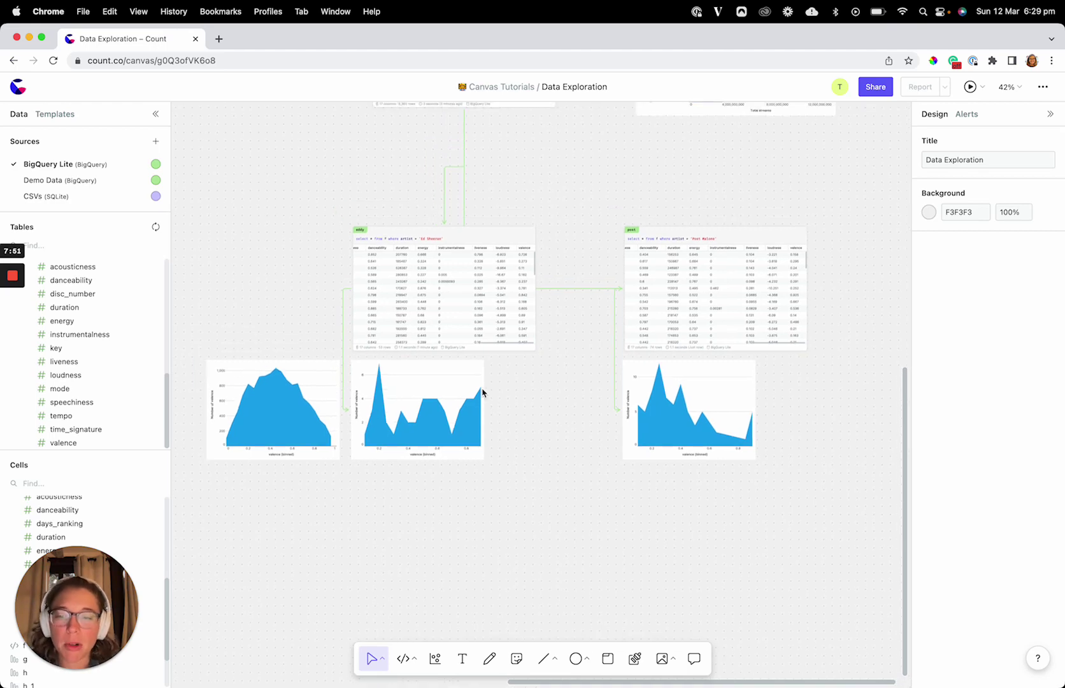
scroll(430, 277, up, 5)
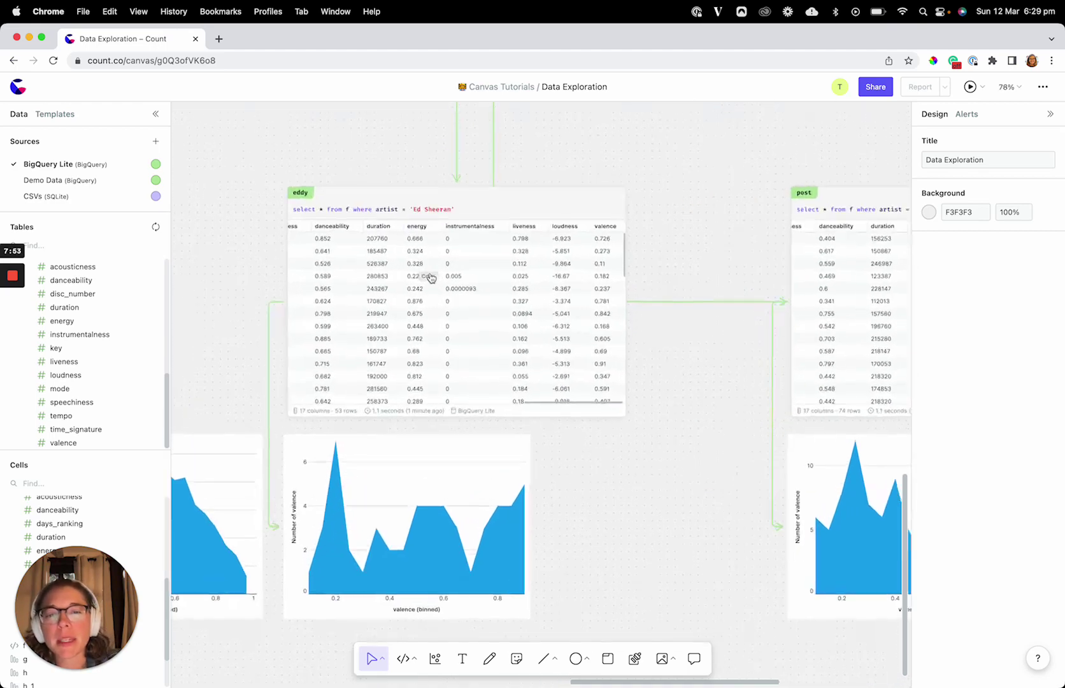
scroll(428, 276, right, 6)
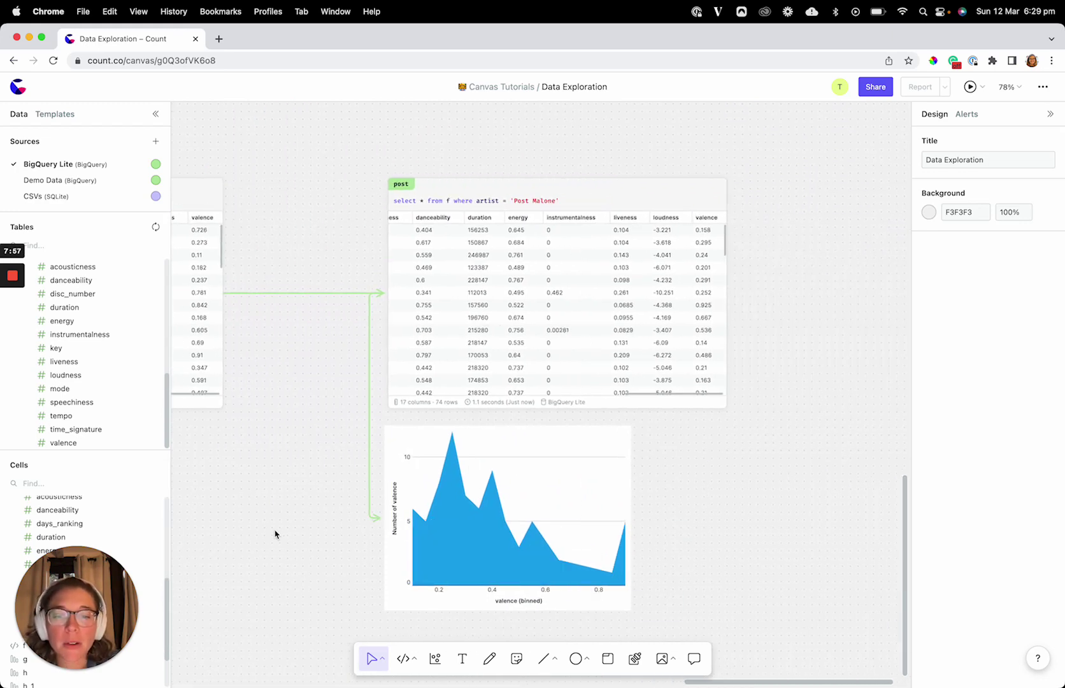
scroll(275, 533, left, 2)
scroll(275, 533, down, 1)
scroll(372, 502, down, 5)
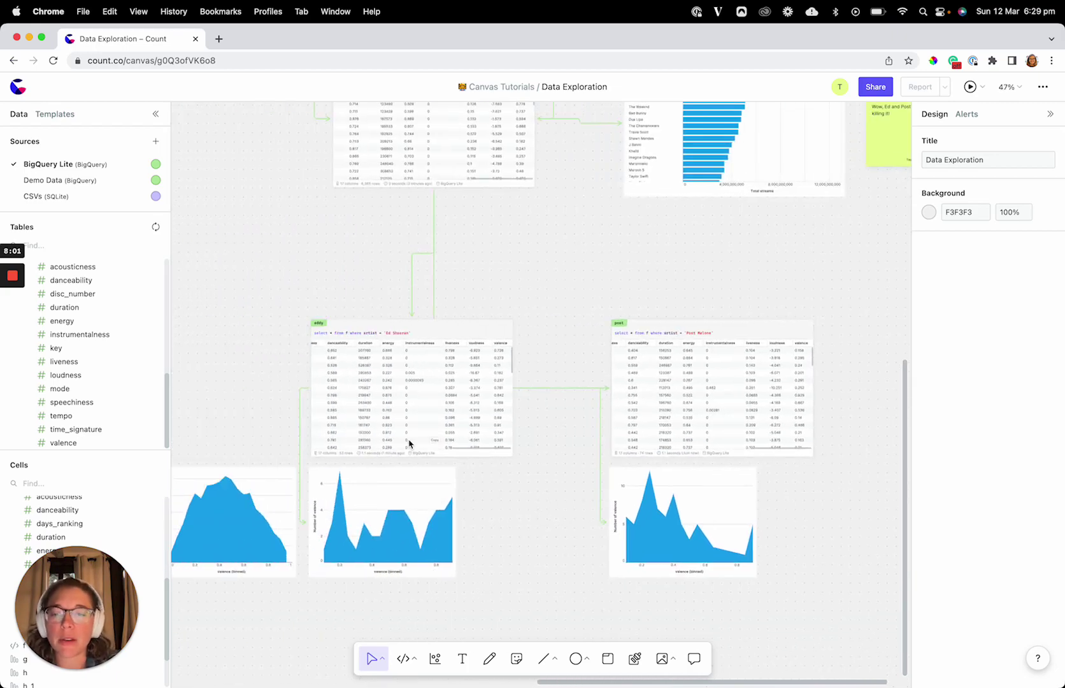
Review the canvas flow from daily_streams and the track queries through the joined f cell to the artist cells and charts.
scroll(408, 444, up, 10)
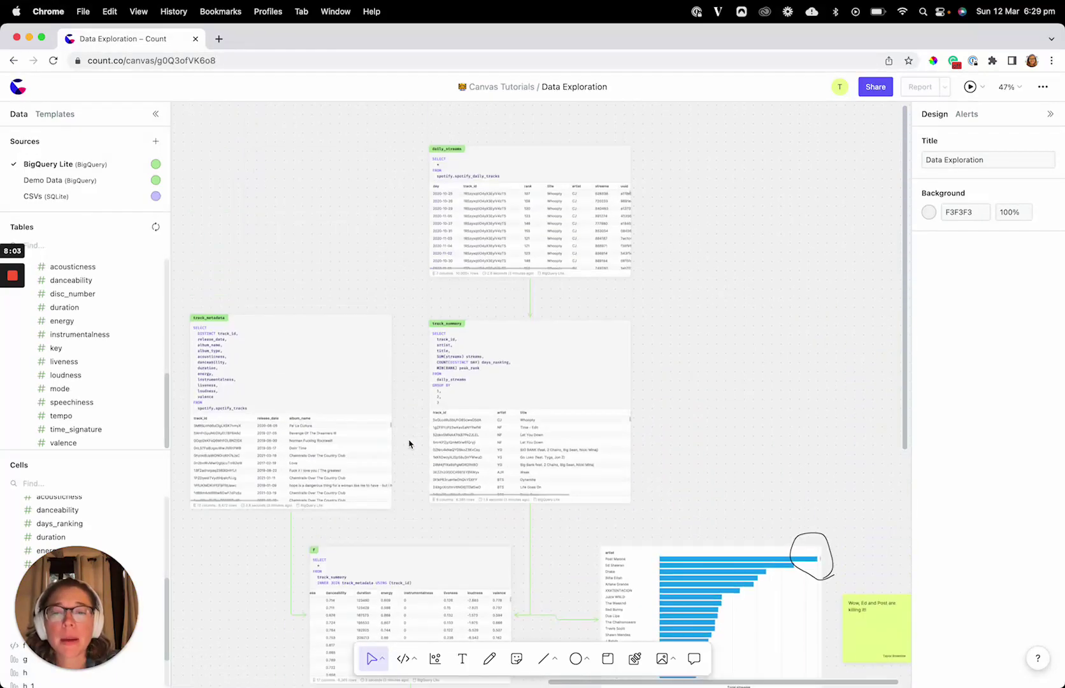
scroll(409, 443, up, 4)
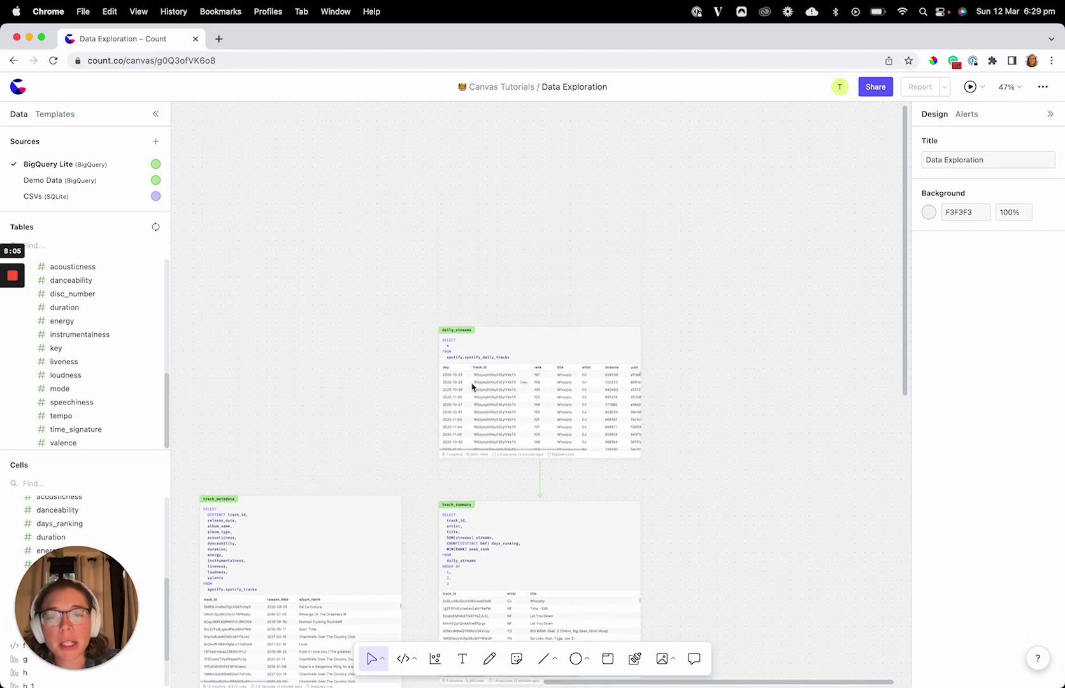
scroll(490, 304, up, 5)
drag(395, 268, 602, 300)
scroll(602, 301, down, 3)
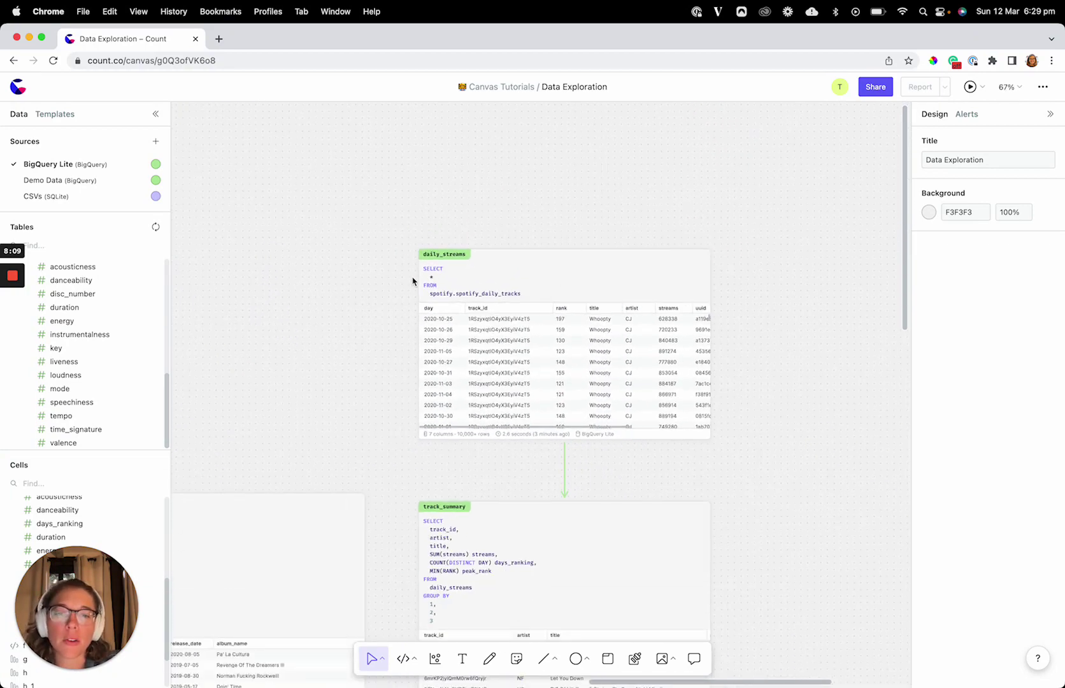
scroll(438, 305, down, 6)
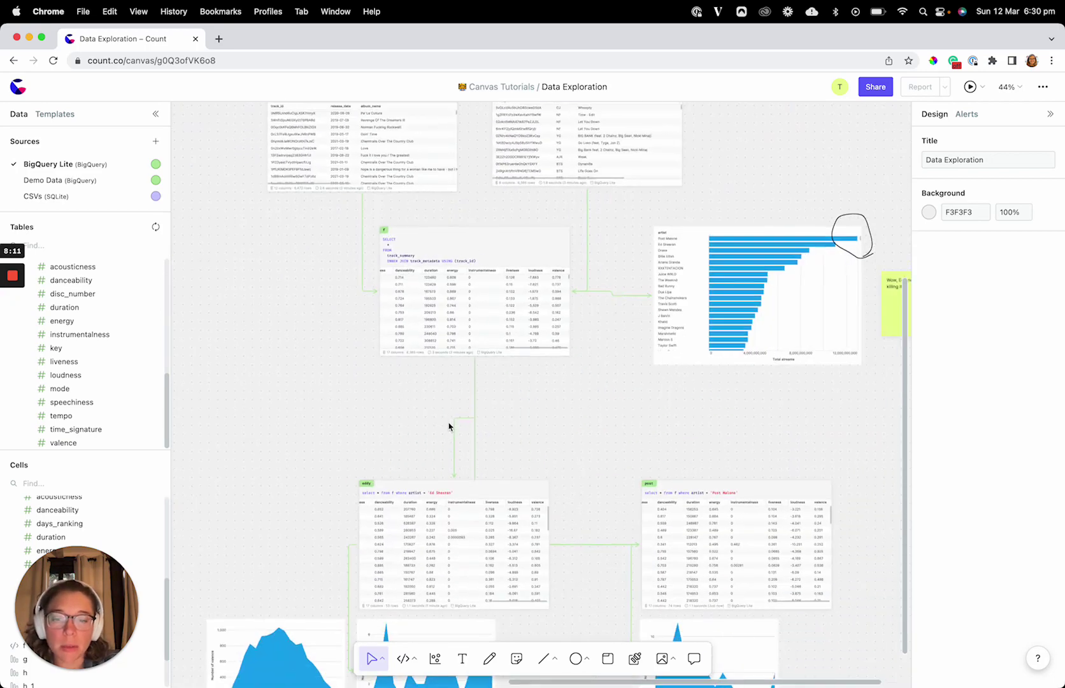
scroll(449, 426, down, 5)
scroll(452, 416, up, 5)
scroll(380, 495, down, 2)
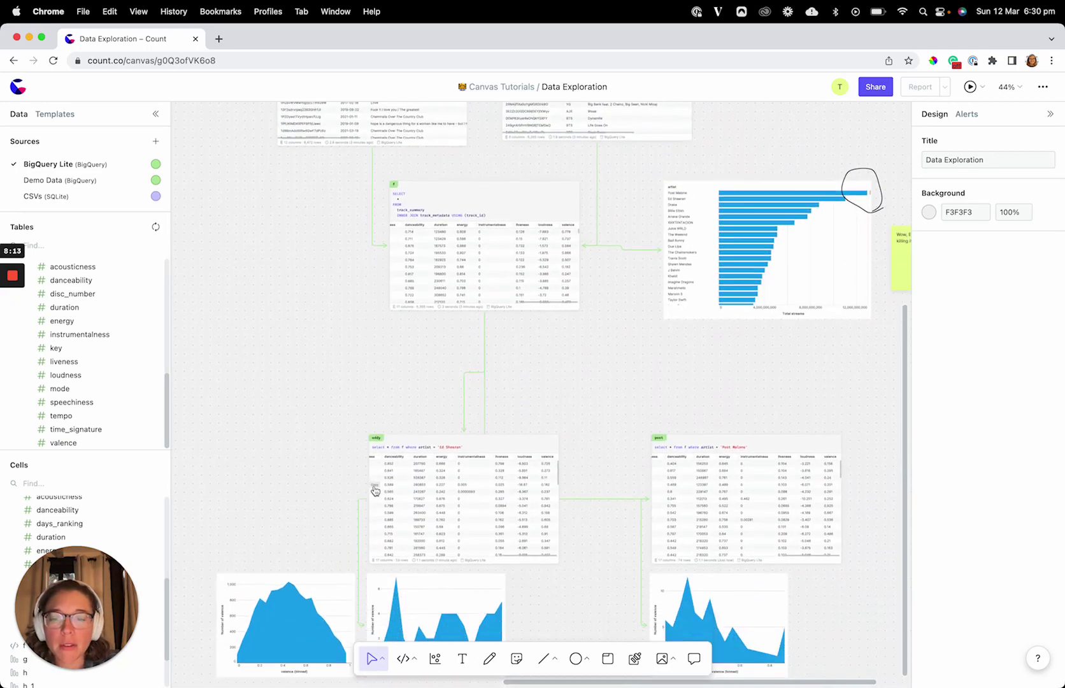
scroll(375, 491, up, 4)
scroll(365, 333, down, 3)
scroll(365, 333, up, 10)
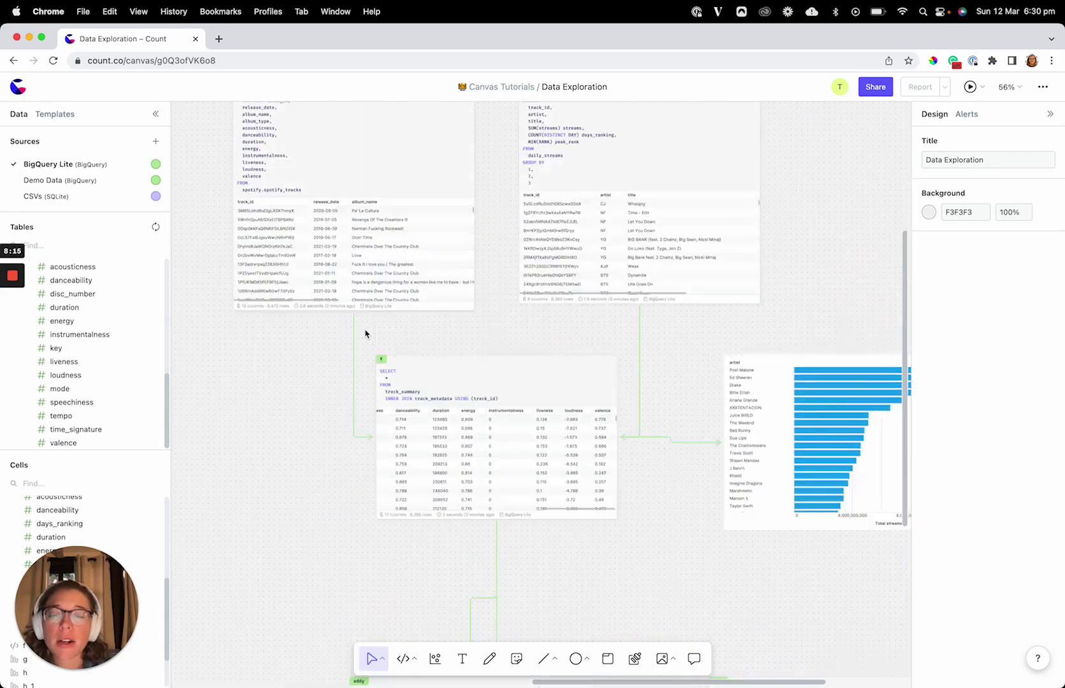
scroll(365, 333, right, 1)
scroll(365, 333, down, 1)
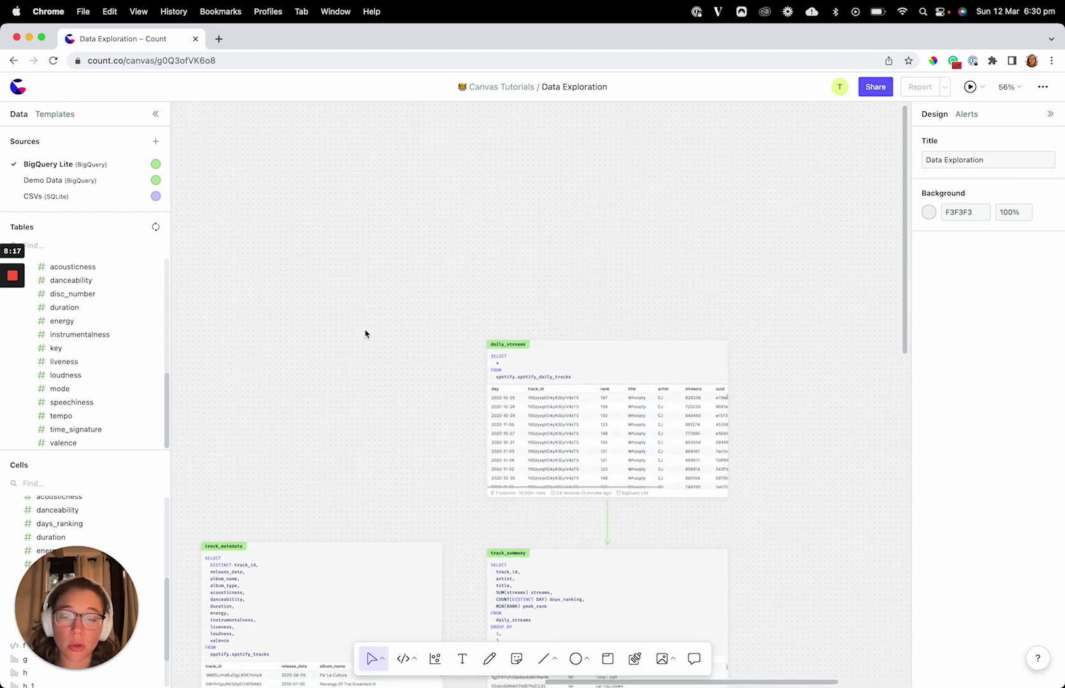
scroll(392, 418, down, 3)
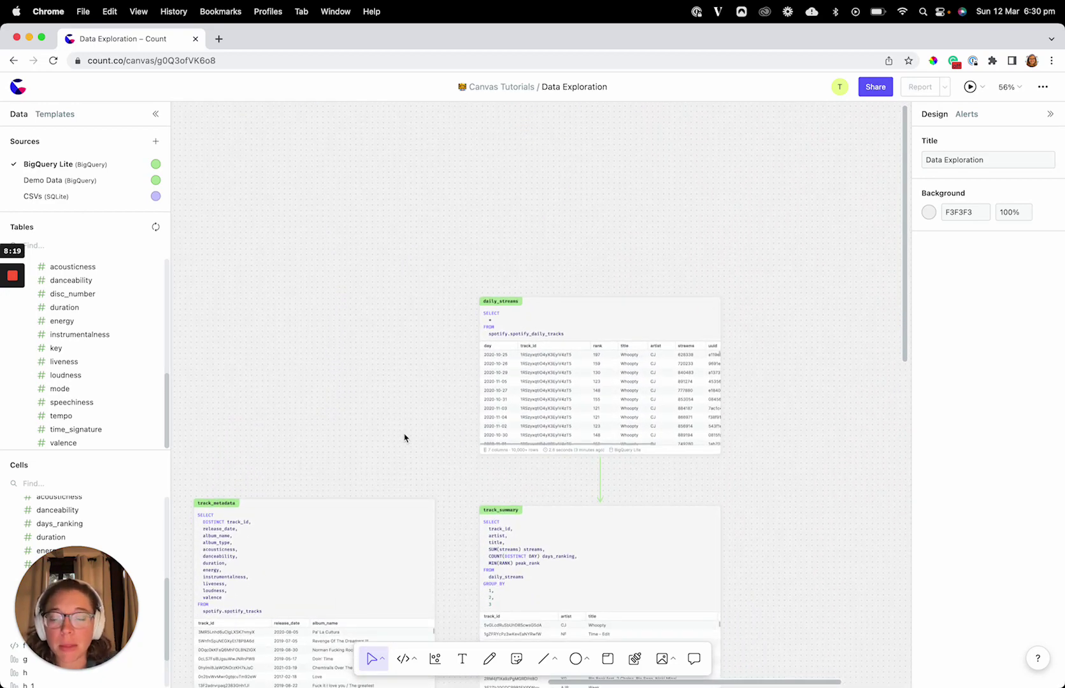
Add a date picker control just above the daily_streams cell and name it start_Date.
click(404, 658)
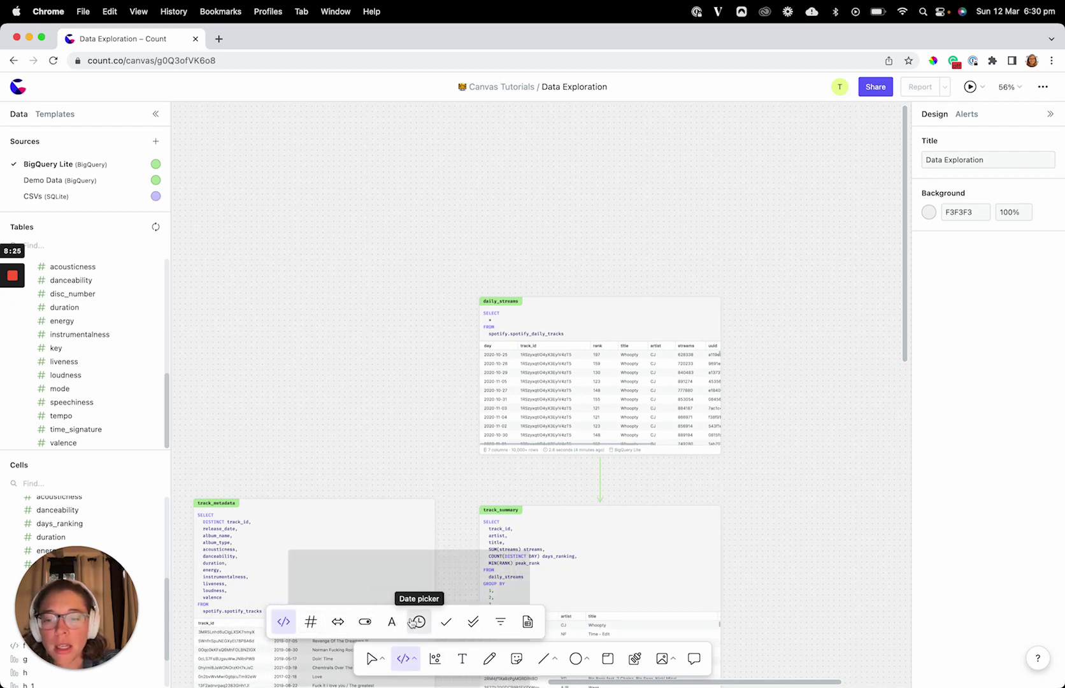
click(414, 622)
click(539, 252)
scroll(539, 256, up, 5)
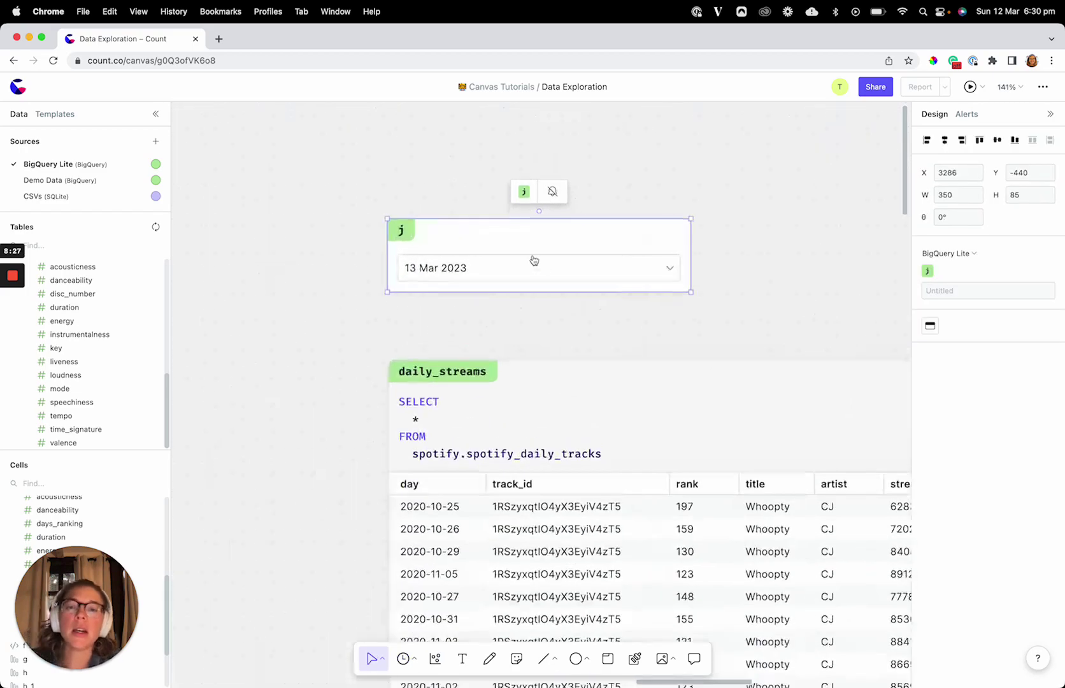
double_click(401, 230)
text(start_Date)
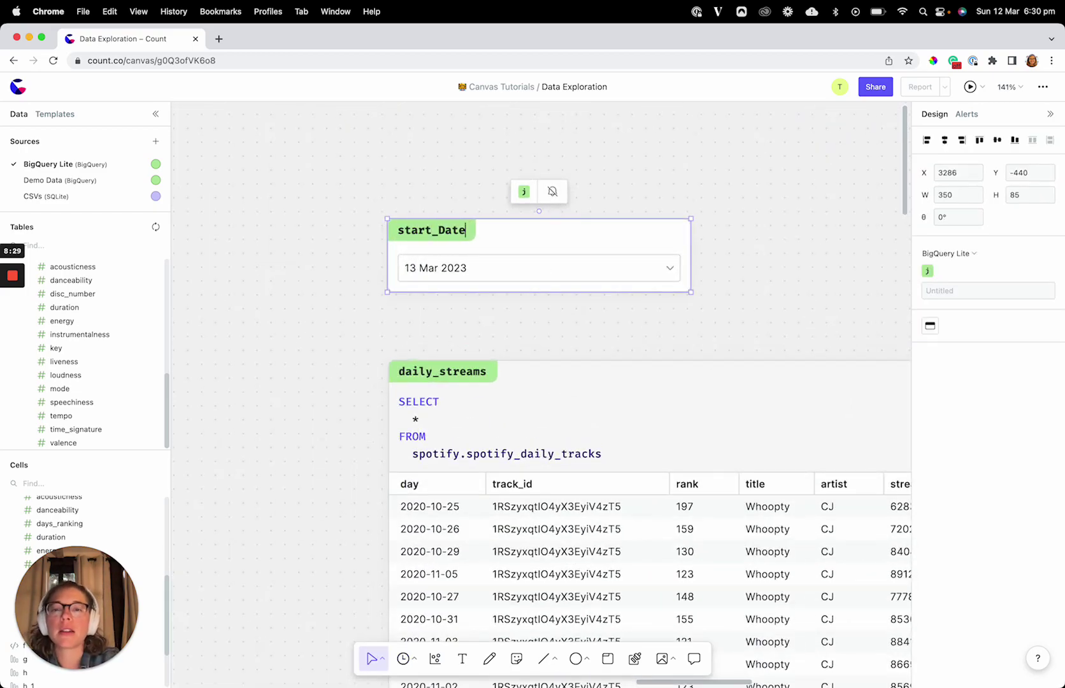
key(Return)
scroll(303, 246, down, 5)
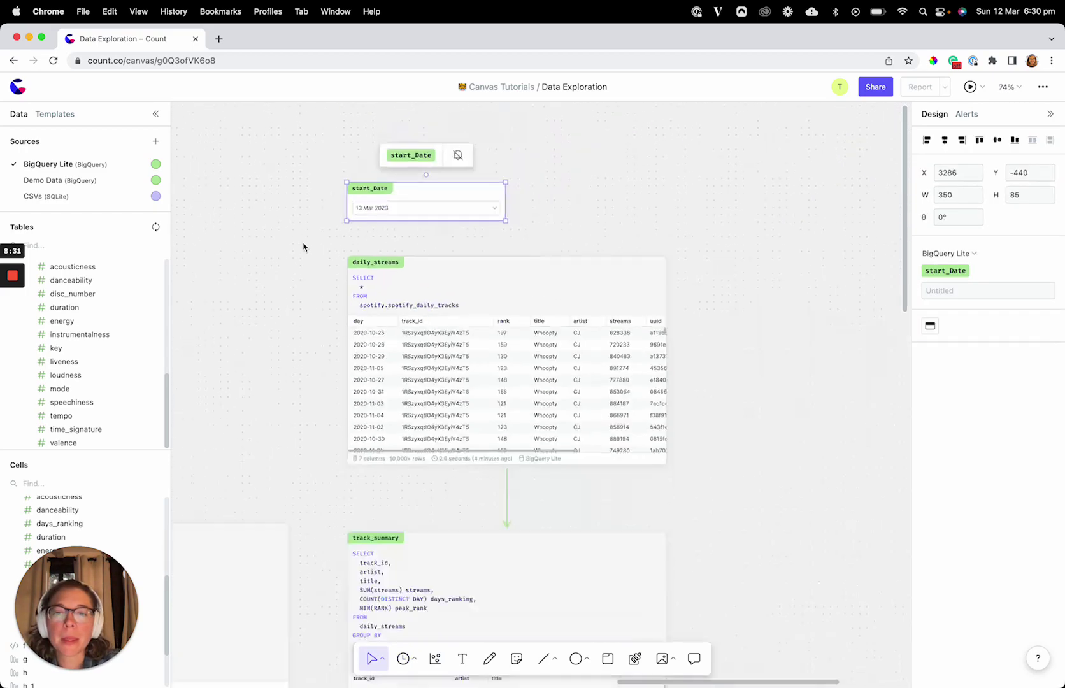
Set the start_Date control to 1 Mar 2018.
click(377, 212)
click(436, 256)
click(436, 256)
click(435, 256)
click(429, 292)
click(281, 267)
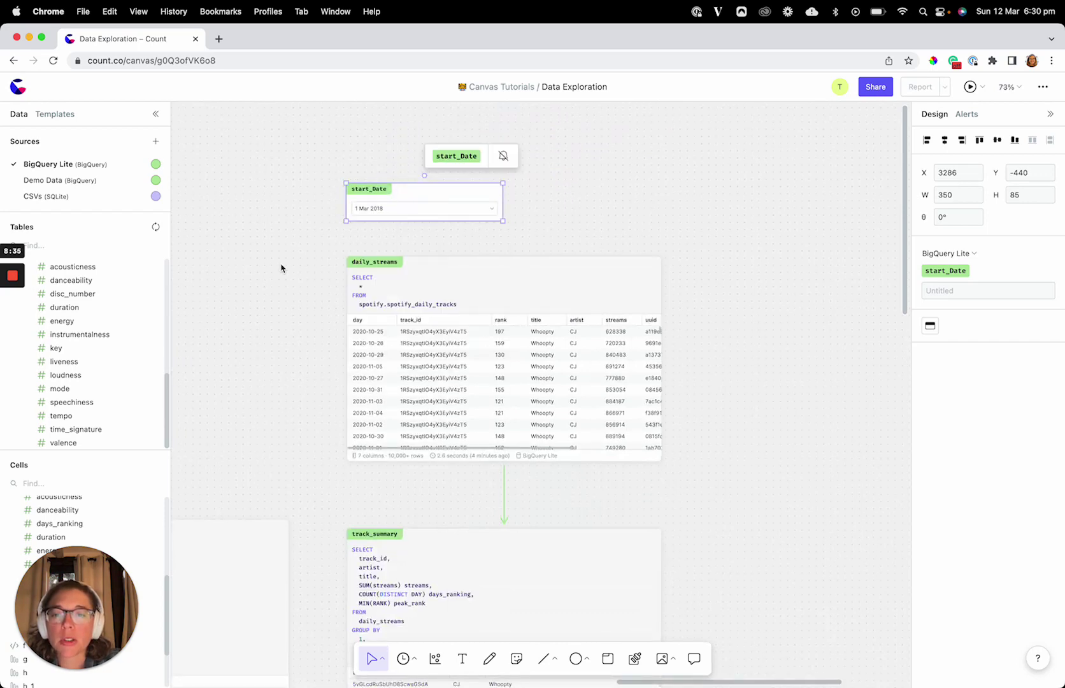
Add the filter "where day >= (select value from start_Date)" to the daily_streams query and run it.
click(467, 304)
key(Return)
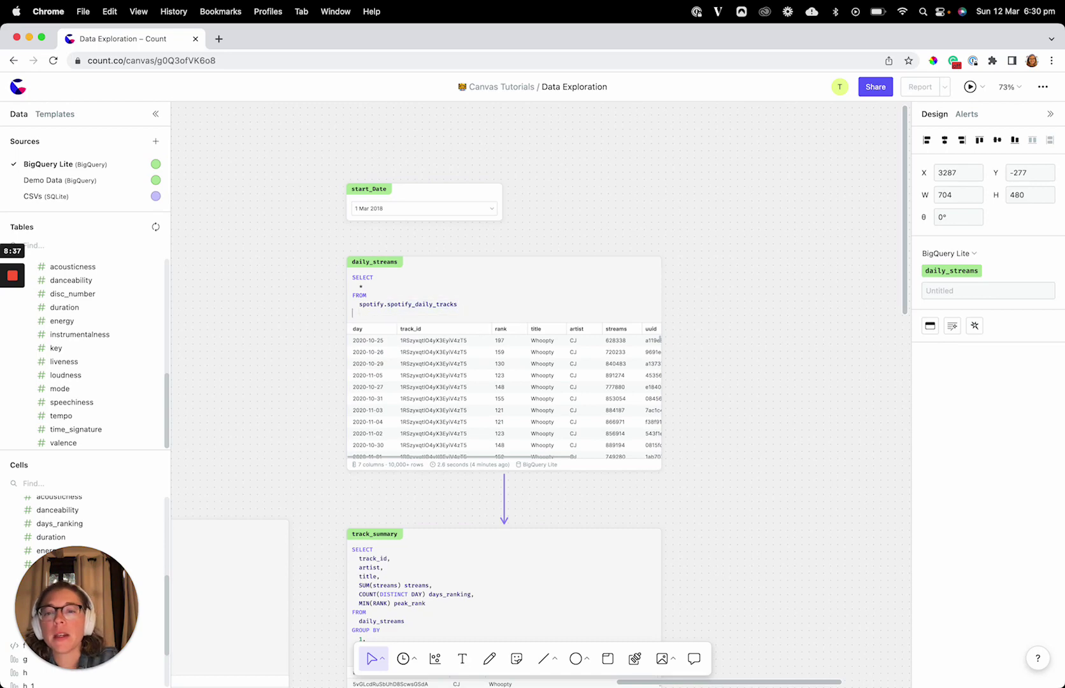
text(where)
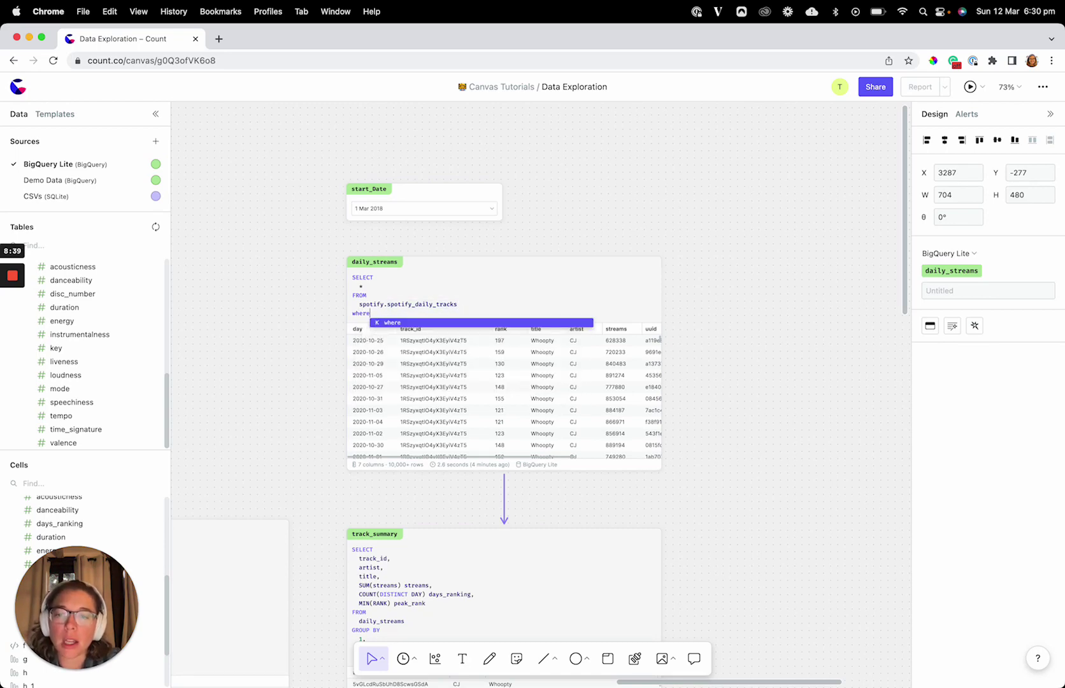
text( day >= (select value from )
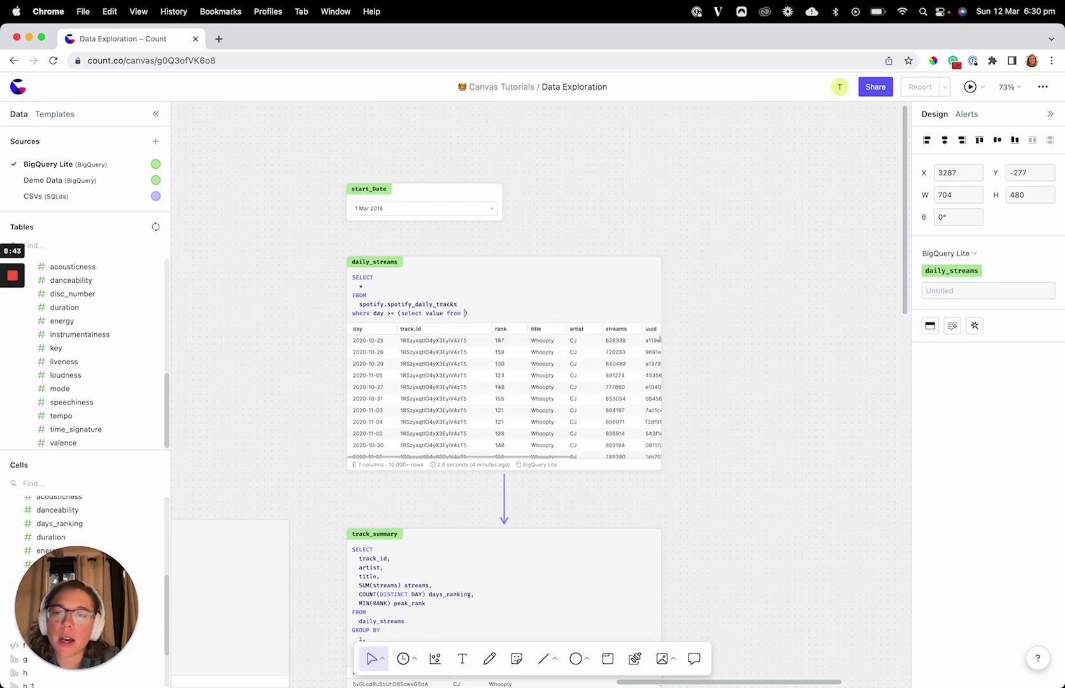
text(start_Date)
key(super+Return)
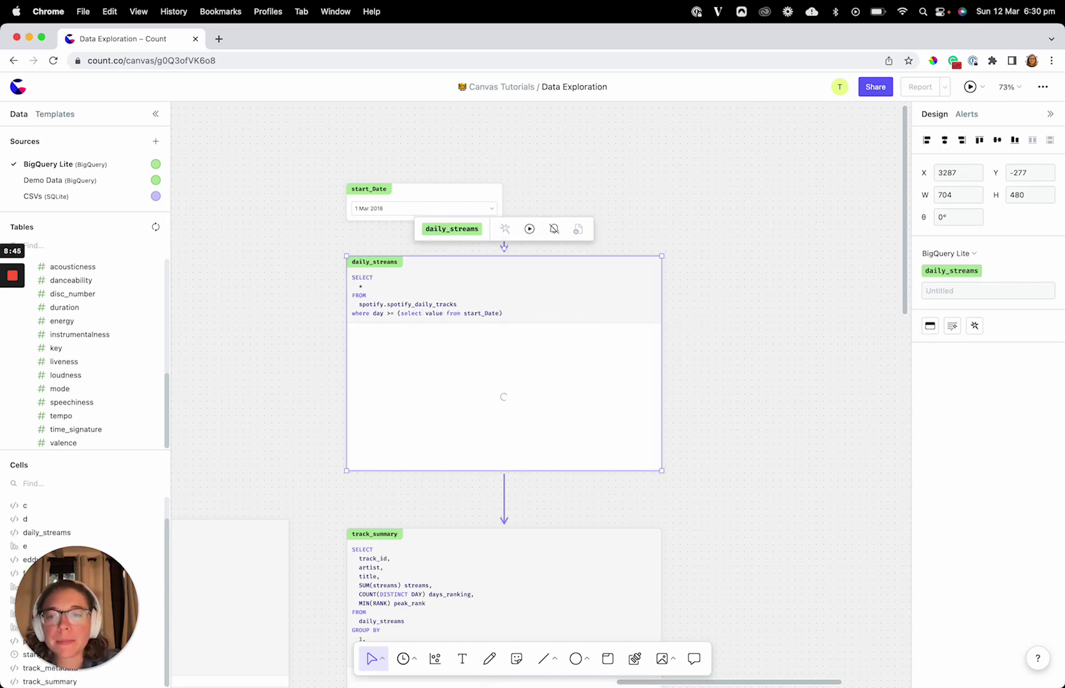
Examine how the date filter carries through the downstream cells, the total streams chart and the valence charts.
scroll(331, 304, down, 5)
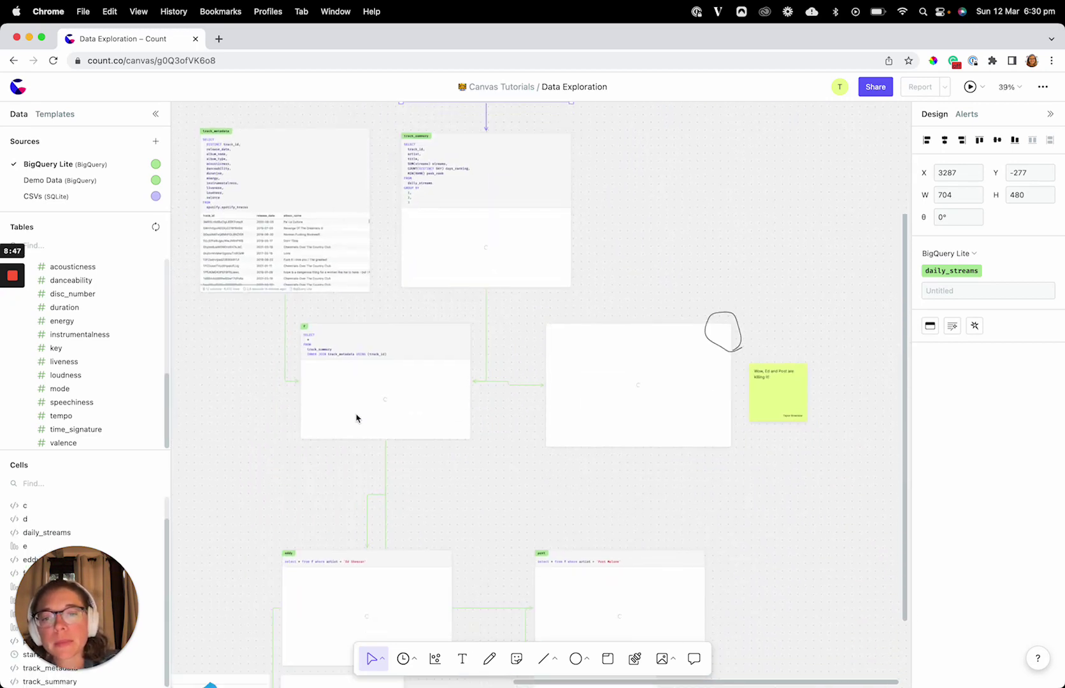
scroll(357, 419, down, 5)
scroll(387, 438, down, 2)
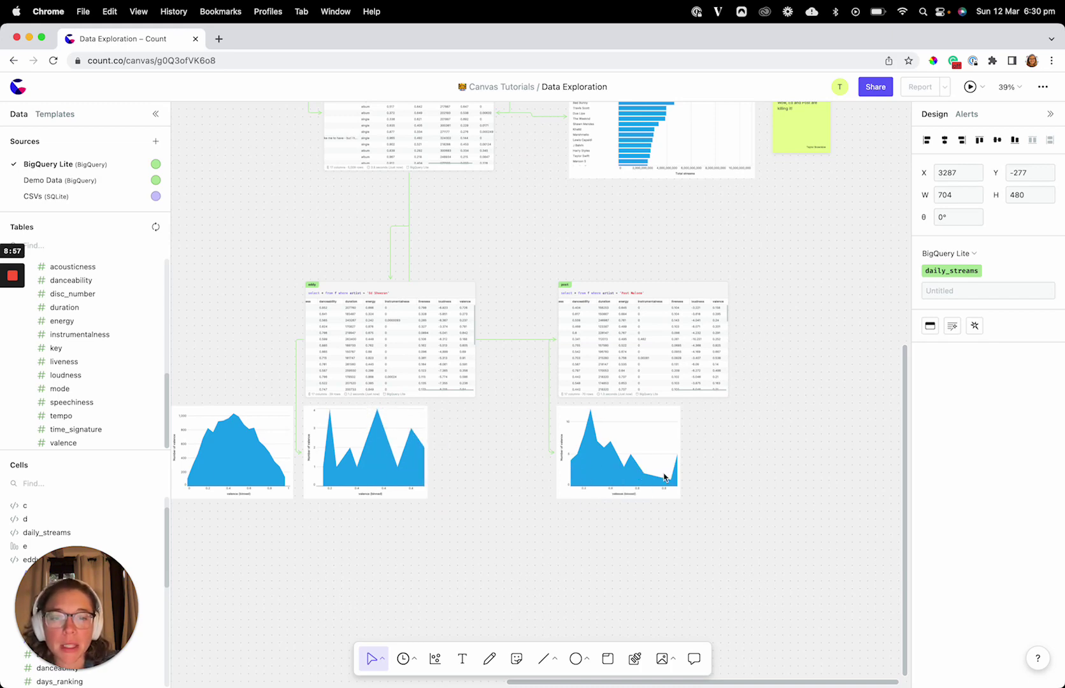
scroll(494, 459, left, 4)
scroll(494, 460, right, 4)
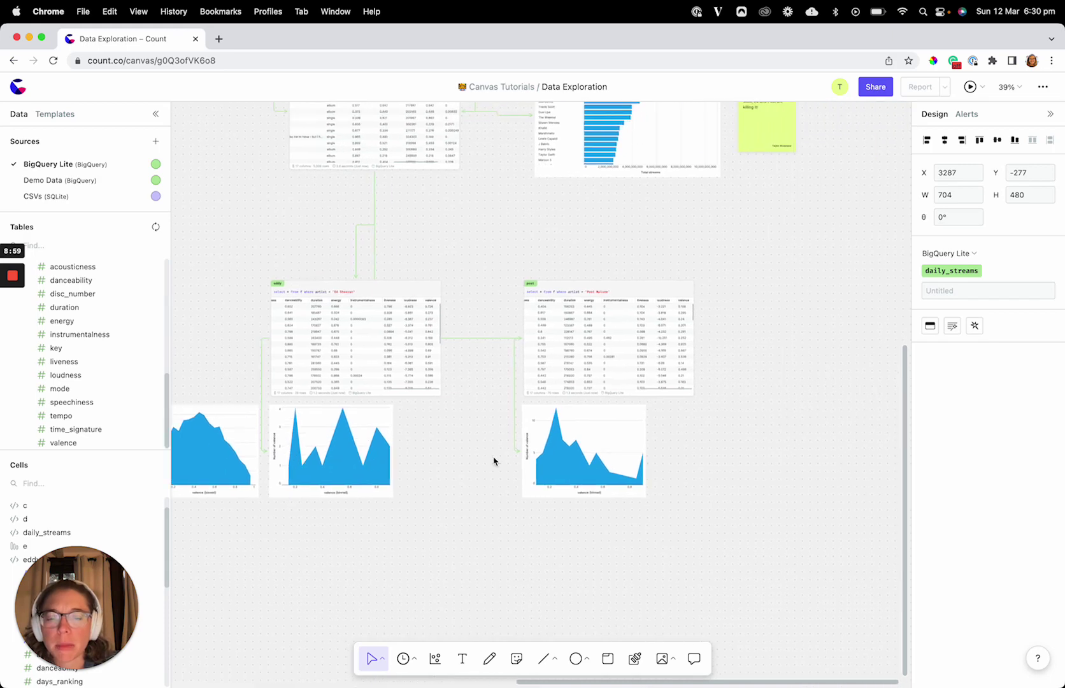
scroll(494, 460, down, 5)
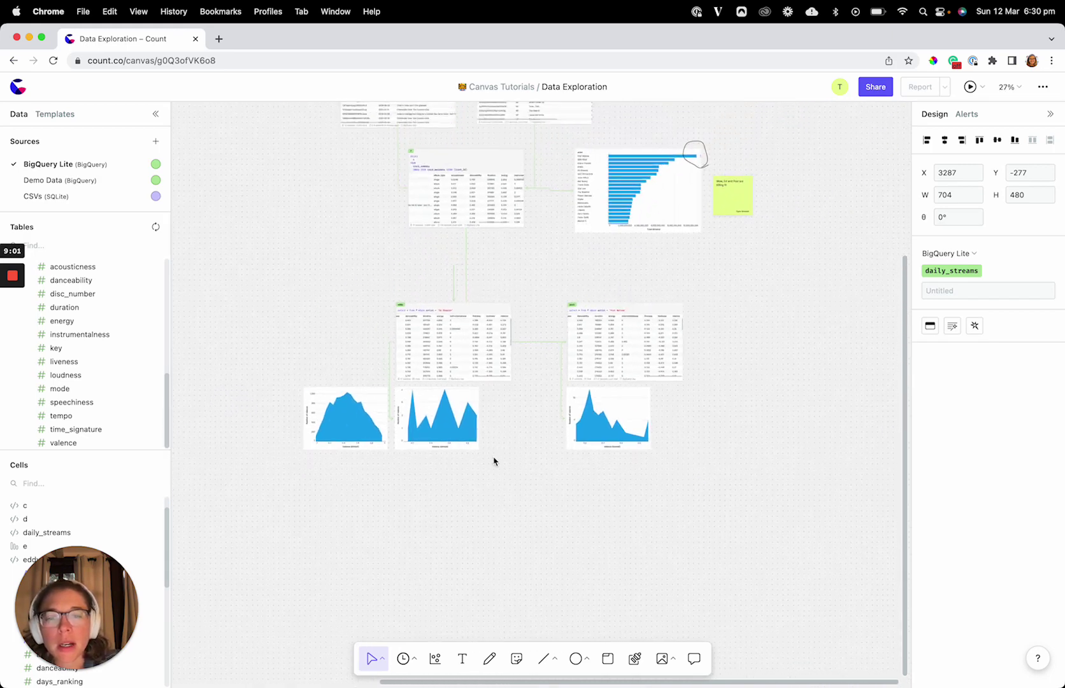
scroll(553, 452, up, 5)
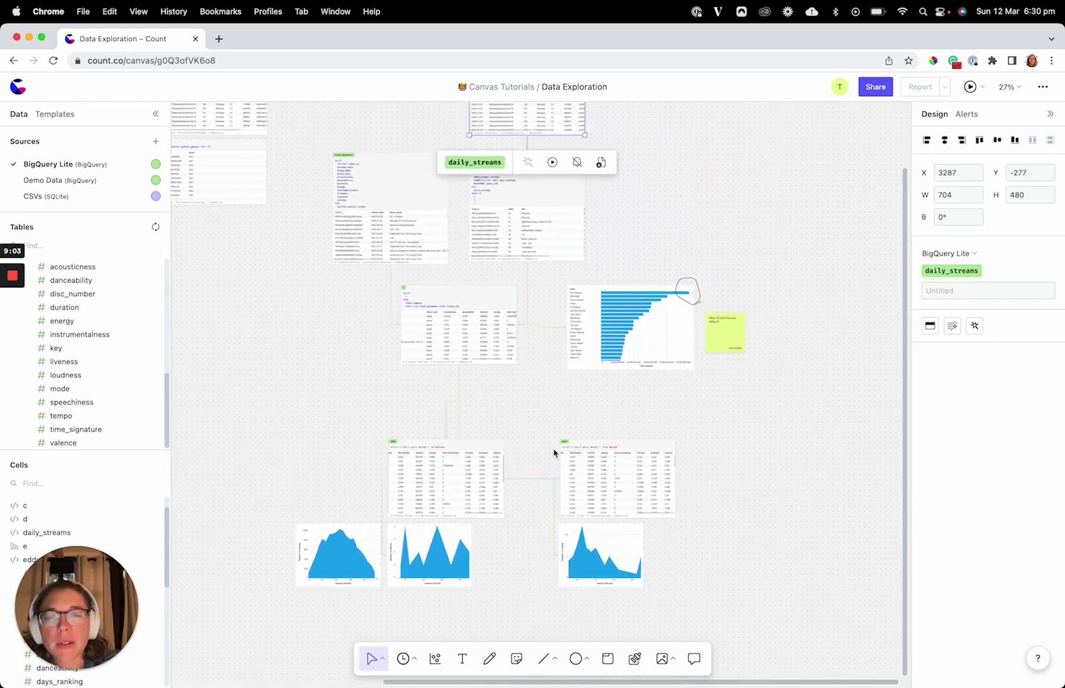
scroll(537, 302, up, 4)
Move the start_Date control down into the gap between the f cell and the eddy and post cells.
click(683, 249)
scroll(682, 248, down, 5)
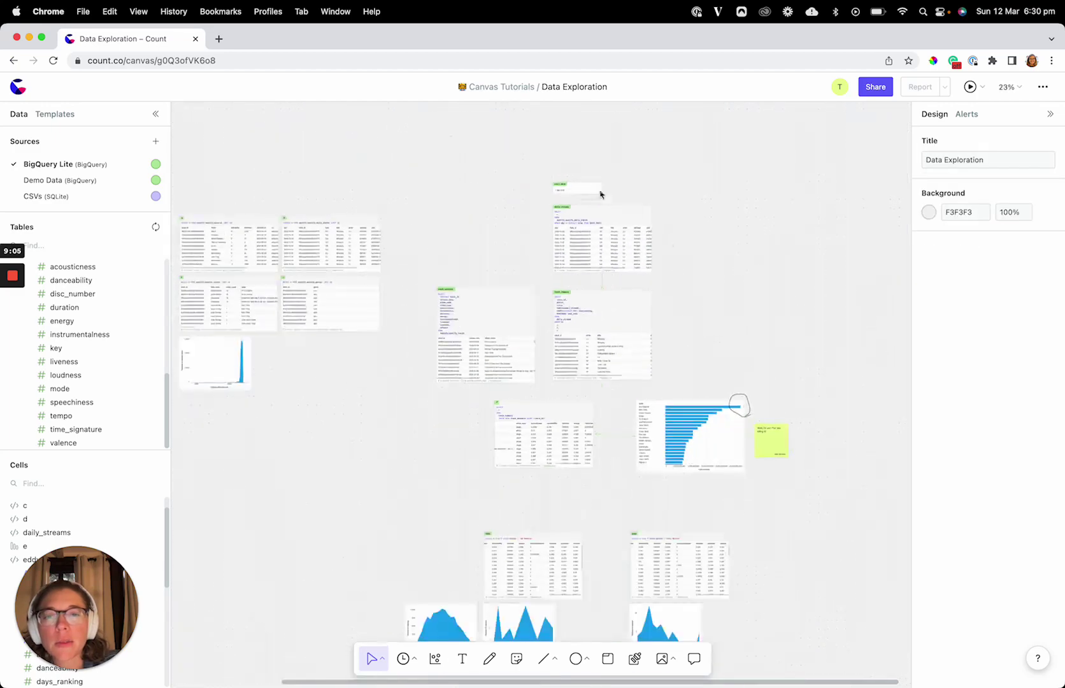
drag(593, 187, 637, 395)
scroll(631, 422, down, 2)
scroll(637, 400, up, 8)
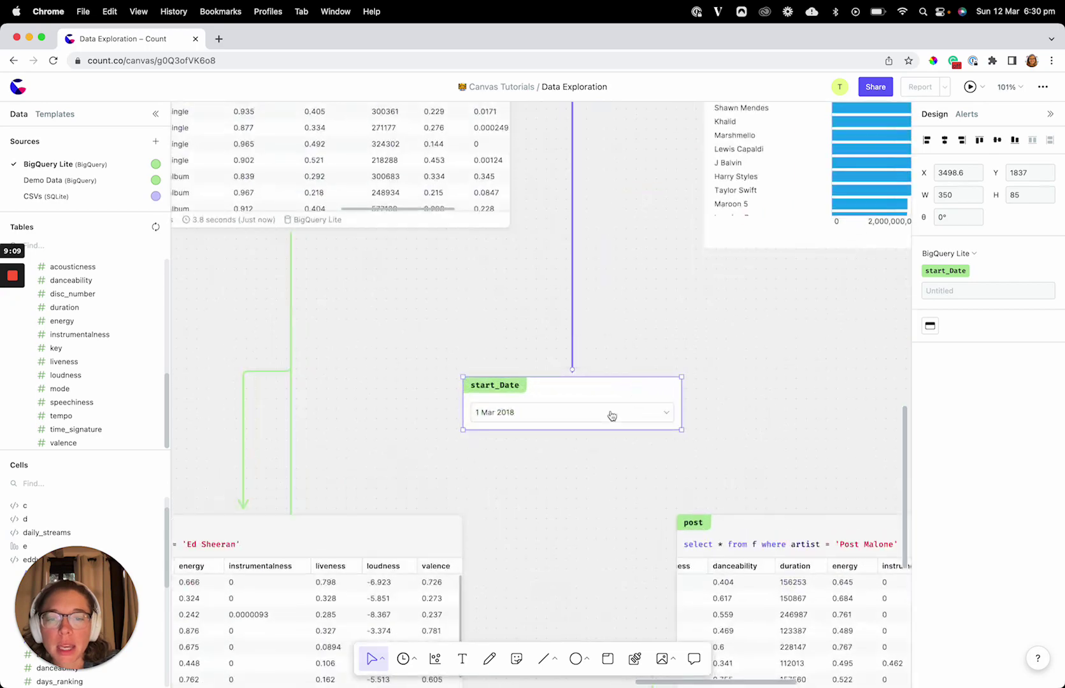
Change the start_Date control to 1 Mar 2017.
click(611, 413)
click(555, 464)
click(527, 499)
Compare the refreshed valence distributions of all tracks, Ed Sheeran and Post Malone for the earlier start date.
scroll(741, 396, down, 4)
scroll(546, 364, down, 5)
scroll(546, 364, right, 2)
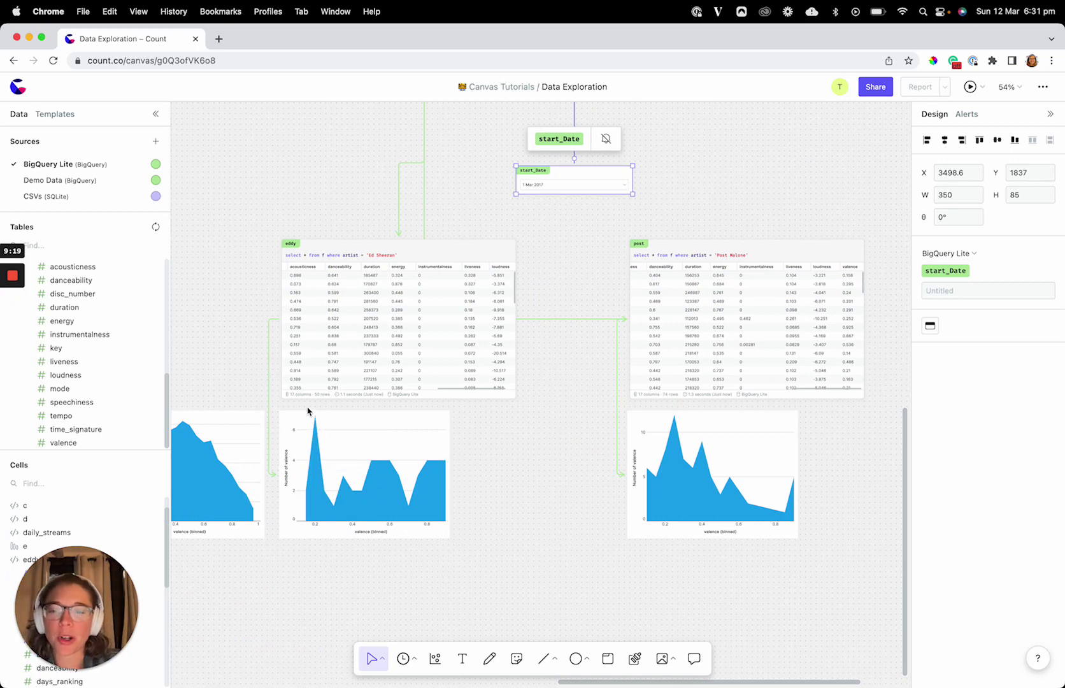
scroll(551, 415, down, 5)
click(540, 414)
scroll(541, 414, down, 5)
scroll(540, 416, right, 2)
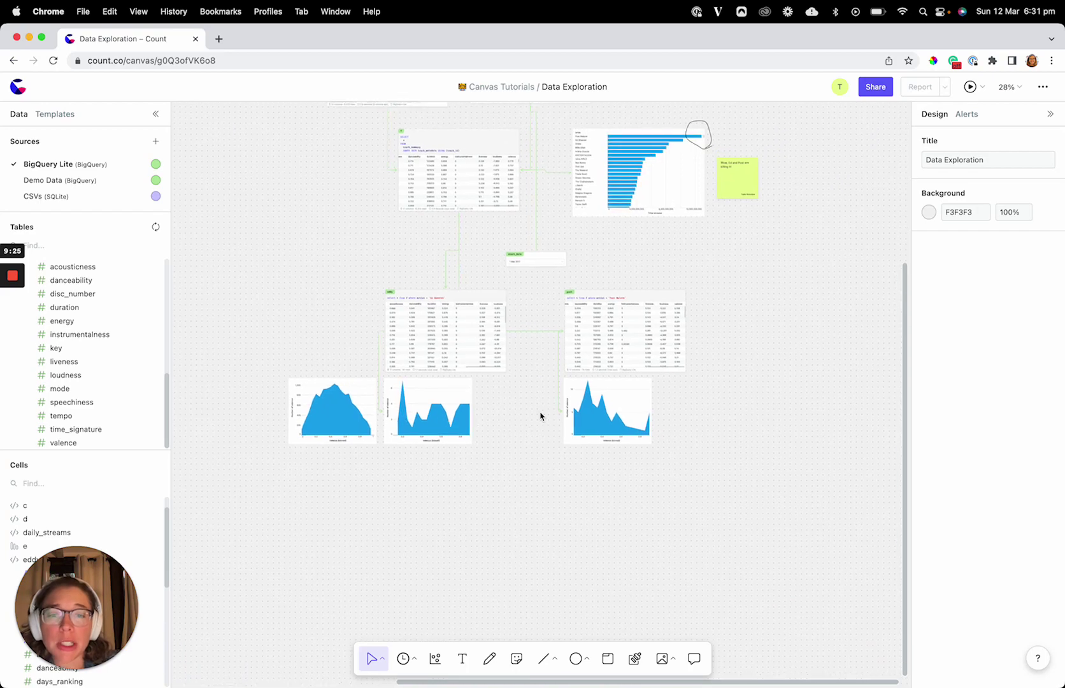
Review the whole exploration on the canvas, from the source queries to the streams and valence charts.
scroll(541, 416, up, 3)
scroll(540, 416, right, 3)
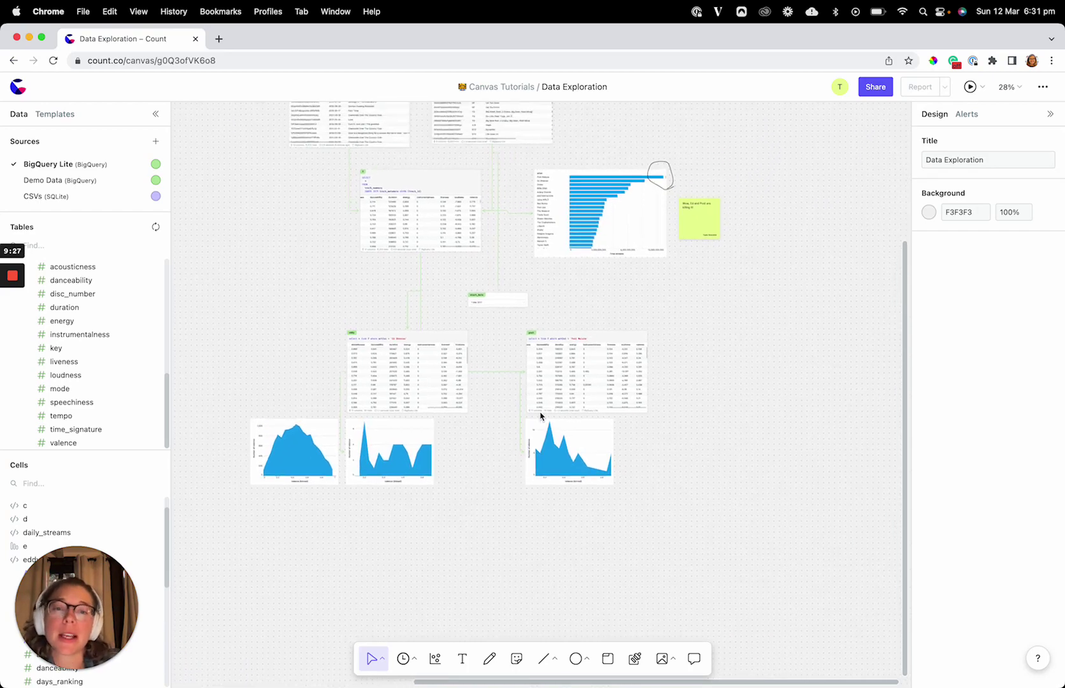
scroll(510, 432, down, 4)
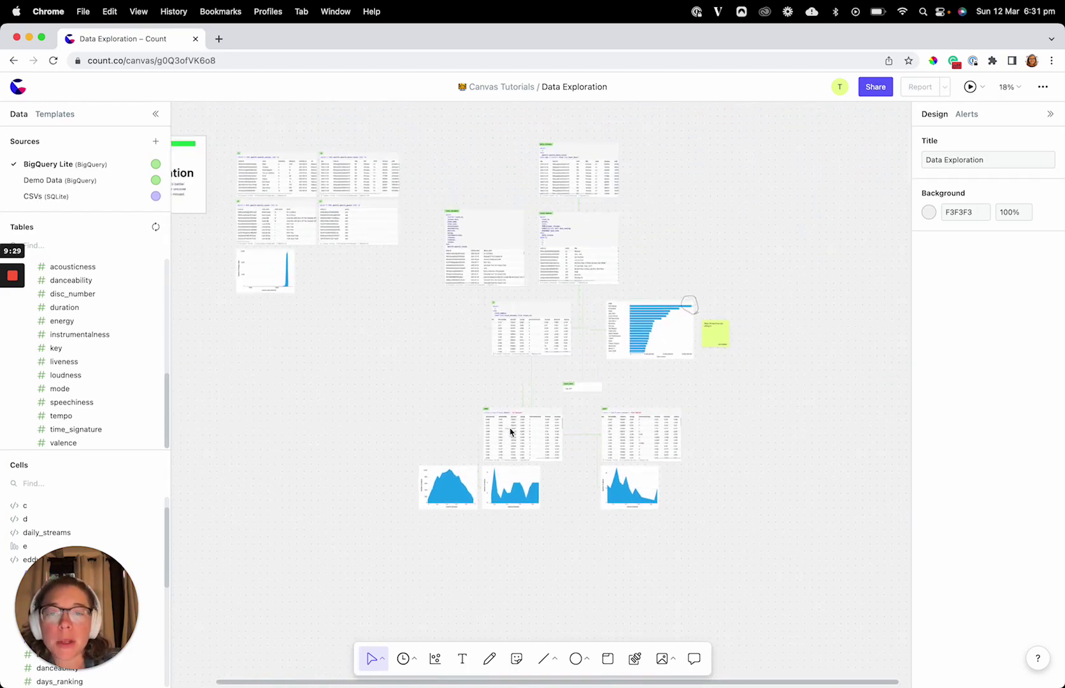
scroll(342, 326, down, 2)
scroll(342, 326, right, 1)
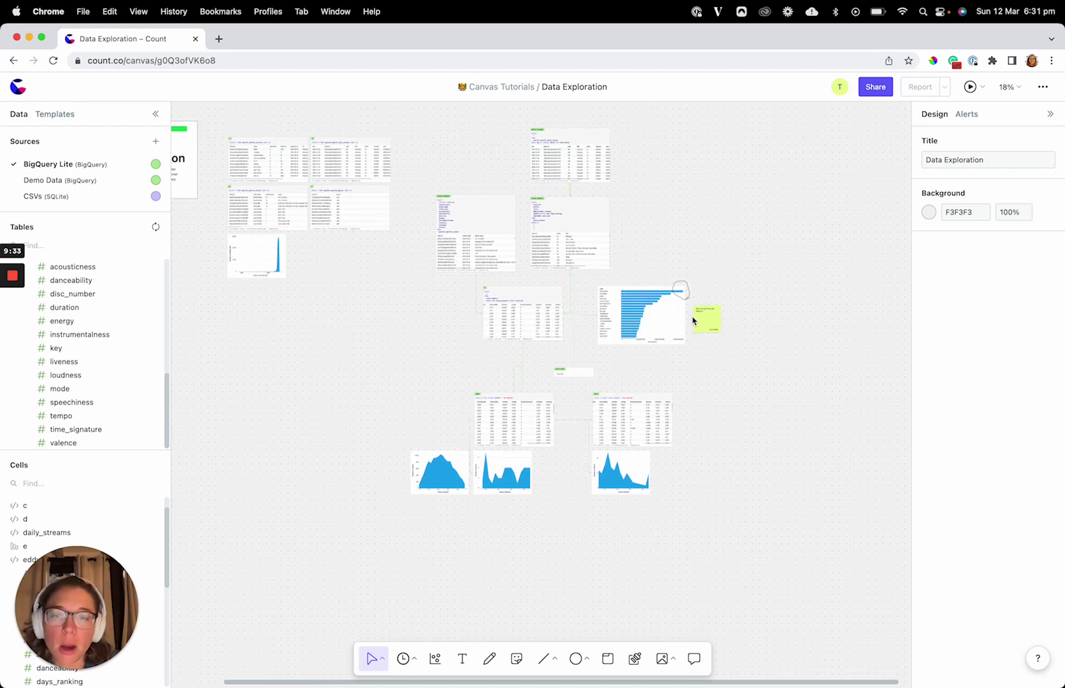
scroll(698, 325, right, 1)
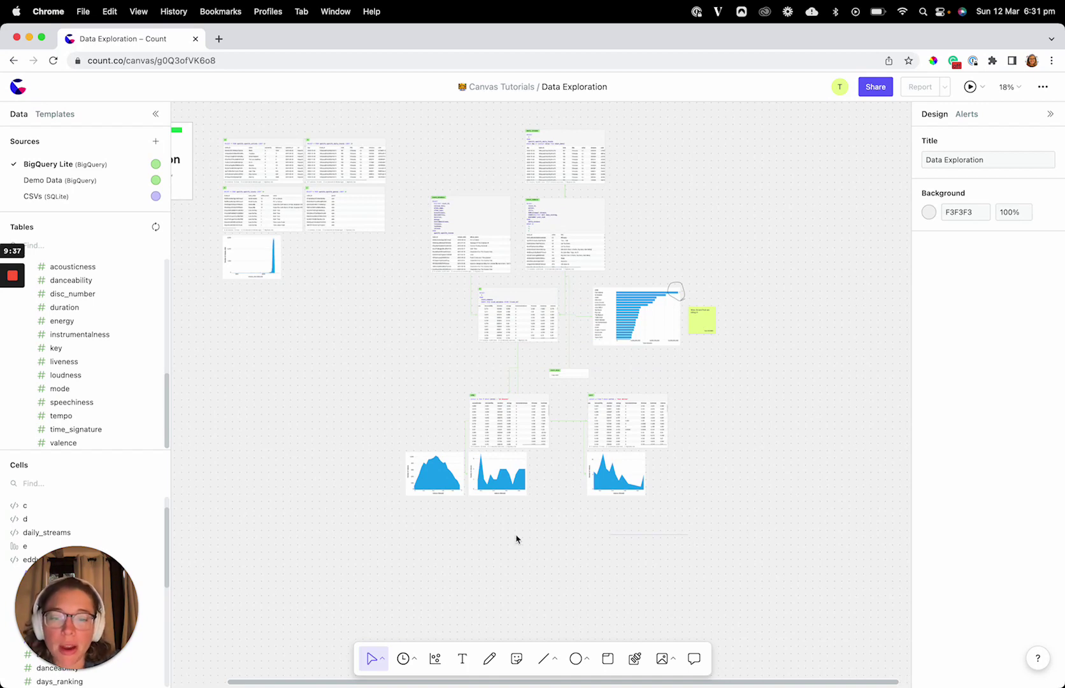
click(429, 479)
click(498, 538)
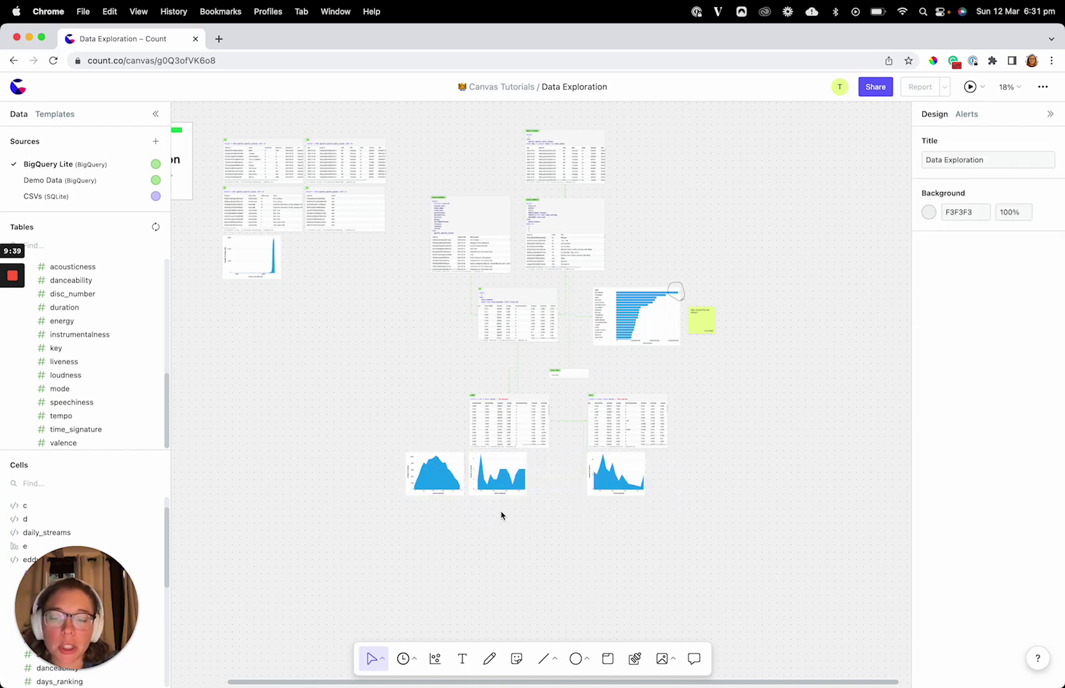
Examine the drawn circle and sticky note annotating the total streams chart.
scroll(726, 368, up, 5)
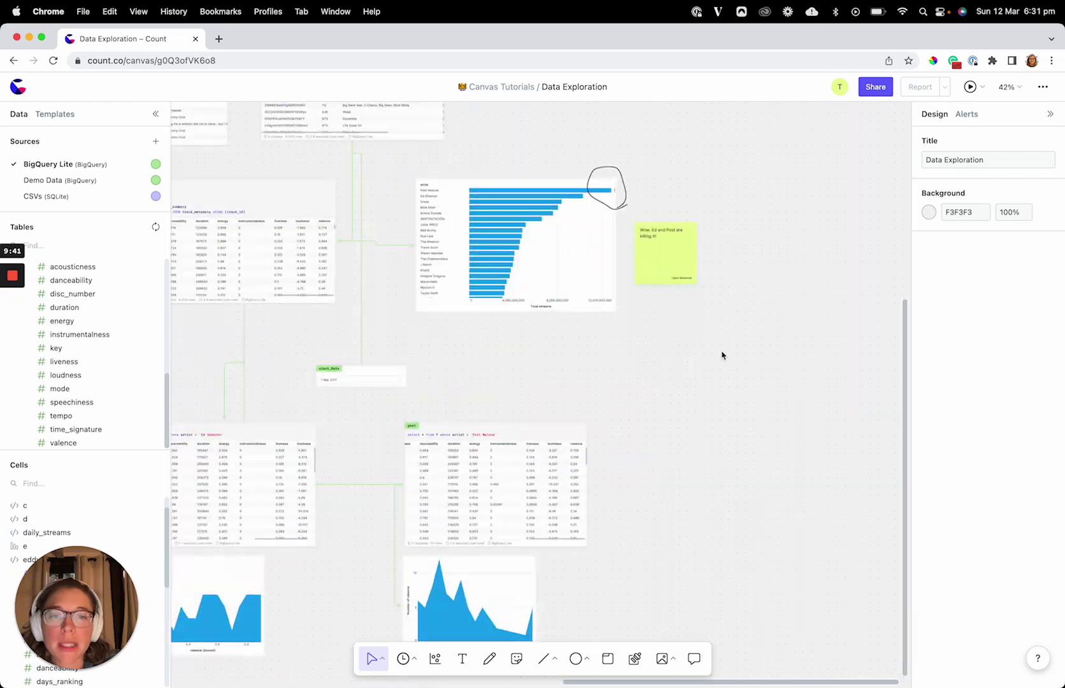
scroll(724, 347, up, 1)
drag(724, 330, 617, 221)
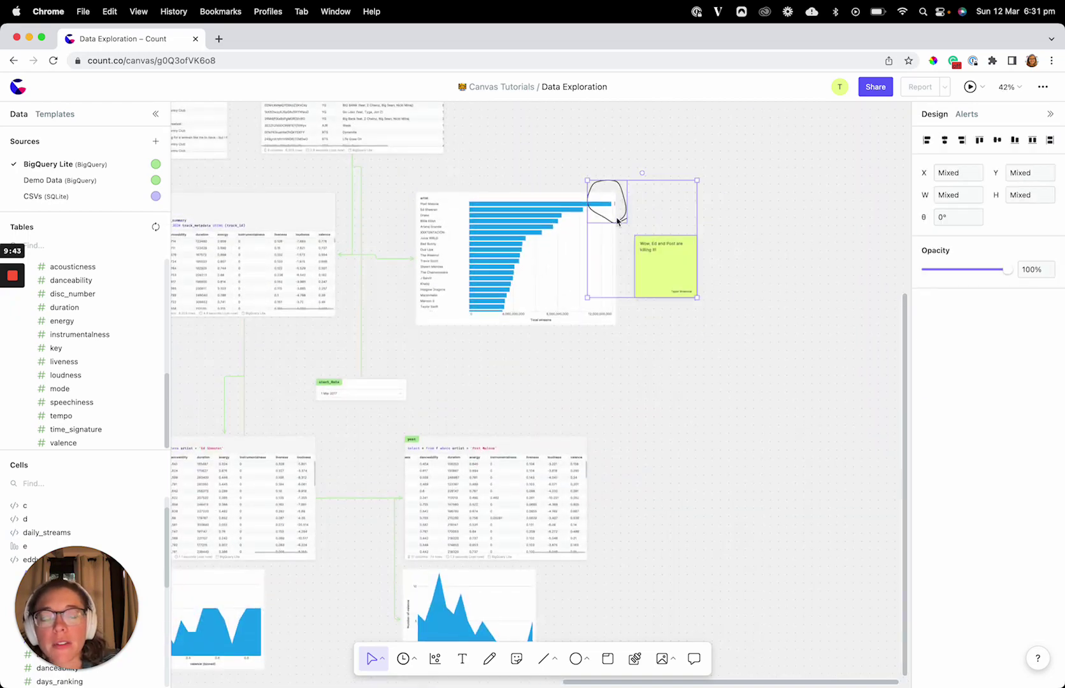
click(650, 314)
scroll(656, 302, up, 5)
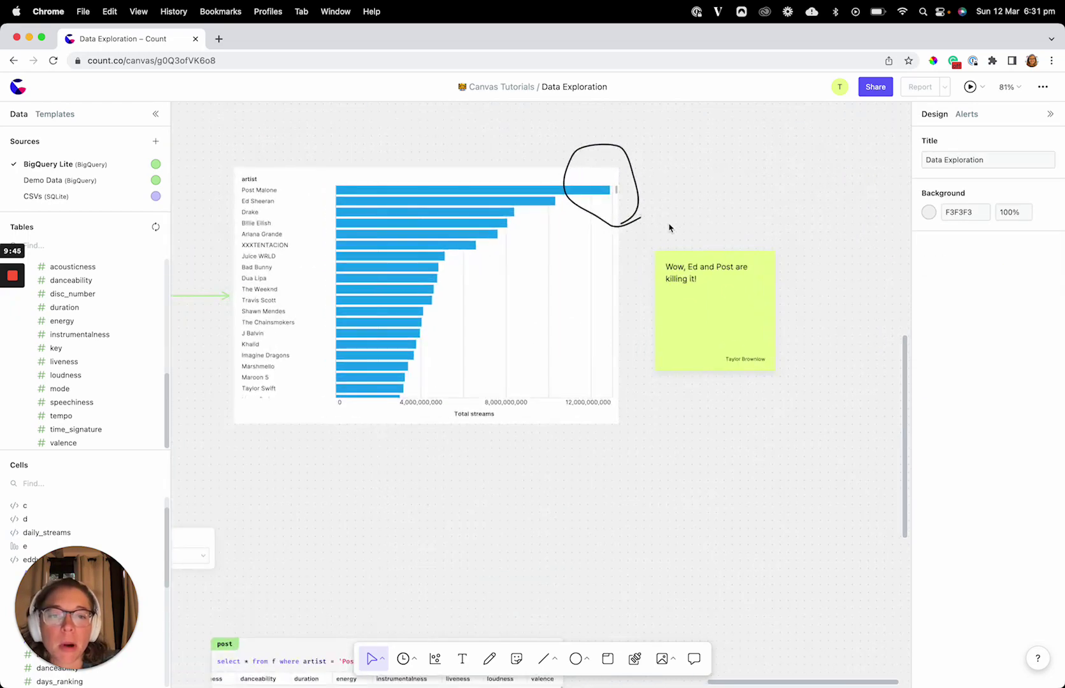
scroll(666, 242, down, 5)
scroll(630, 375, down, 4)
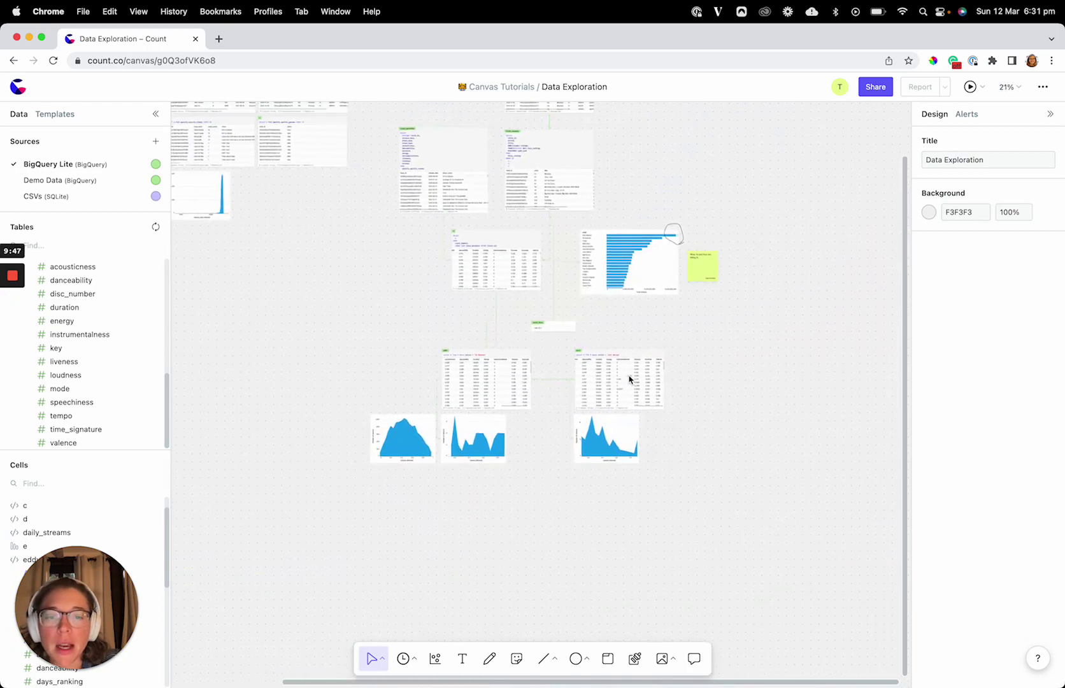
Insert the "Insight: simple" template onto the empty canvas area beside the post cell.
click(55, 116)
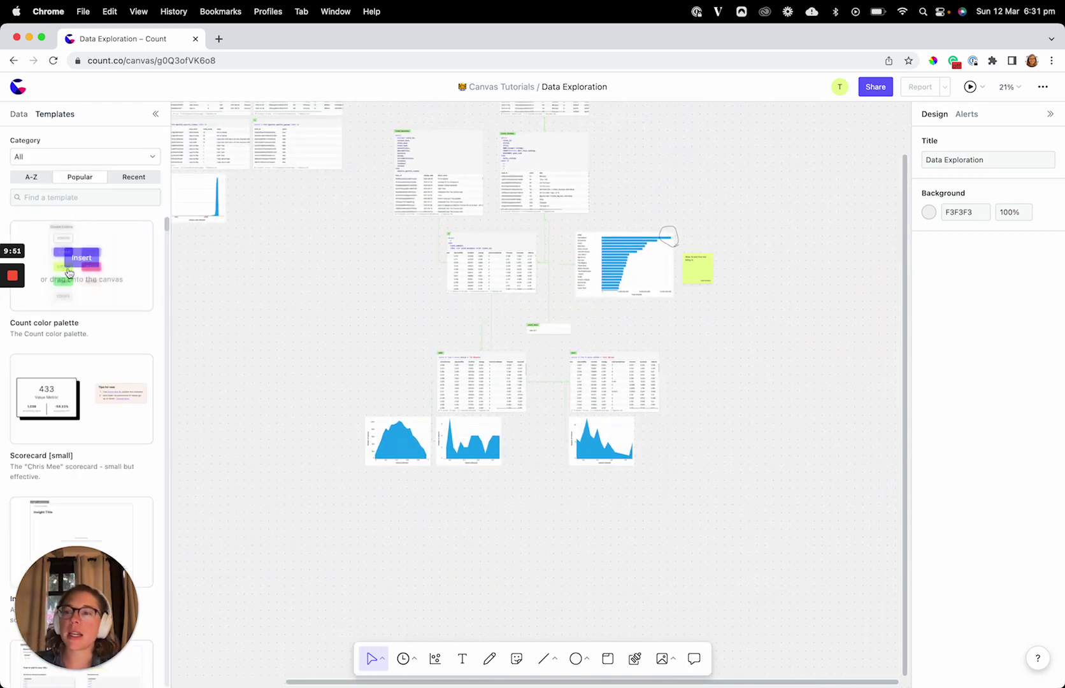
scroll(107, 394, down, 5)
drag(70, 382, 804, 408)
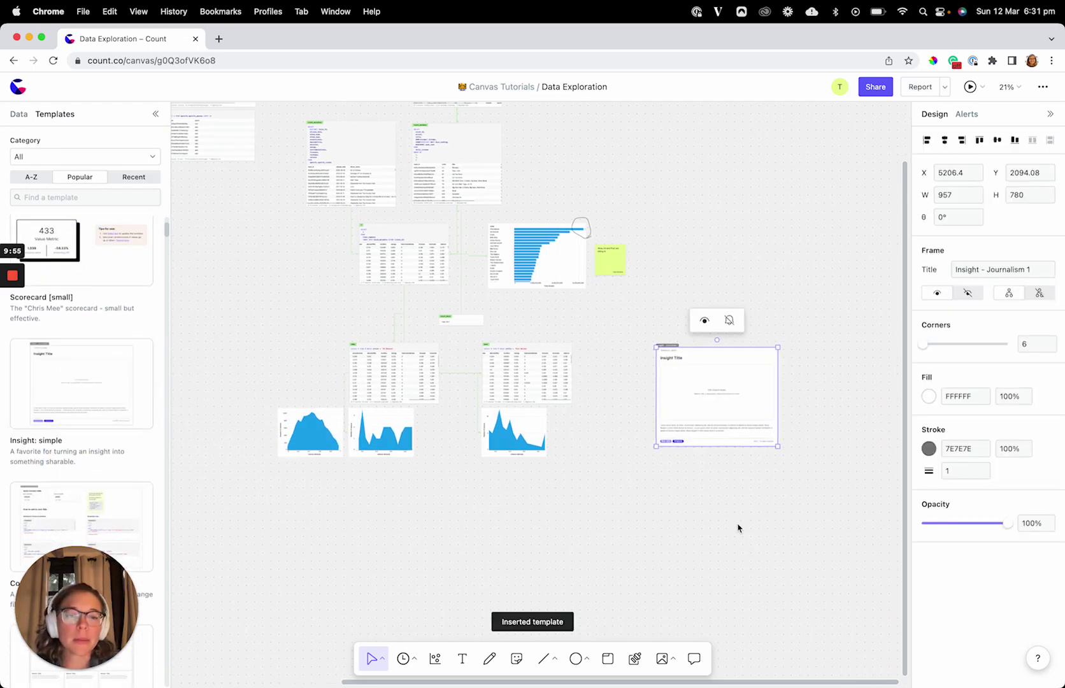
Copy the Post Malone valence chart and place the copy in the insight template's empty visual area.
scroll(714, 416, up, 3)
click(341, 441)
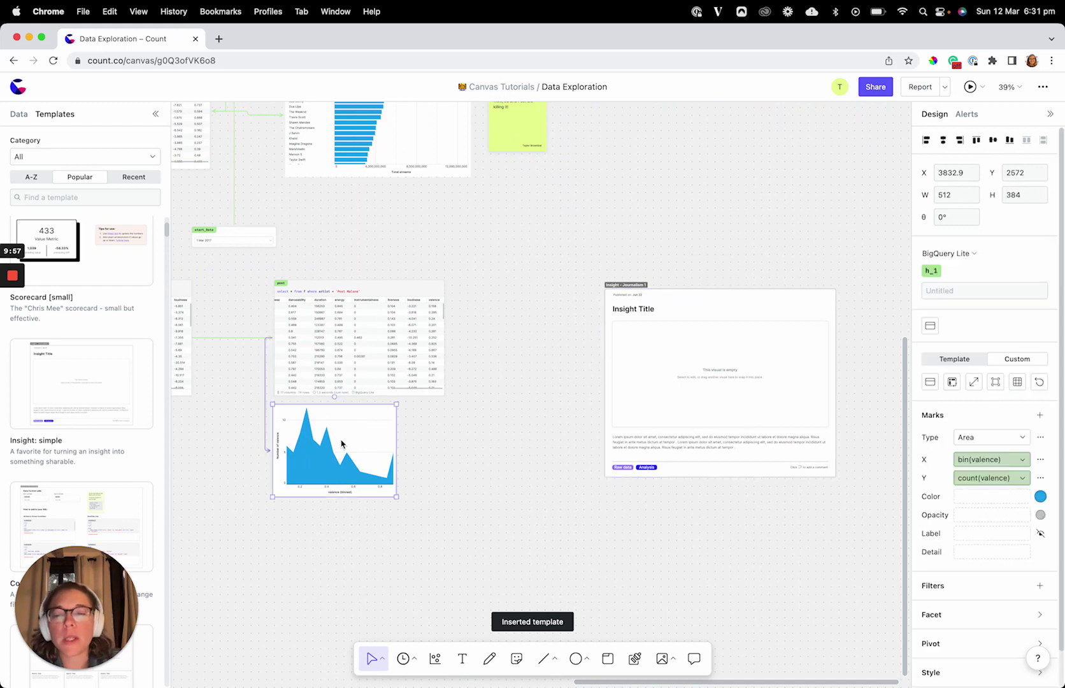
drag(328, 453, 355, 460)
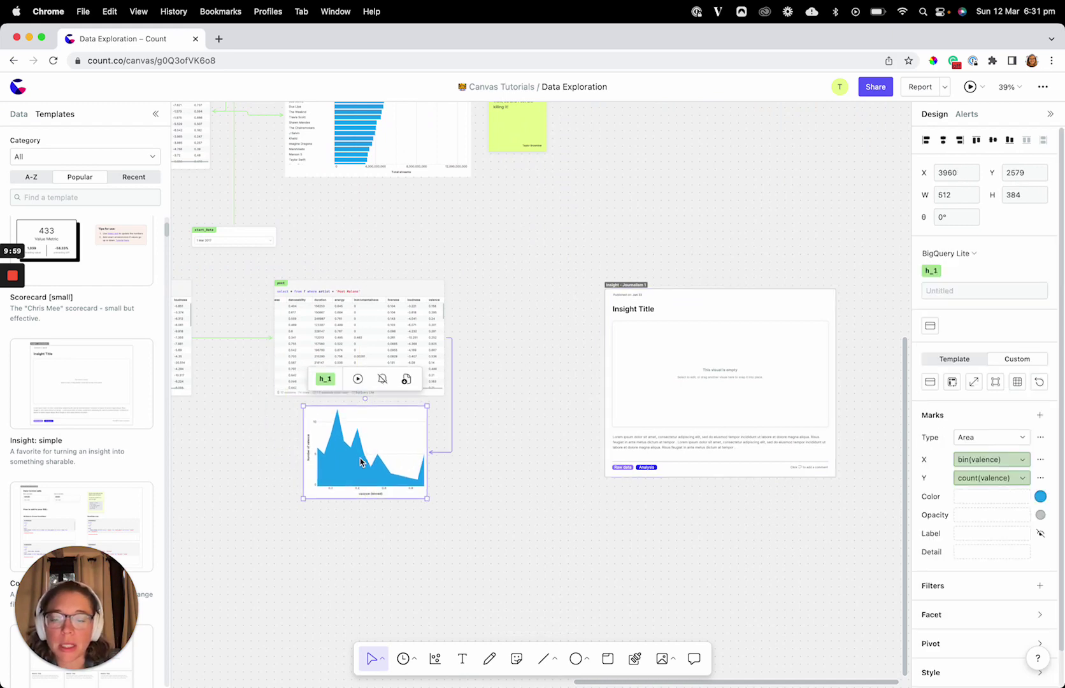
right_click(360, 461)
click(319, 471)
key(super+c)
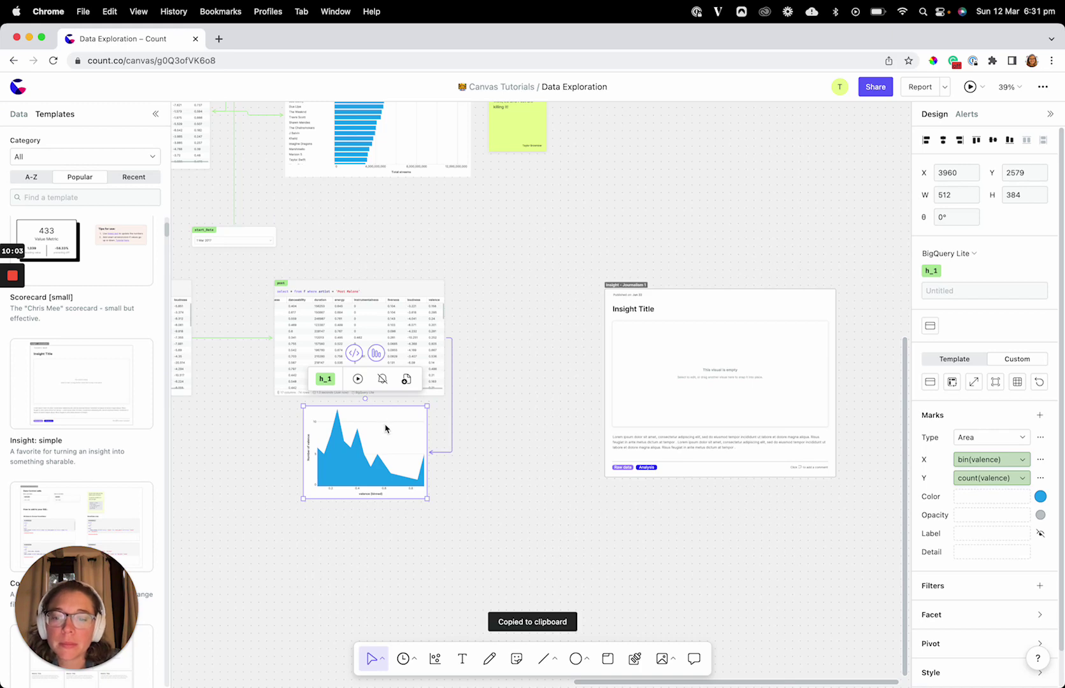
key(super+v)
drag(392, 463, 699, 387)
Replace the insight frame's heading with "Post Malone's not too happy".
scroll(718, 380, up, 5)
scroll(718, 380, up, 3)
click(522, 233)
click(522, 232)
text(Post Malone')
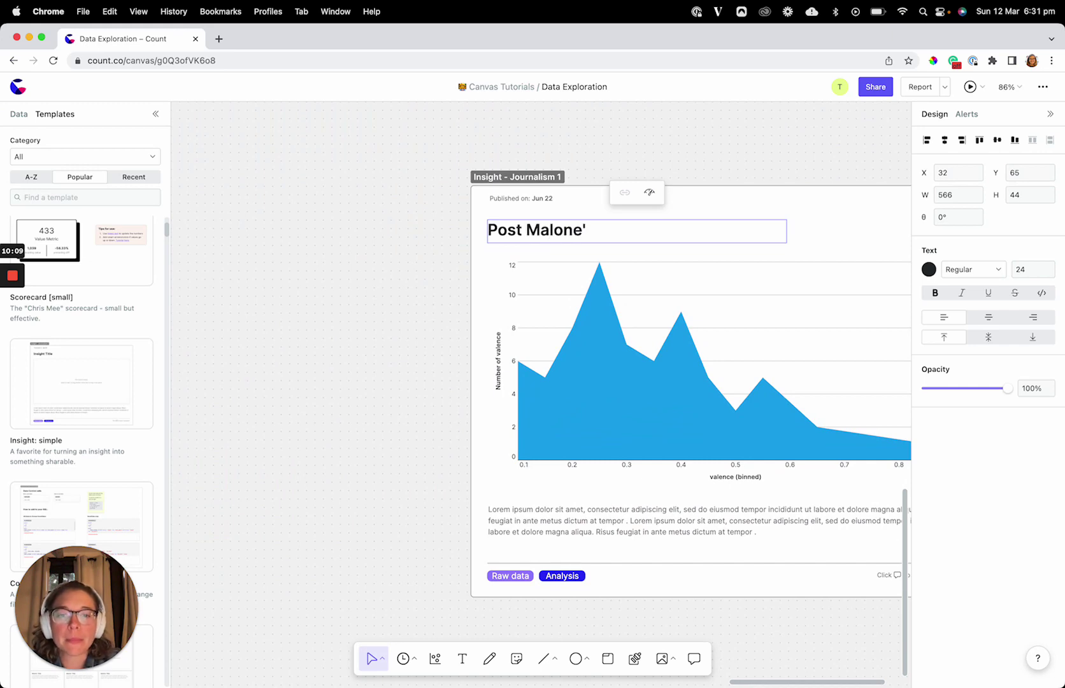
text(s not too happy)
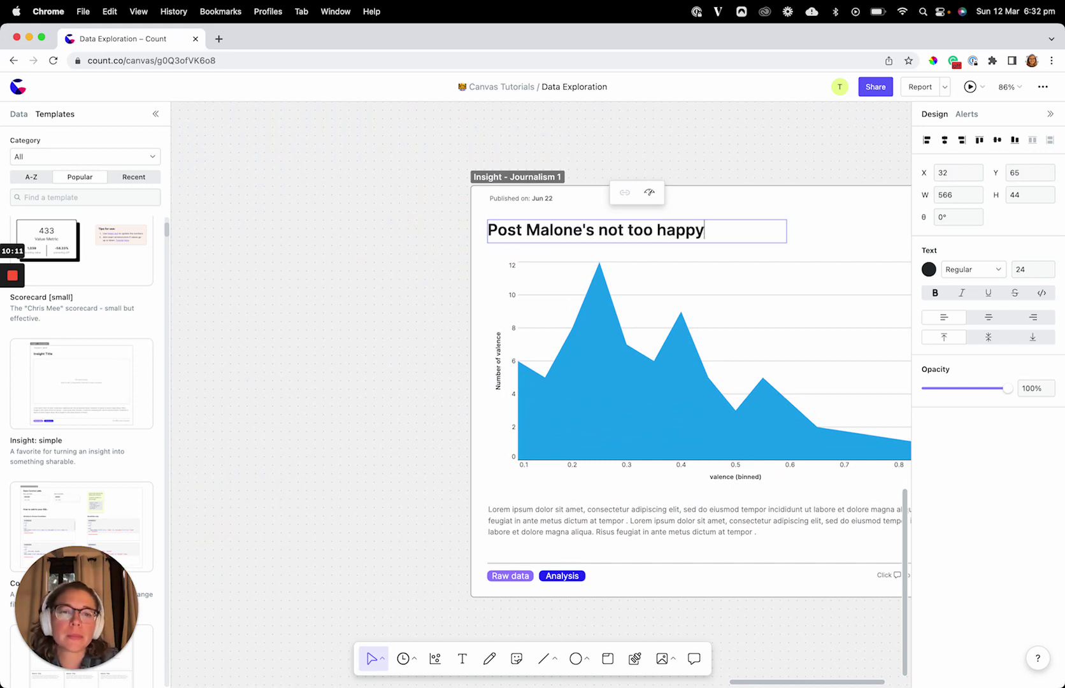
click(327, 248)
Review the completed insight frame and its place among the cells and charts on the canvas.
scroll(326, 252, down, 3)
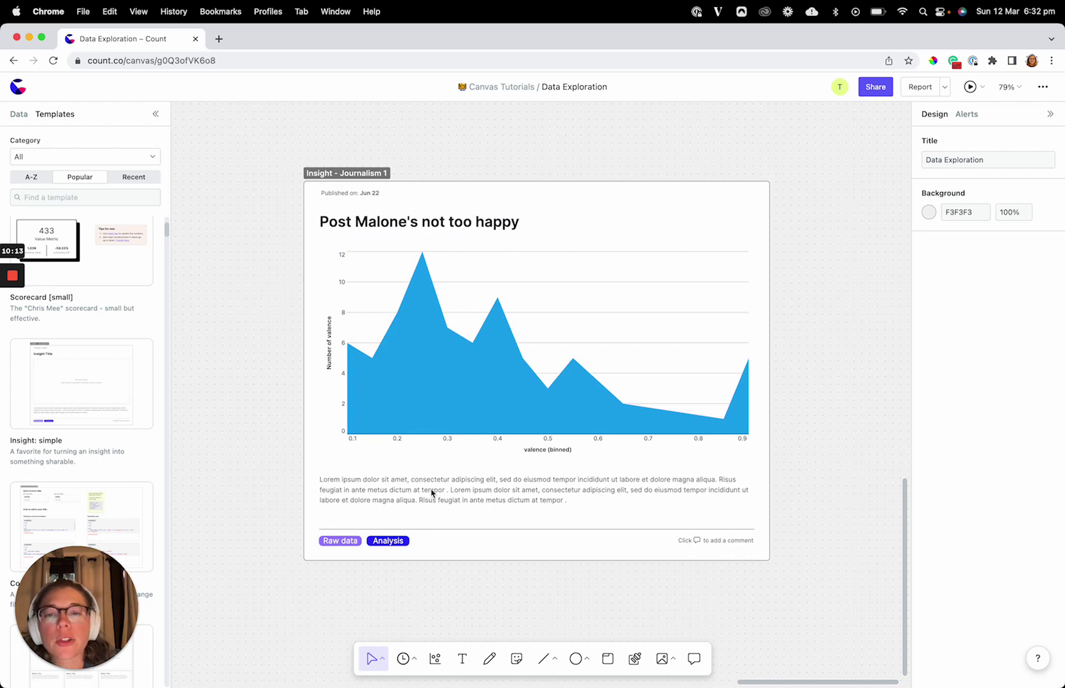
scroll(397, 296, down, 3)
click(378, 310)
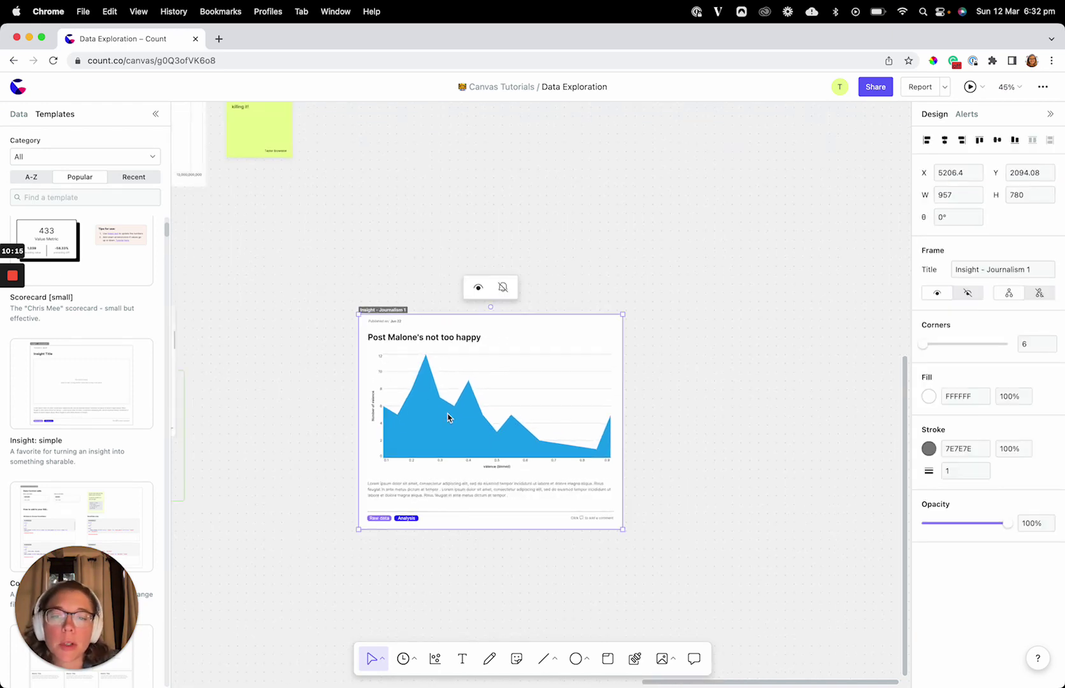
click(448, 412)
click(400, 311)
scroll(372, 332, left, 2)
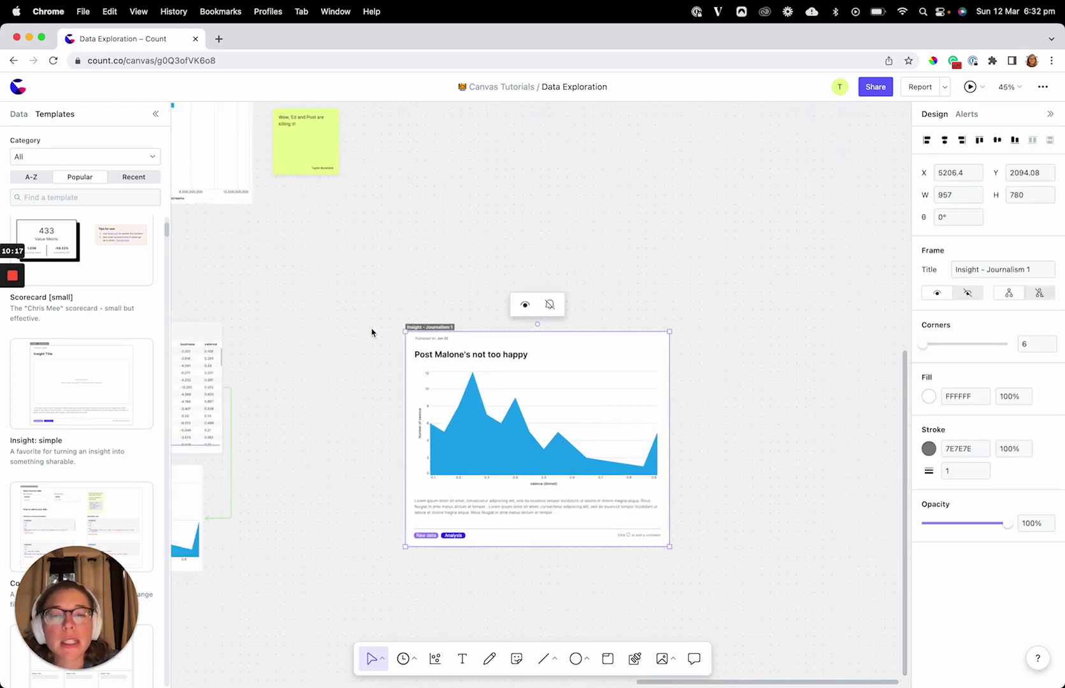
scroll(371, 331, down, 5)
scroll(382, 328, up, 3)
scroll(382, 328, right, 2)
scroll(540, 389, down, 2)
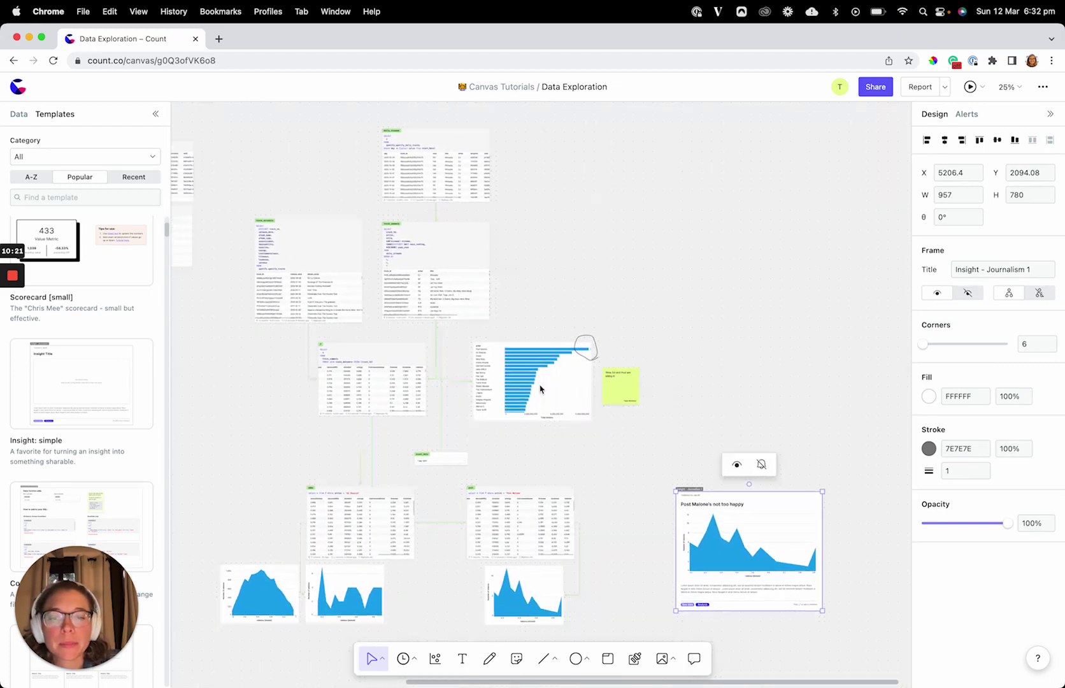
scroll(385, 352, left, 3)
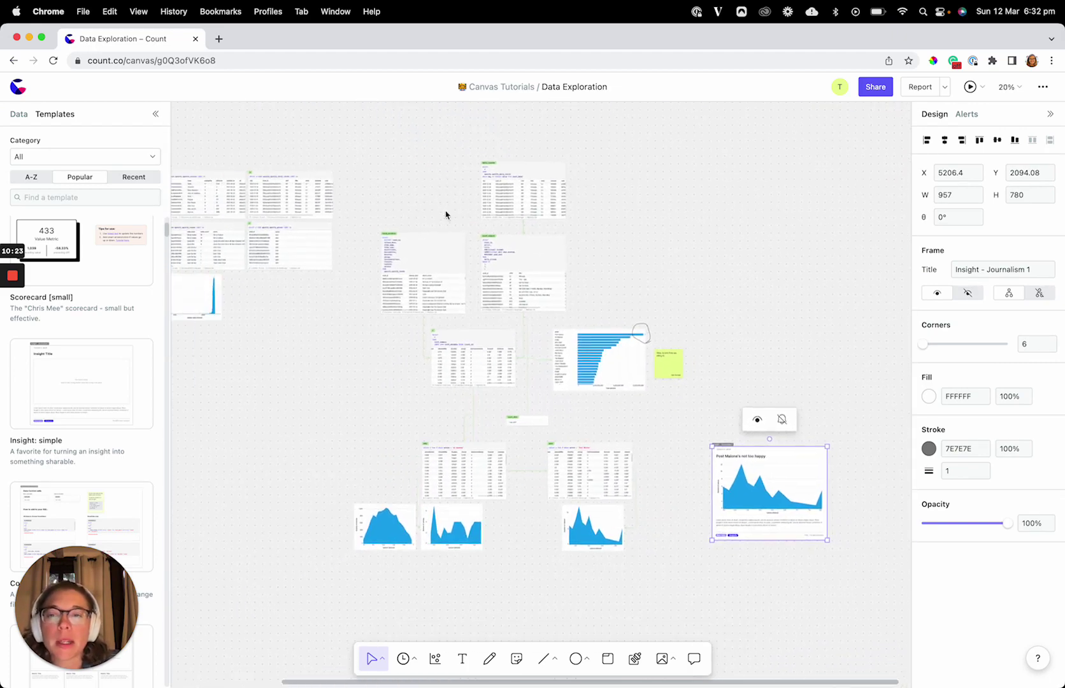
Select all the cells and charts outside the insight frame, without the sketched circle and sticky note, and tidy them into an automatic layout.
scroll(446, 214, left, 1)
scroll(446, 215, down, 2)
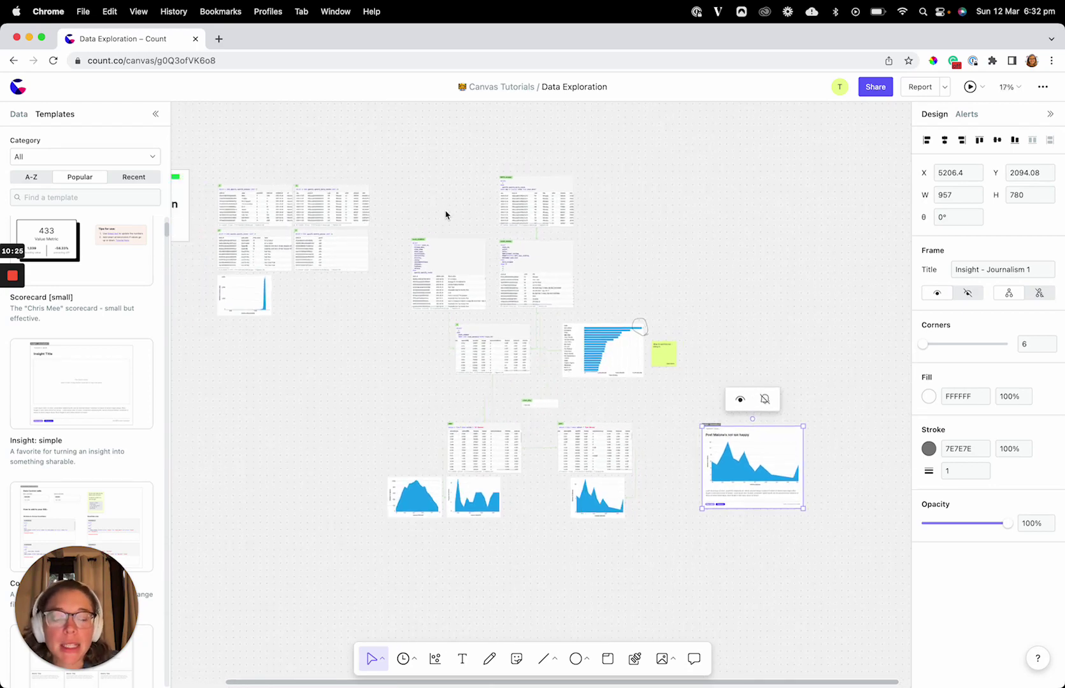
scroll(446, 215, left, 2)
drag(264, 177, 647, 510)
scroll(660, 359, up, 5)
shift+click(710, 330)
shift+click(667, 289)
shift+click(664, 290)
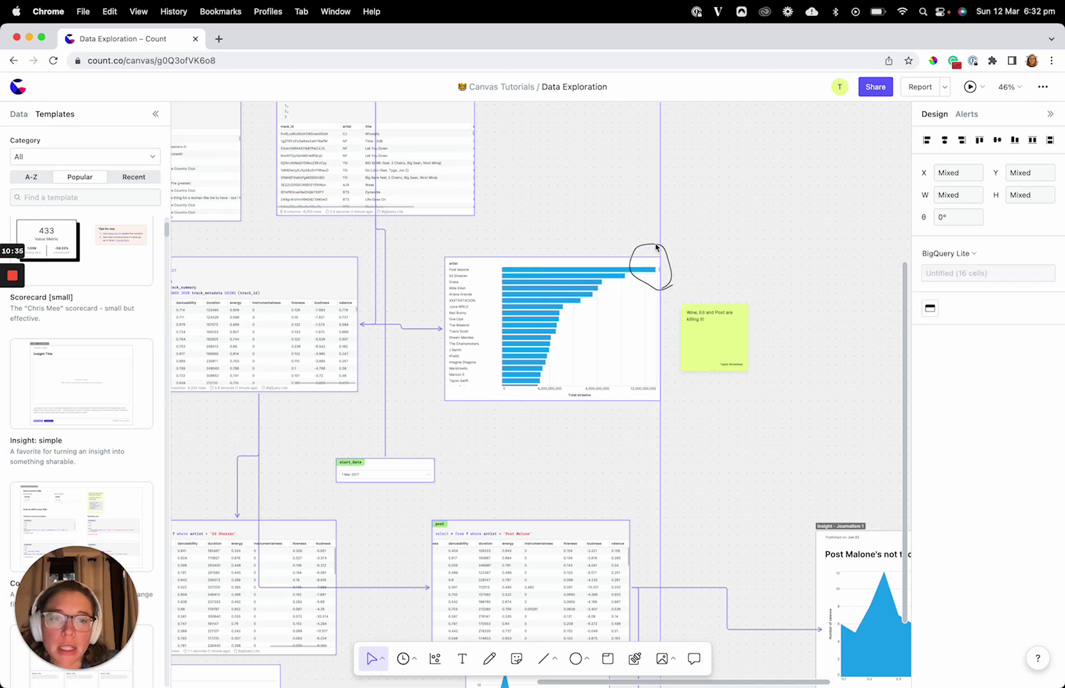
scroll(696, 279, down, 10)
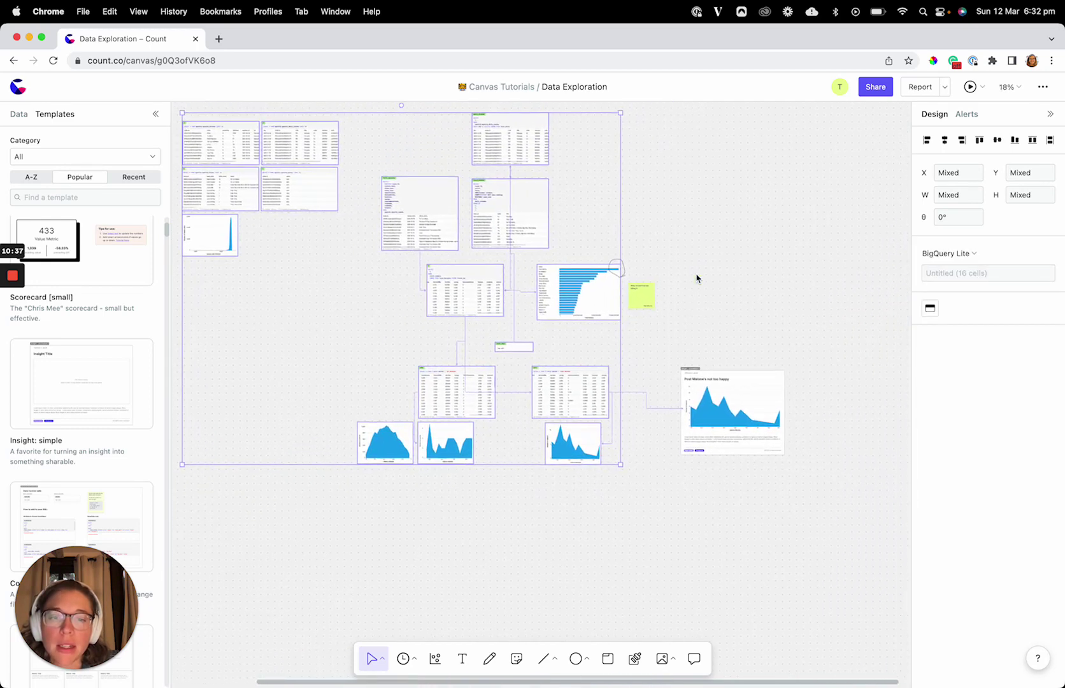
key(ctrl+alt+t)
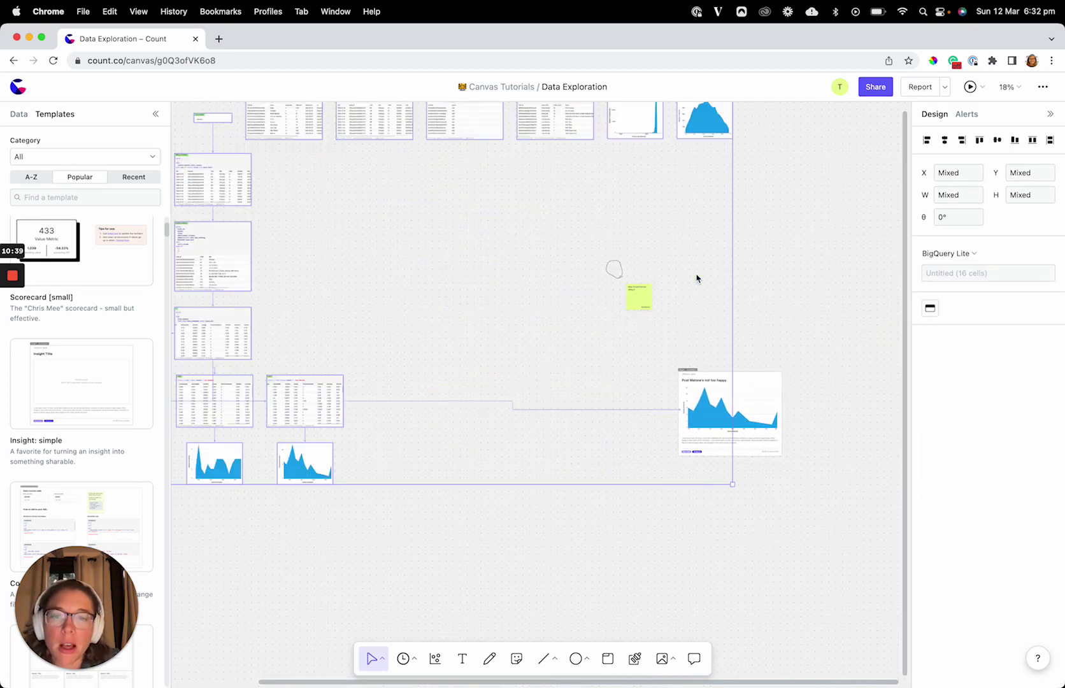
scroll(599, 282, down, 3)
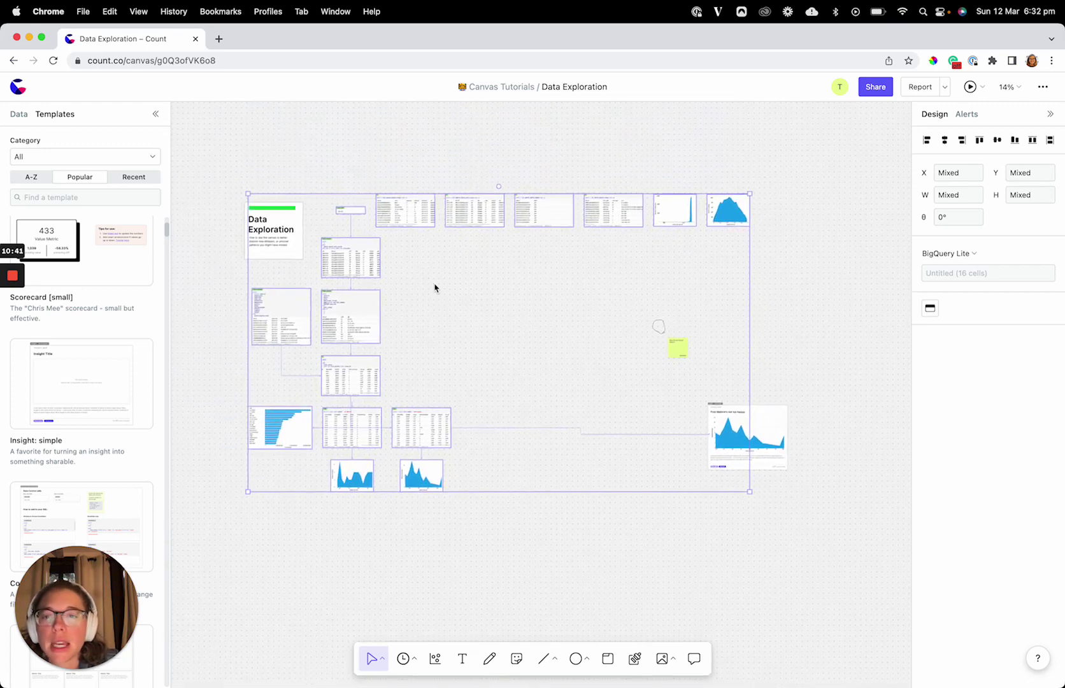
Examine the tidied layout, following the connected cells down to the artist charts and across the row of unconnected tables.
drag(386, 266, 460, 265)
scroll(492, 271, right, 3)
click(491, 272)
scroll(402, 247, up, 2)
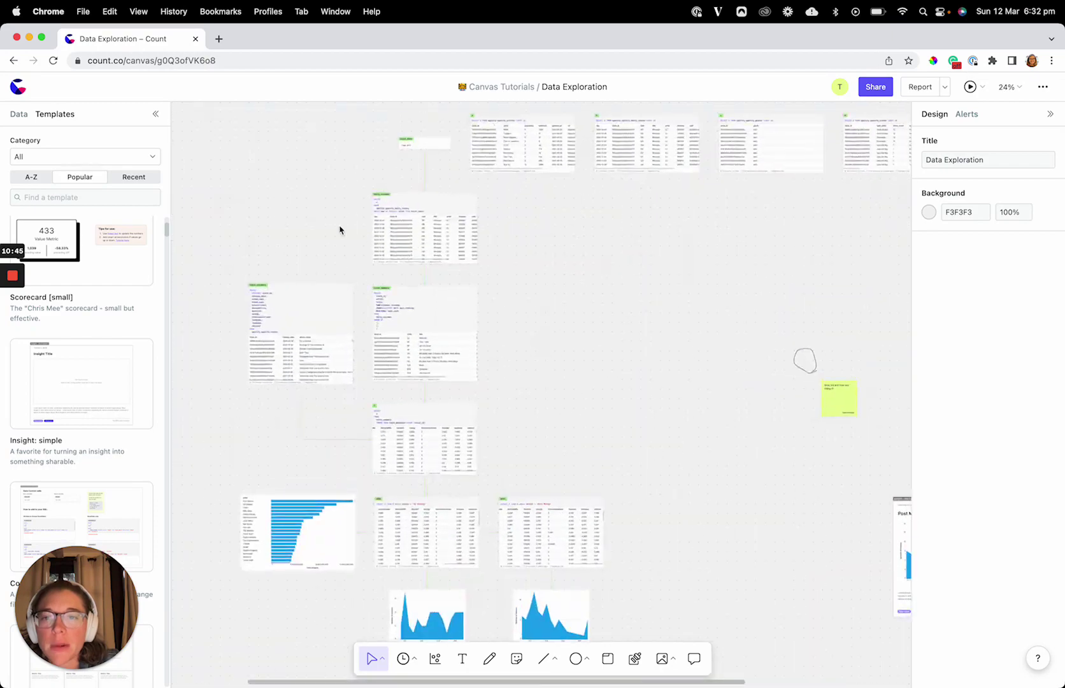
mouse_move(347, 181)
mouse_down()
mouse_move(398, 411)
mouse_move(473, 498)
mouse_up()
scroll(473, 498, up, 5)
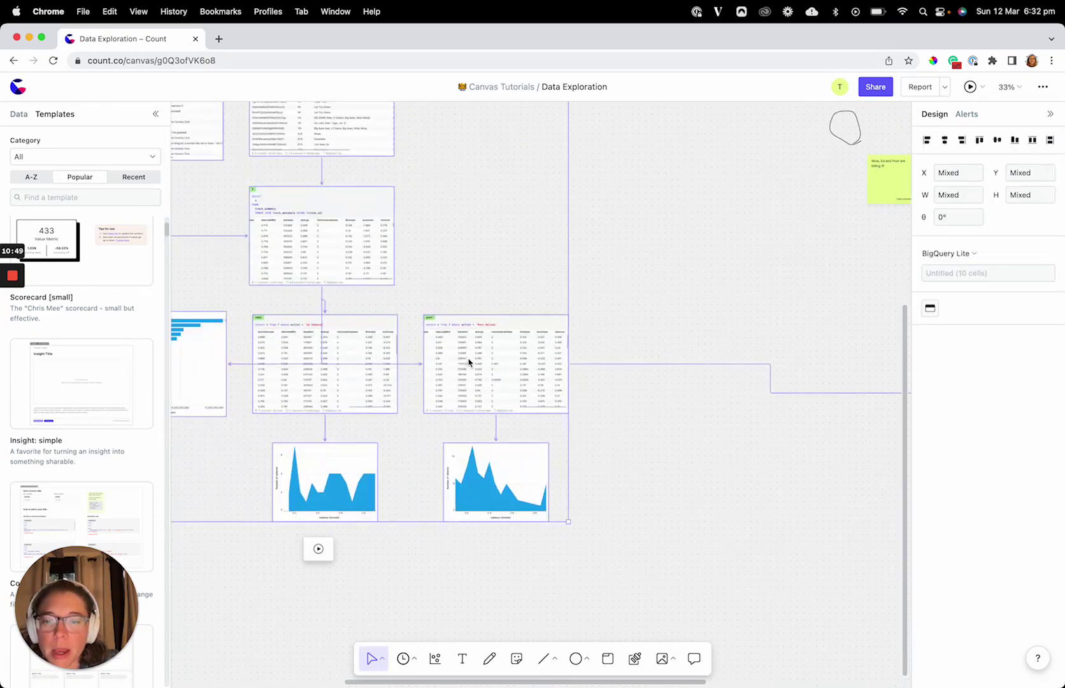
scroll(416, 351, down, 5)
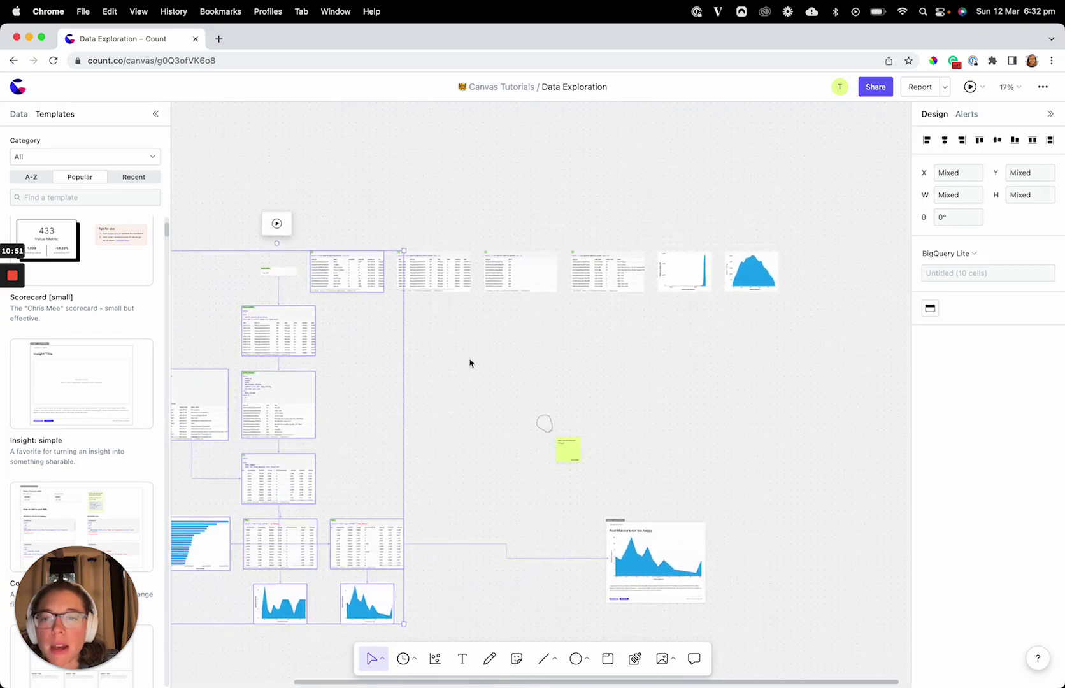
click(485, 364)
drag(312, 226, 777, 340)
drag(738, 278, 802, 242)
key(super+z)
Wrap the row of four unconnected tables and two charts in a frame, place it under the Data Exploration title card and hide its contents.
drag(338, 232, 737, 312)
key(super+alt+g)
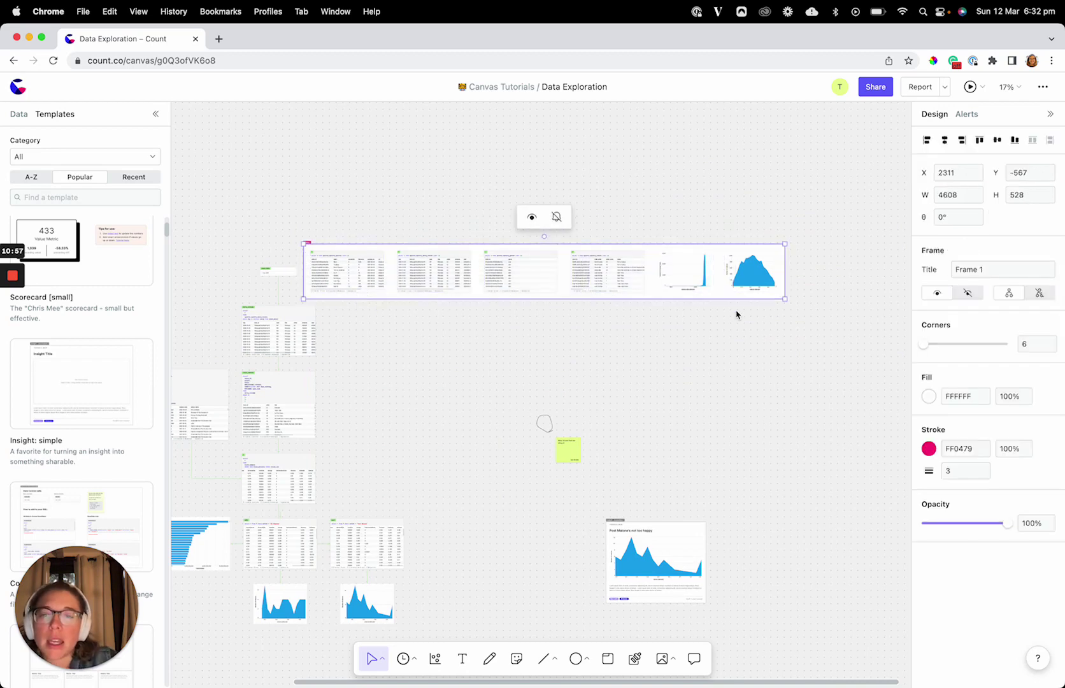
drag(306, 242, 287, 206)
click(966, 292)
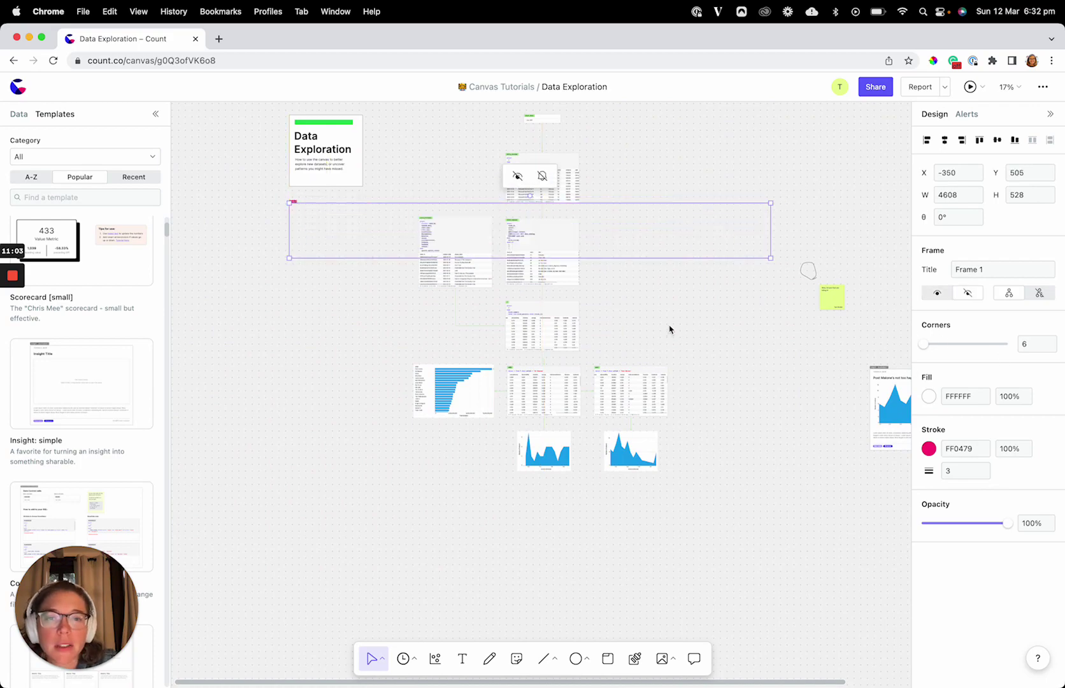
click(649, 316)
Wrap the remaining connected analysis cells and charts, from the start_date filter down to the artist valence charts, in a second frame.
scroll(649, 316, right, 5)
scroll(649, 315, down, 3)
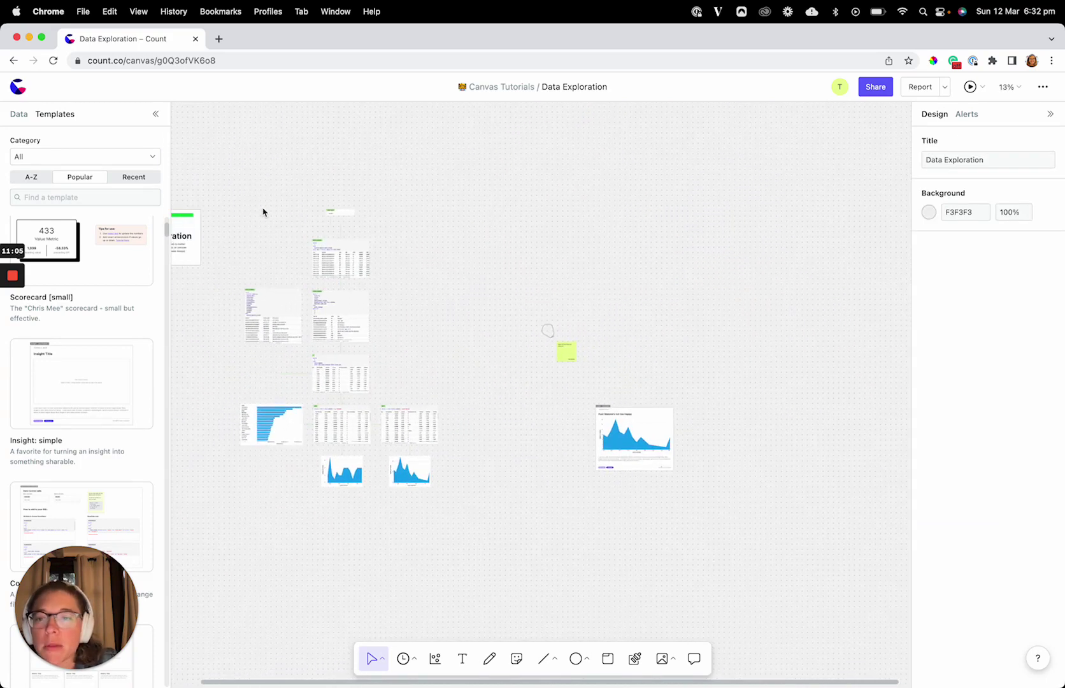
drag(263, 211, 421, 491)
key(super+alt+g)
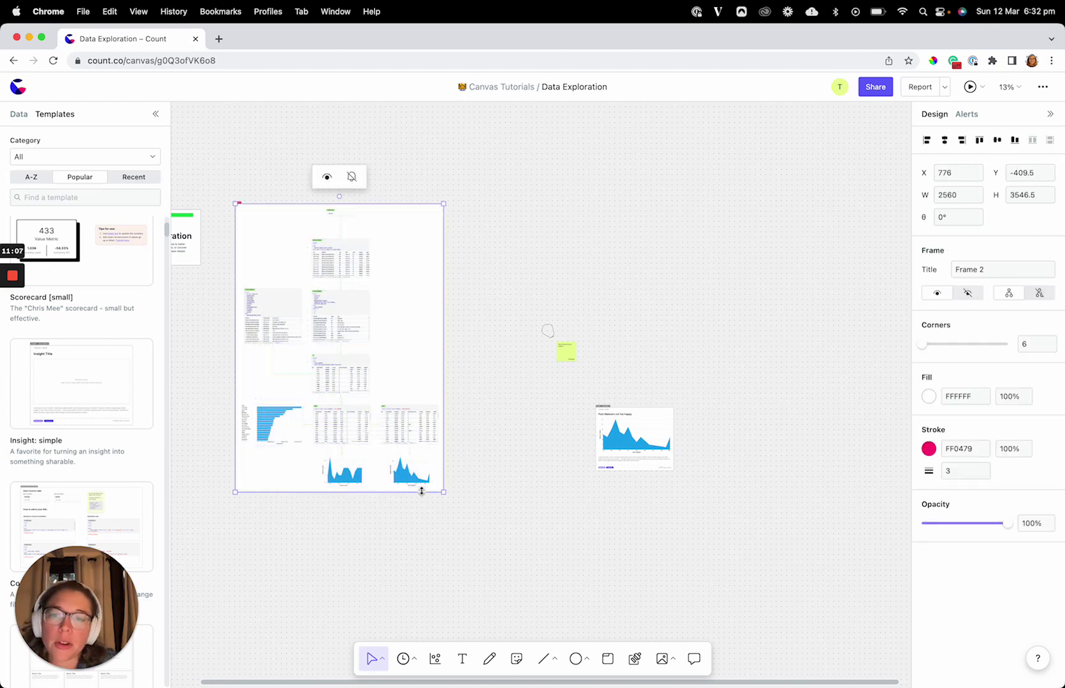
Move the sketched circle and the sticky note back onto the total streams bar chart, with the circle around the longest bars.
mouse_move(531, 316)
mouse_down()
mouse_move(577, 368)
mouse_move(318, 423)
mouse_move(312, 435)
mouse_move(323, 435)
mouse_up()
scroll(321, 516, up, 2)
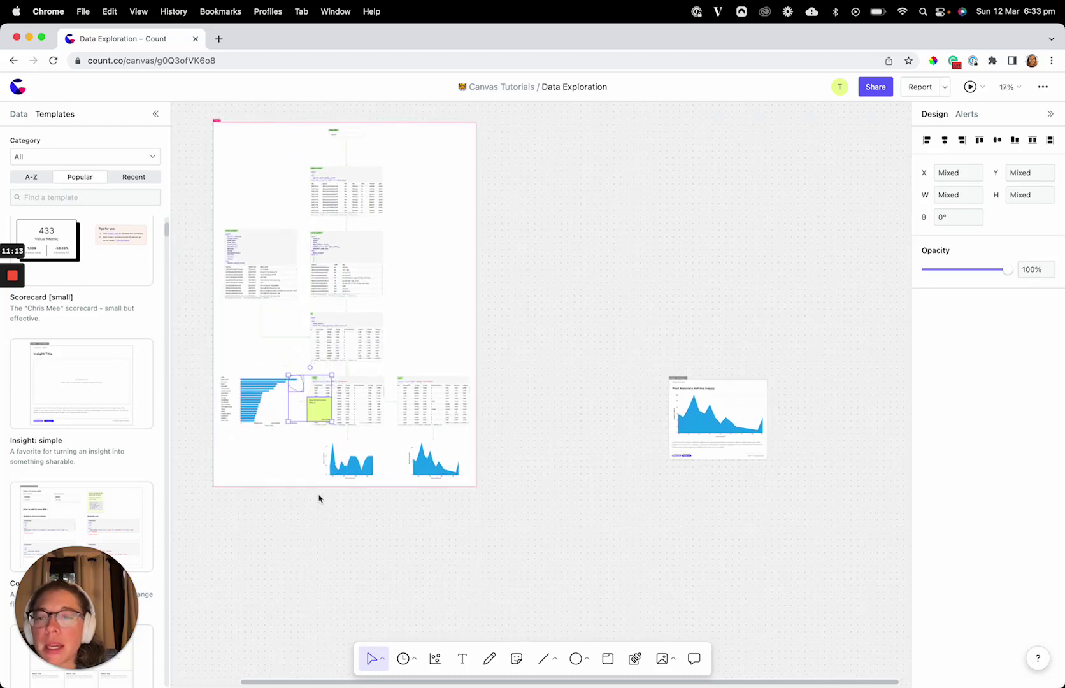
scroll(334, 439, up, 3)
click(305, 309)
scroll(535, 530, down, 3)
scroll(535, 530, left, 2)
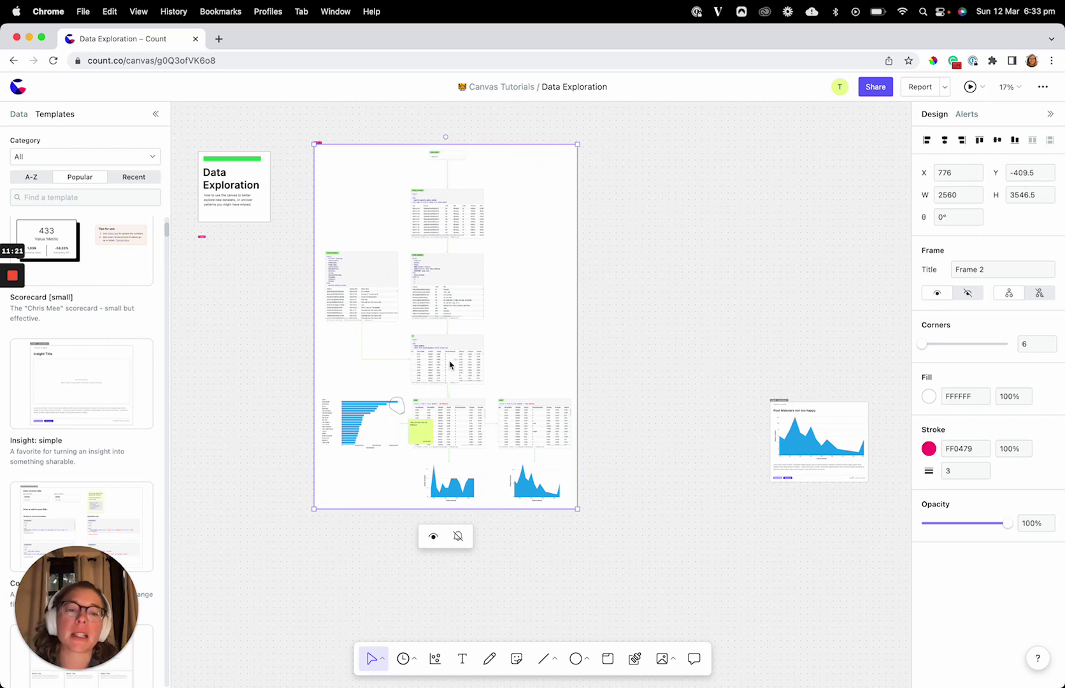
Move the Post Malone insight frame beside the analysis frame, aligned with its top edge.
drag(773, 402, 617, 143)
click(616, 253)
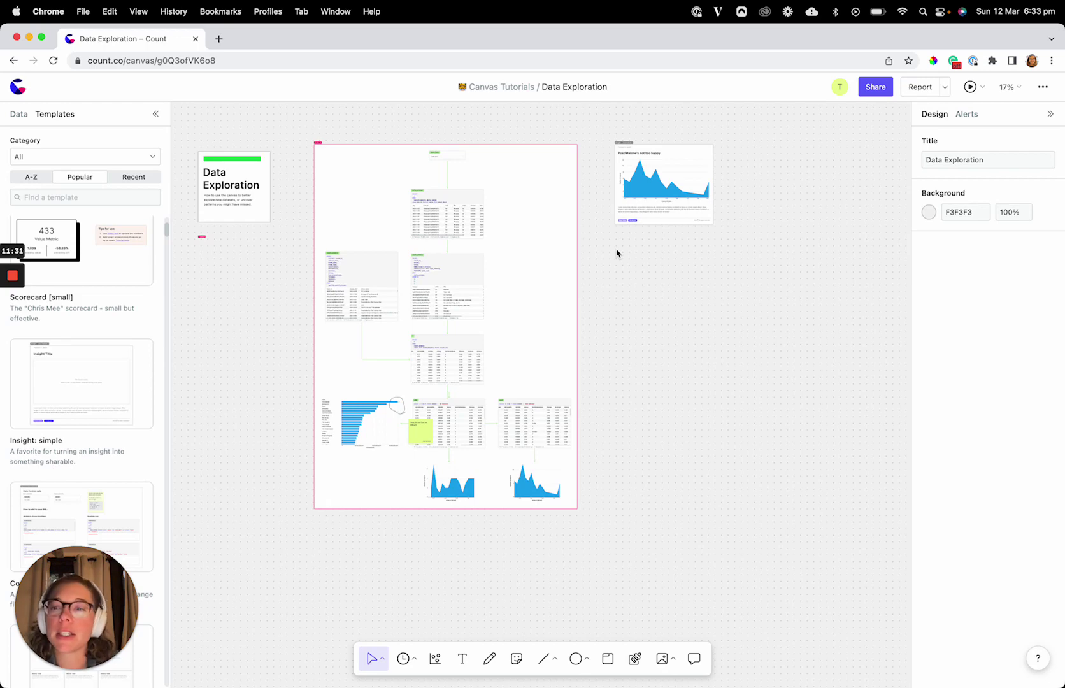
scroll(597, 186, right, 2)
click(627, 182)
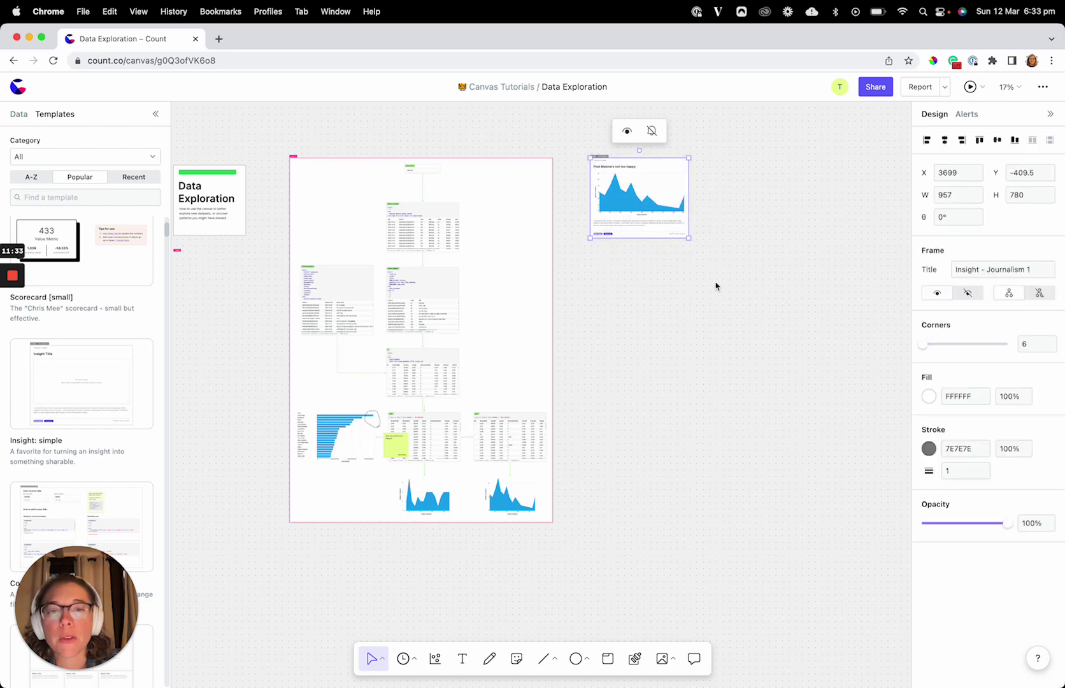
click(701, 282)
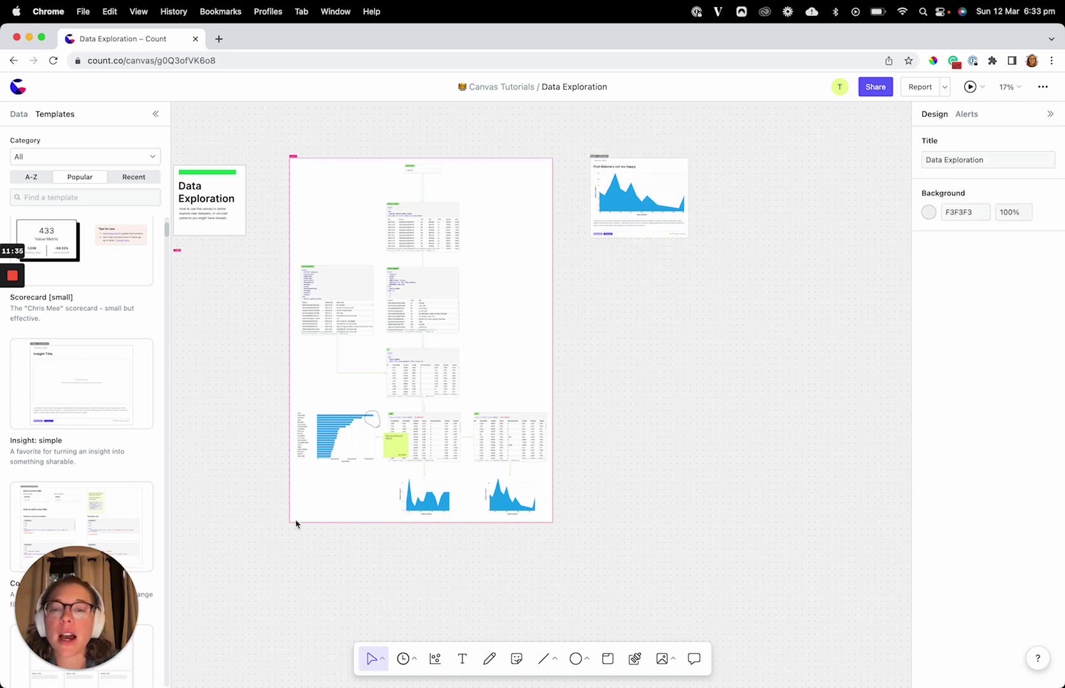
scroll(445, 501, up, 5)
scroll(473, 479, down, 5)
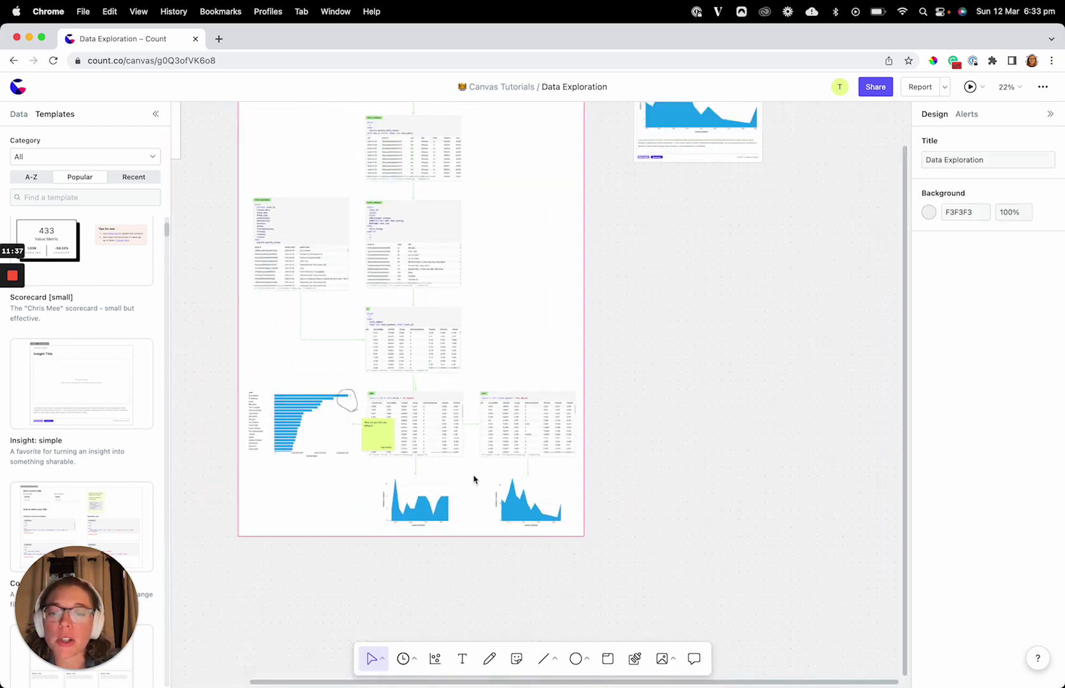